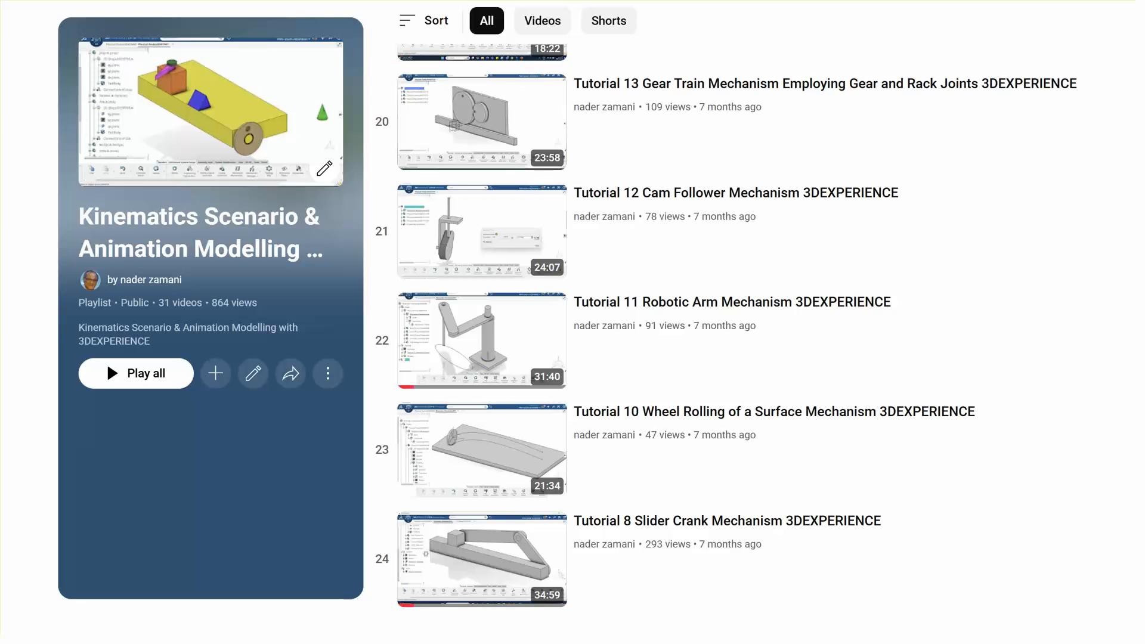
click(950, 517)
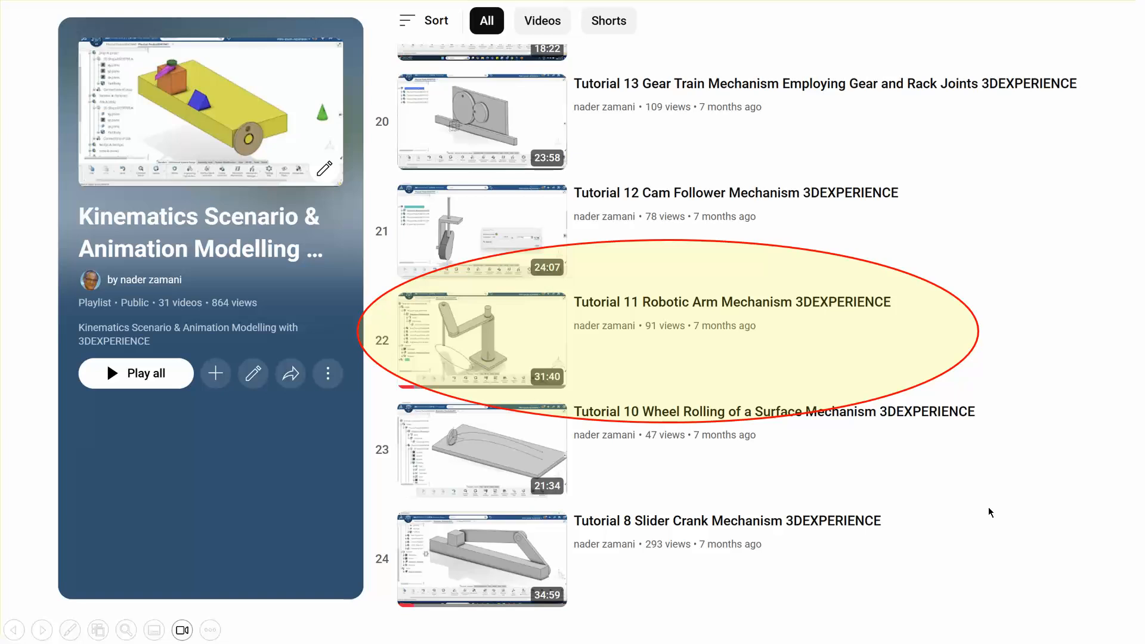
click(1021, 507)
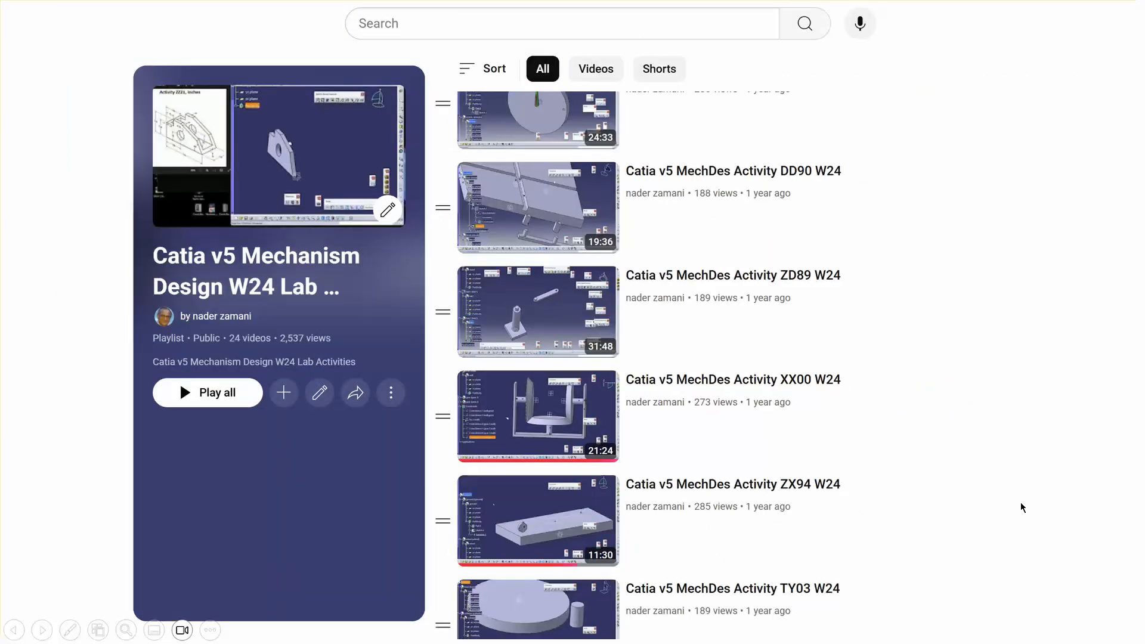
click(1007, 474)
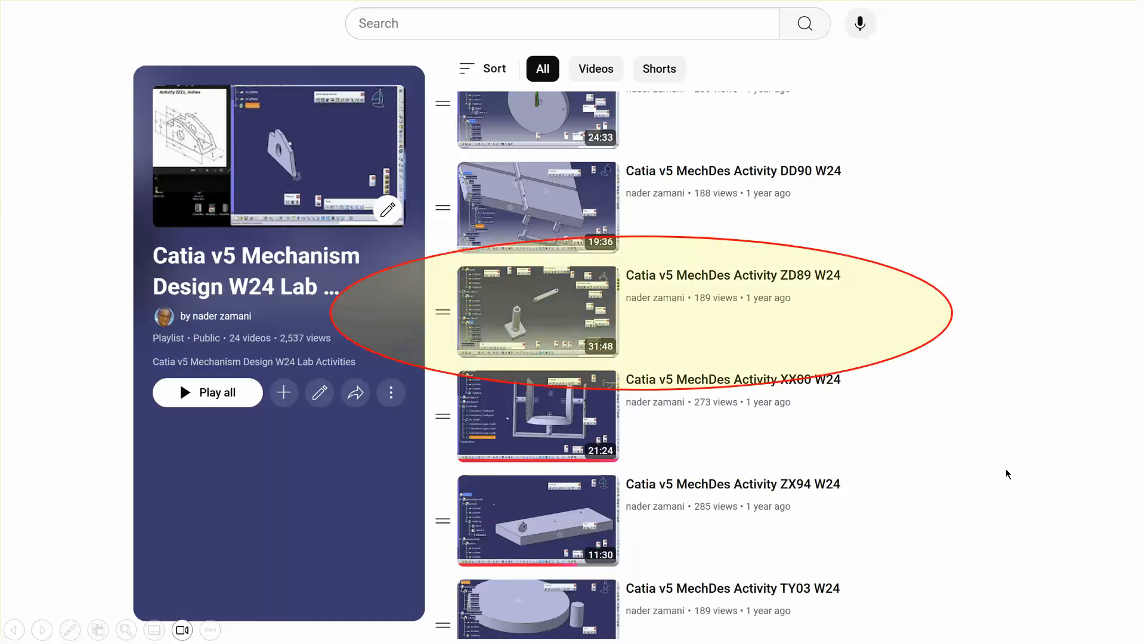
click(1007, 474)
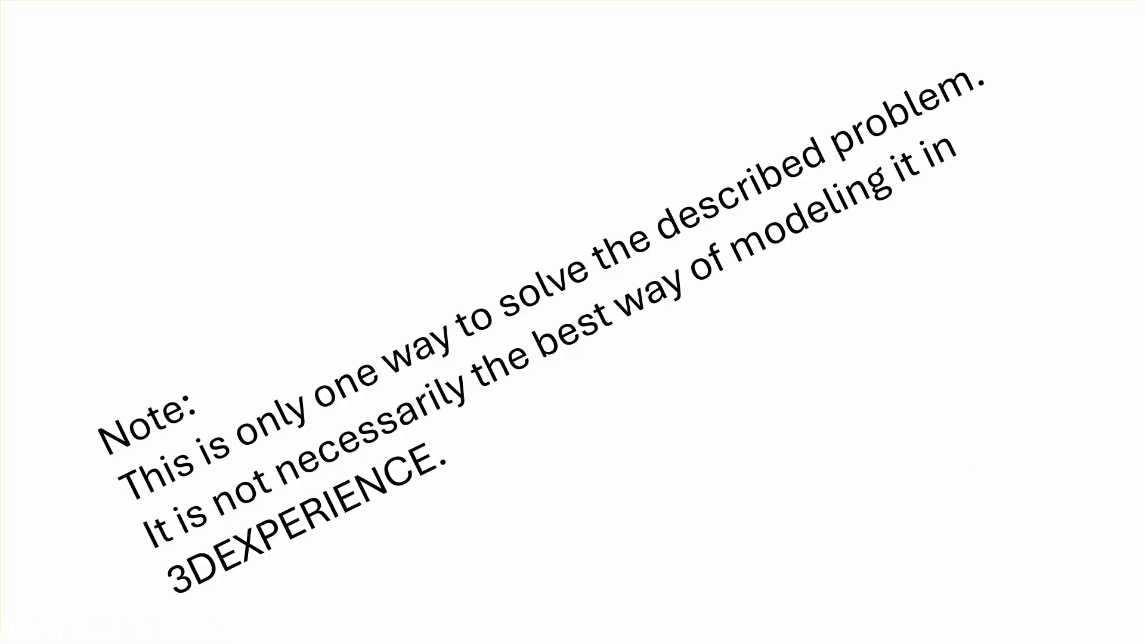
click(1022, 446)
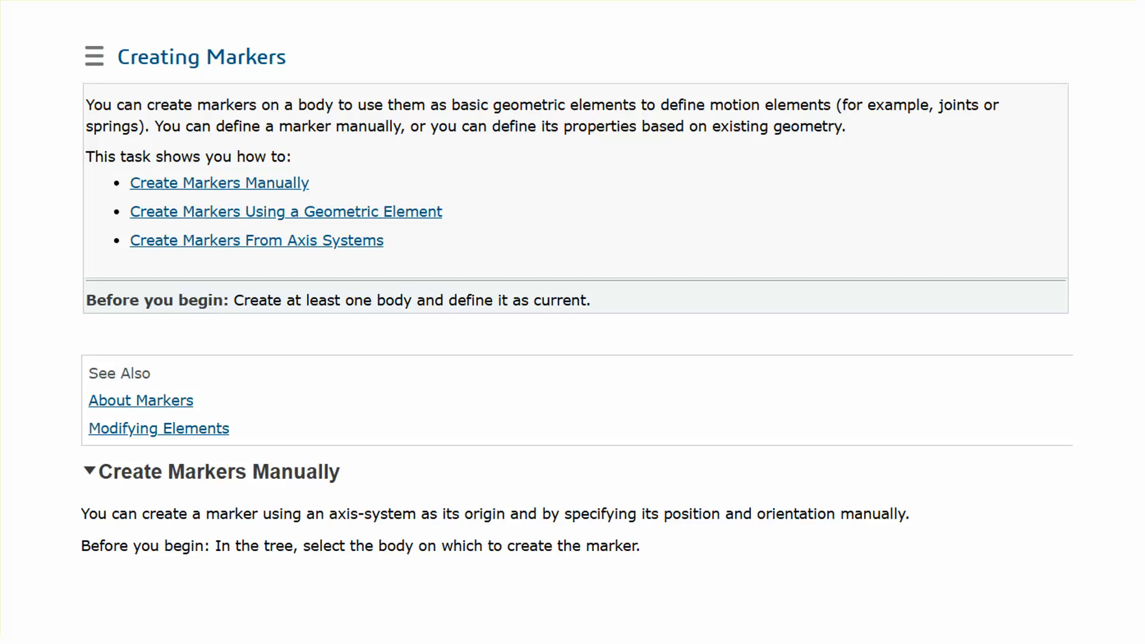
click(1001, 455)
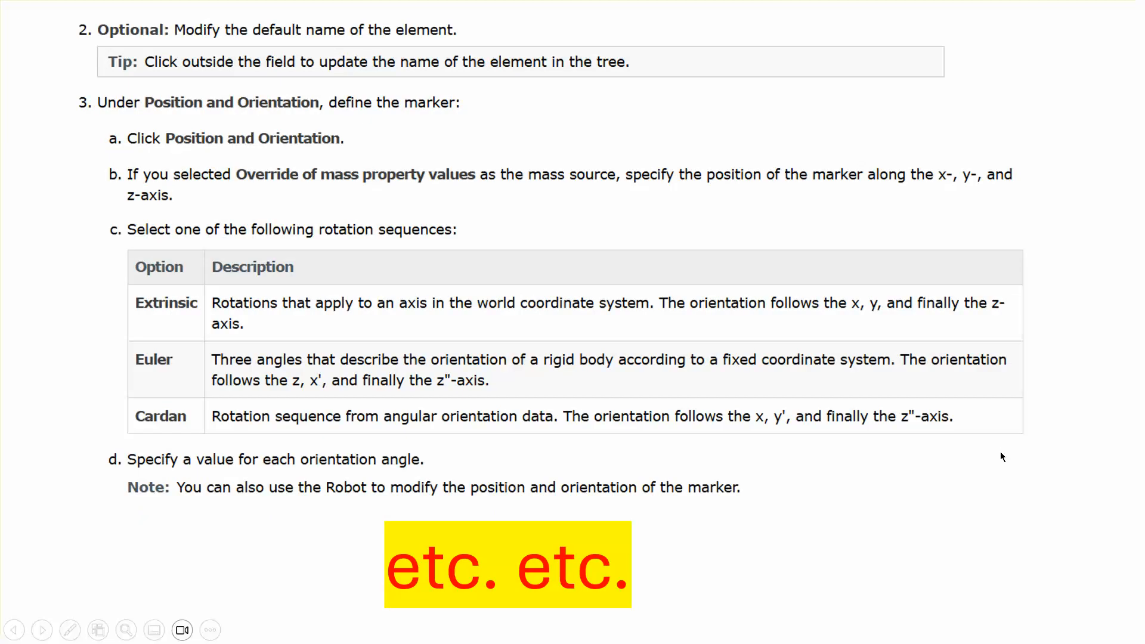
click(1000, 453)
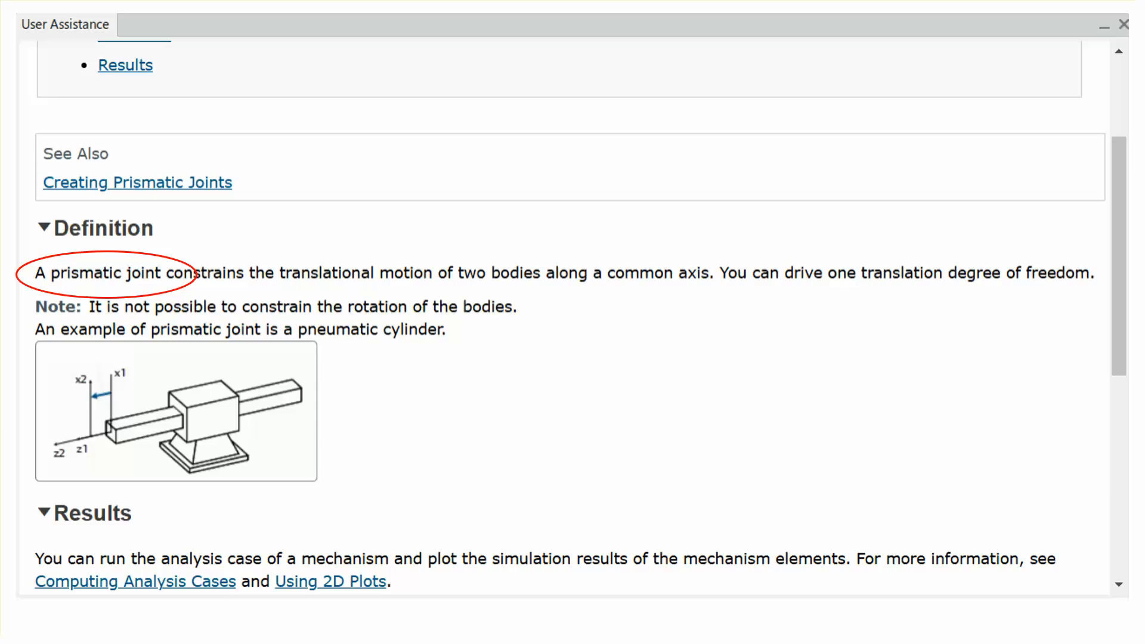
key(Right)
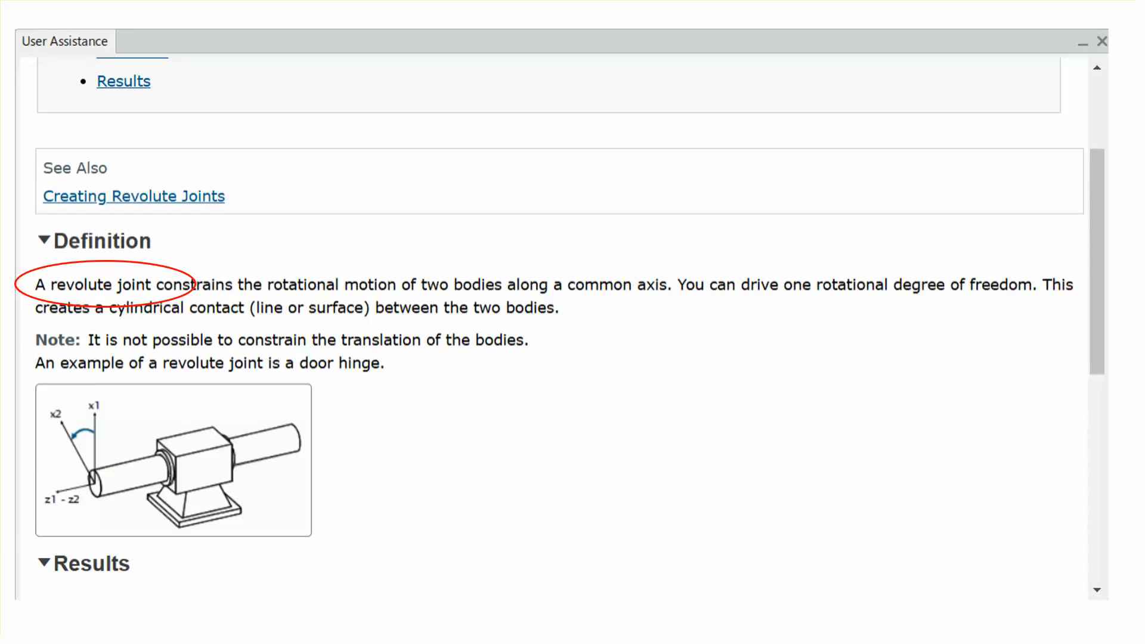
key(Right)
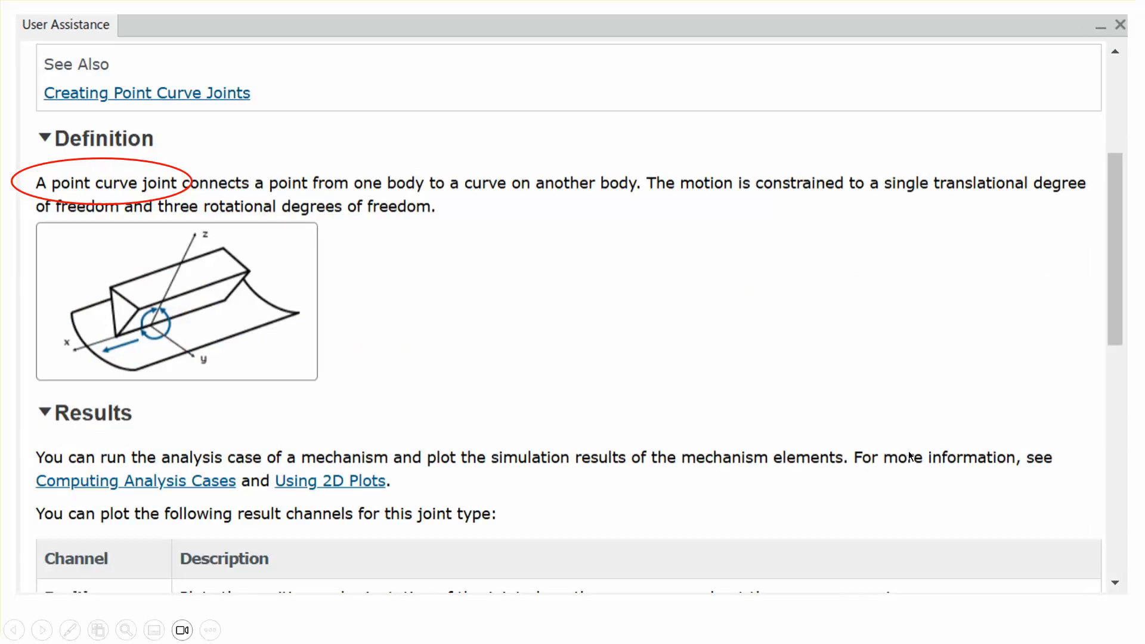
key(Right)
key(Right)
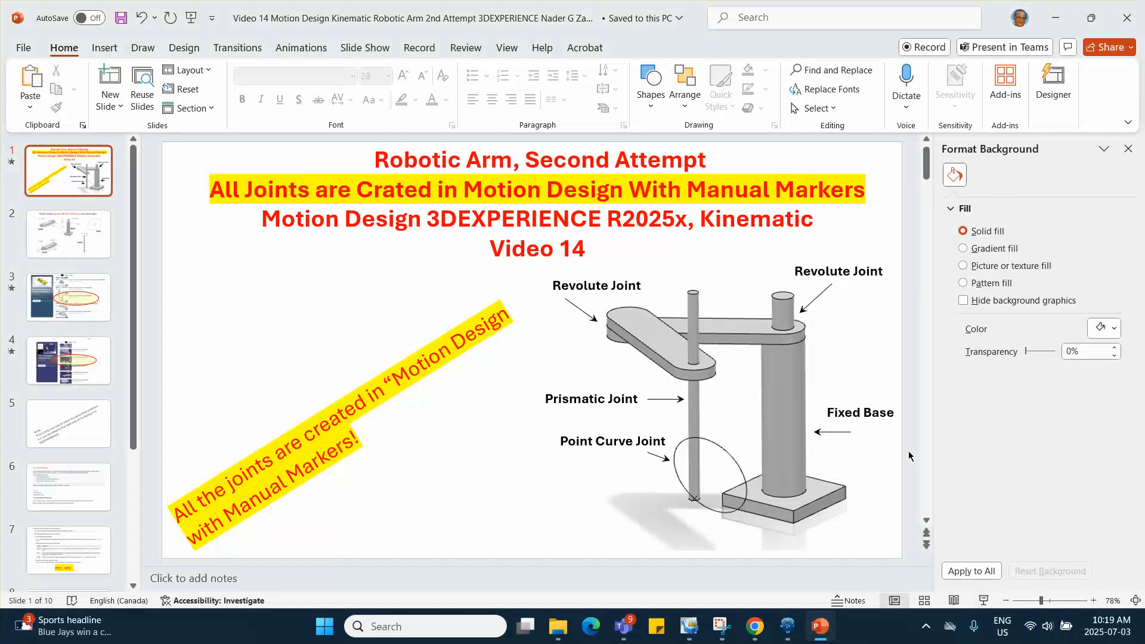
- Switch to 3DEXPERIENCE and activate the robotic arm's root product for editing in Assembly Design
click(787, 627)
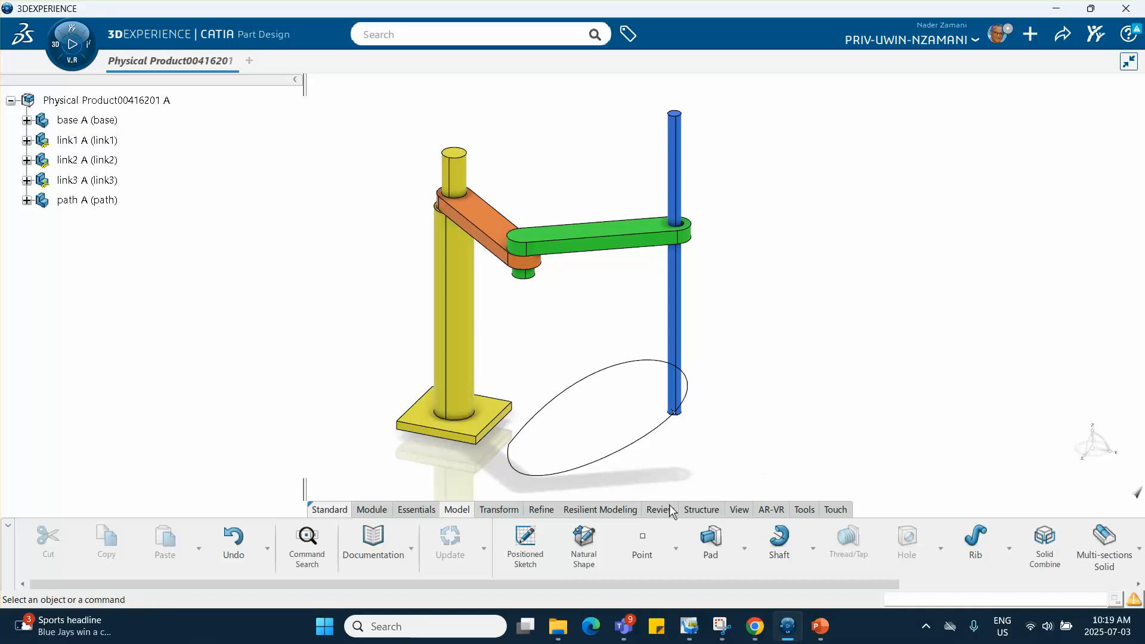
click(106, 101)
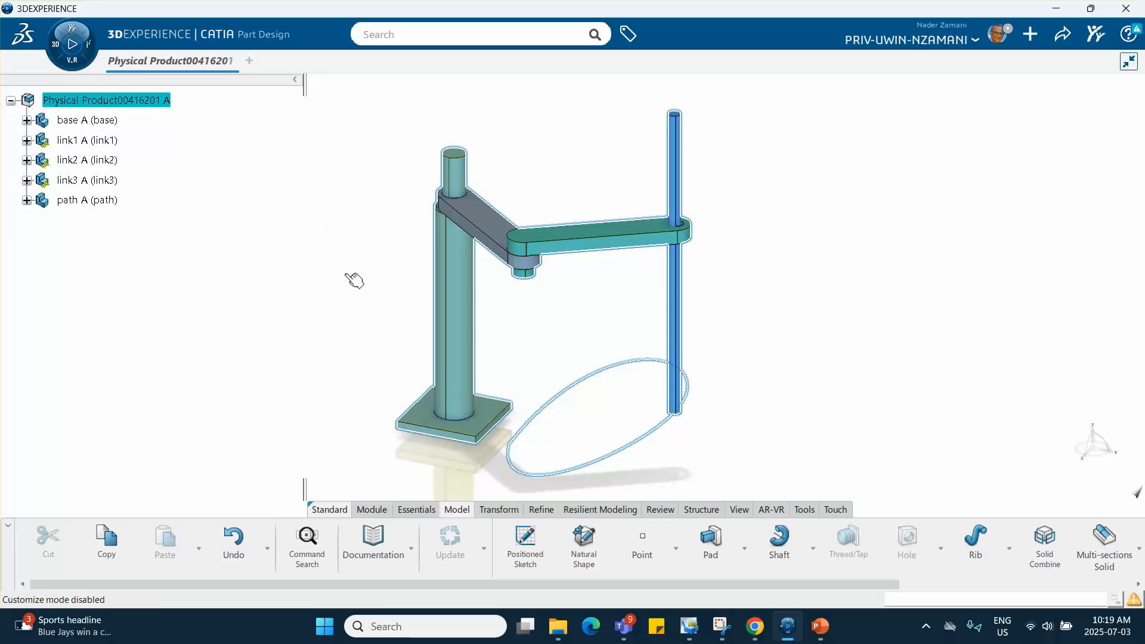
click(488, 528)
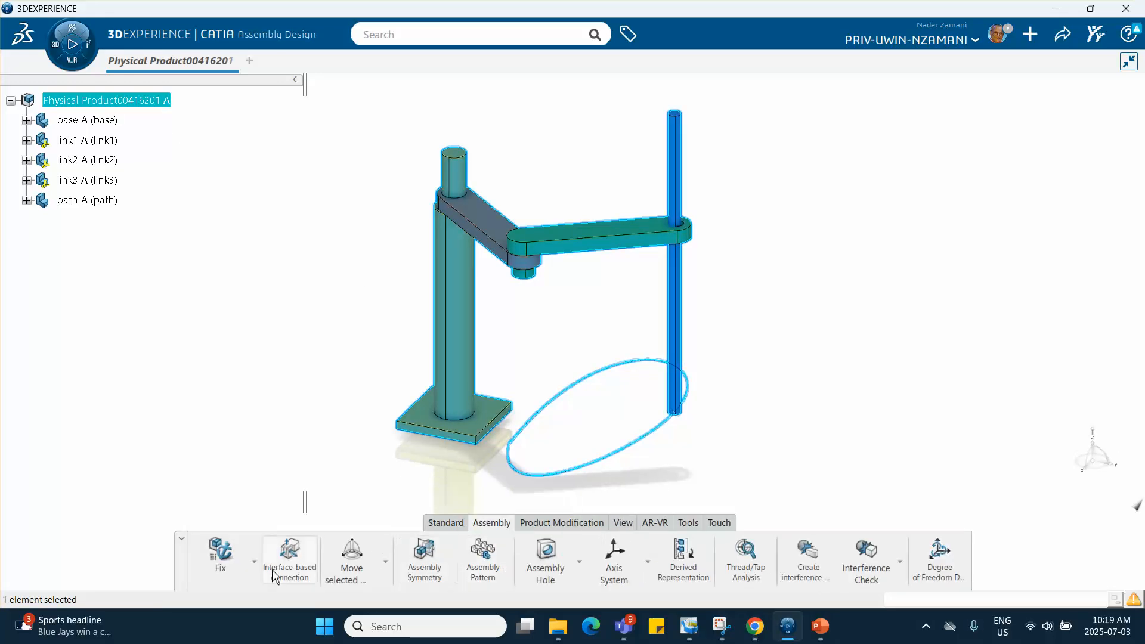
- Start manipulating components and slide the blue rod (link3) slightly down along its own axis
click(385, 561)
click(383, 434)
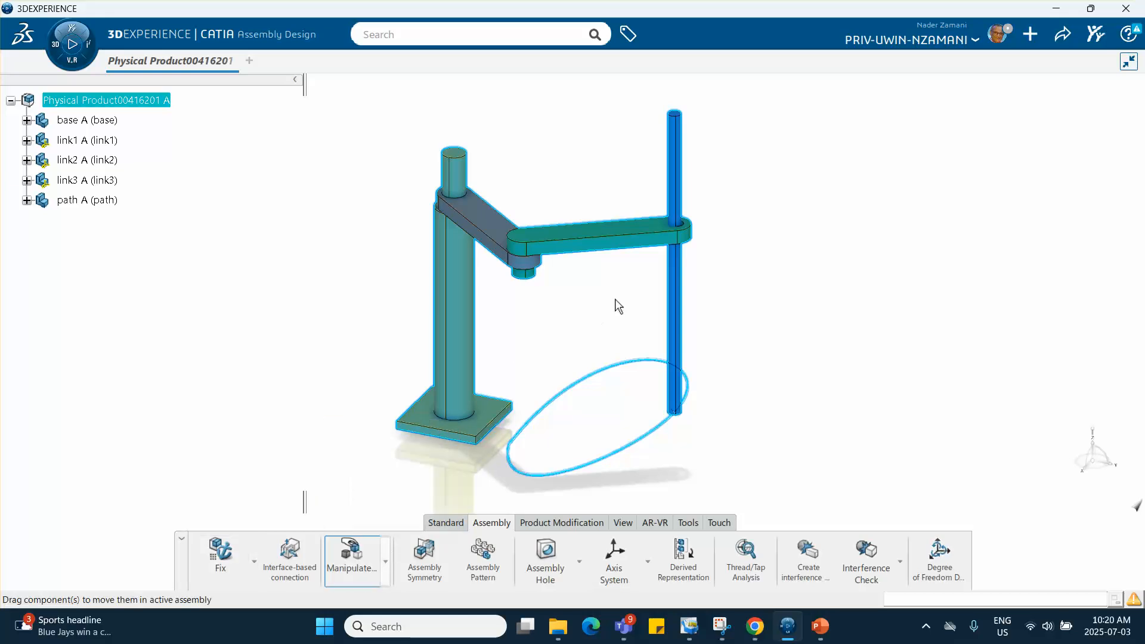
click(620, 483)
click(684, 296)
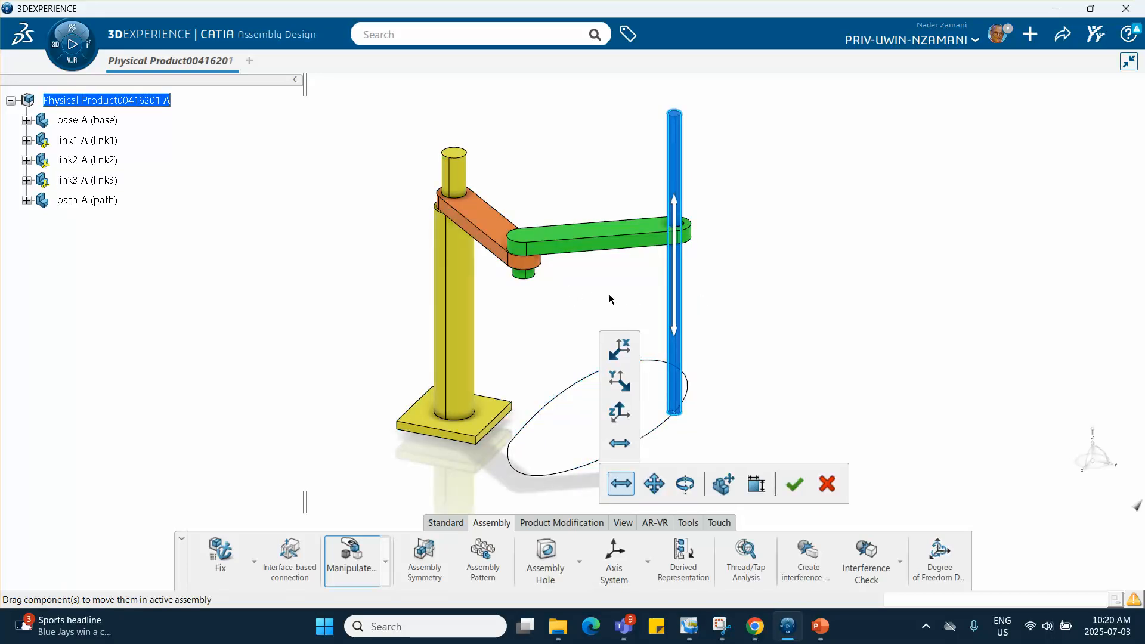
click(595, 251)
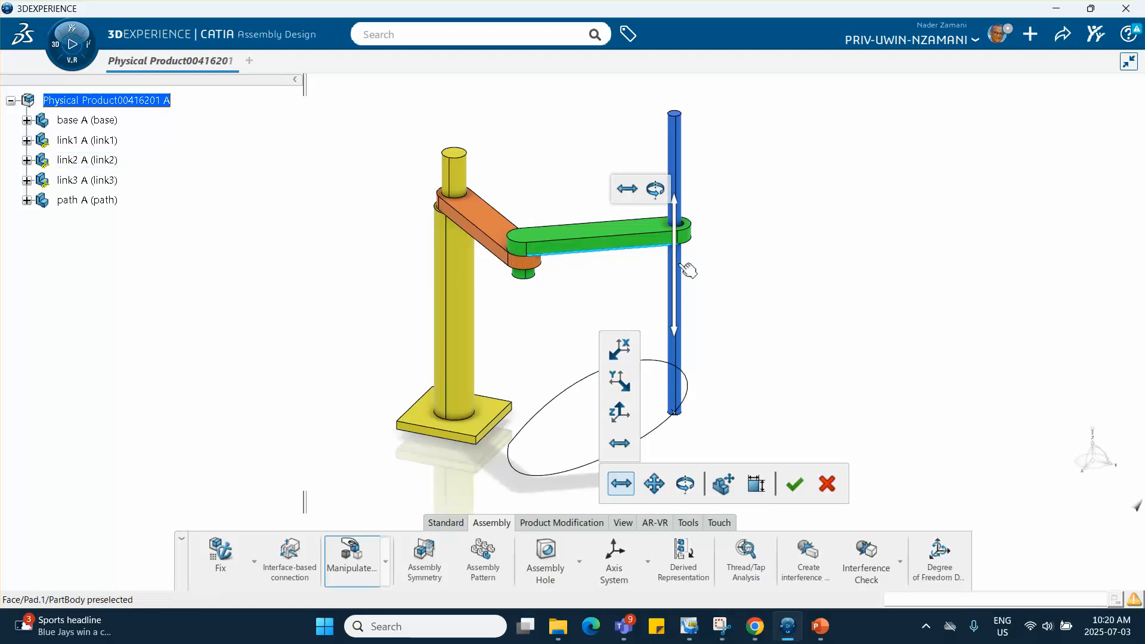
drag(679, 272, 710, 298)
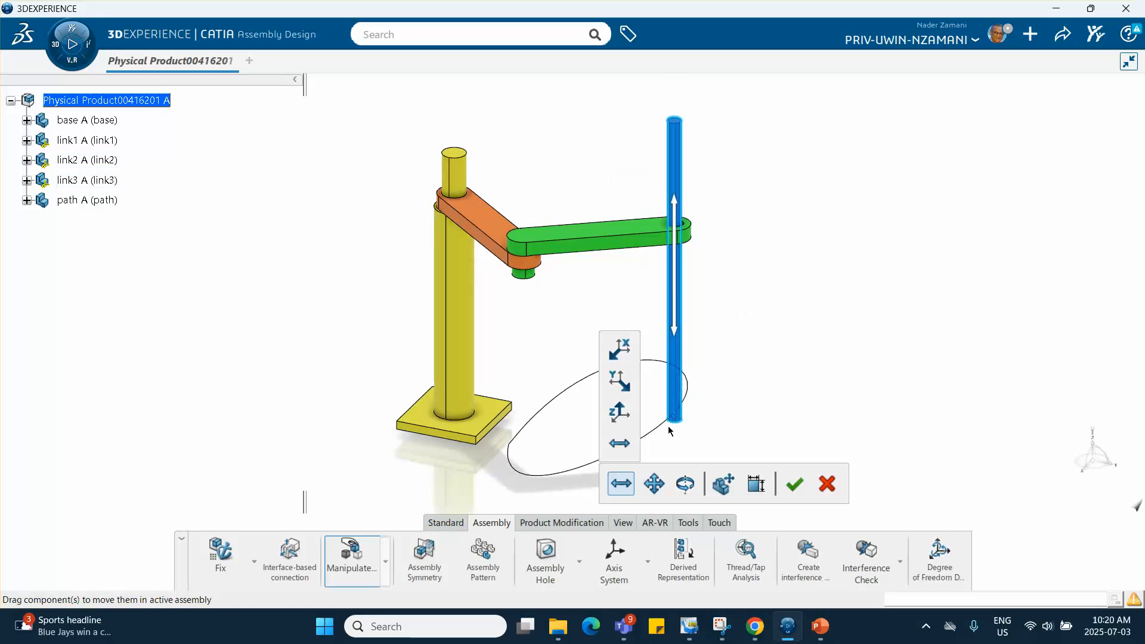
- Separate link3, link2, link1 and the path curve from the base by moving them parallel to the YZ plane, and accept the new positions
mouse_move(644, 489)
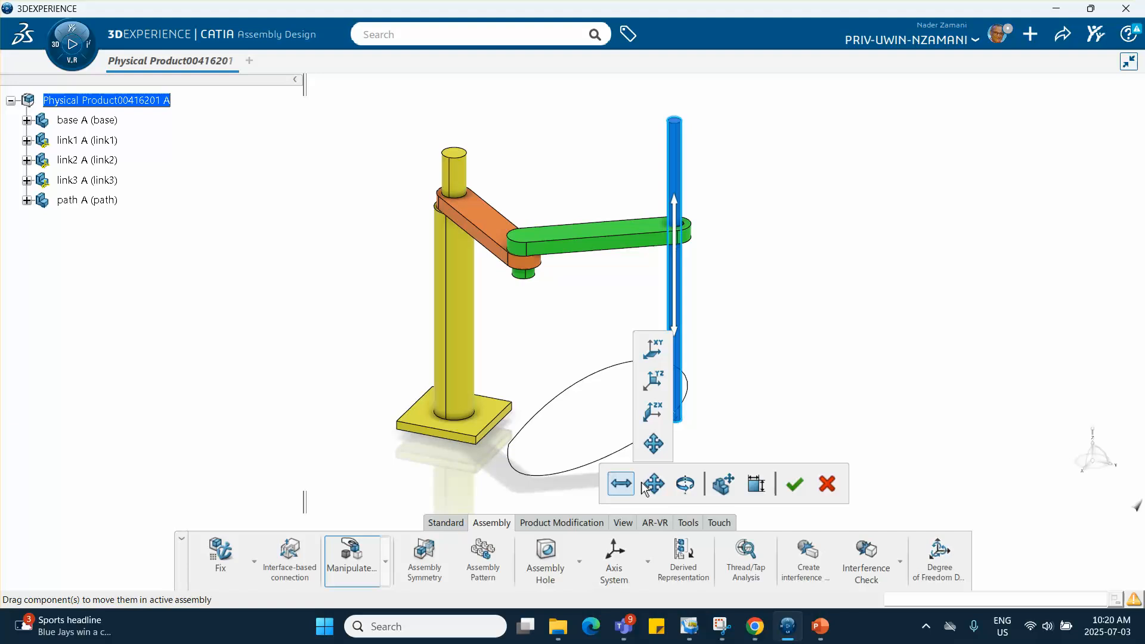
click(651, 385)
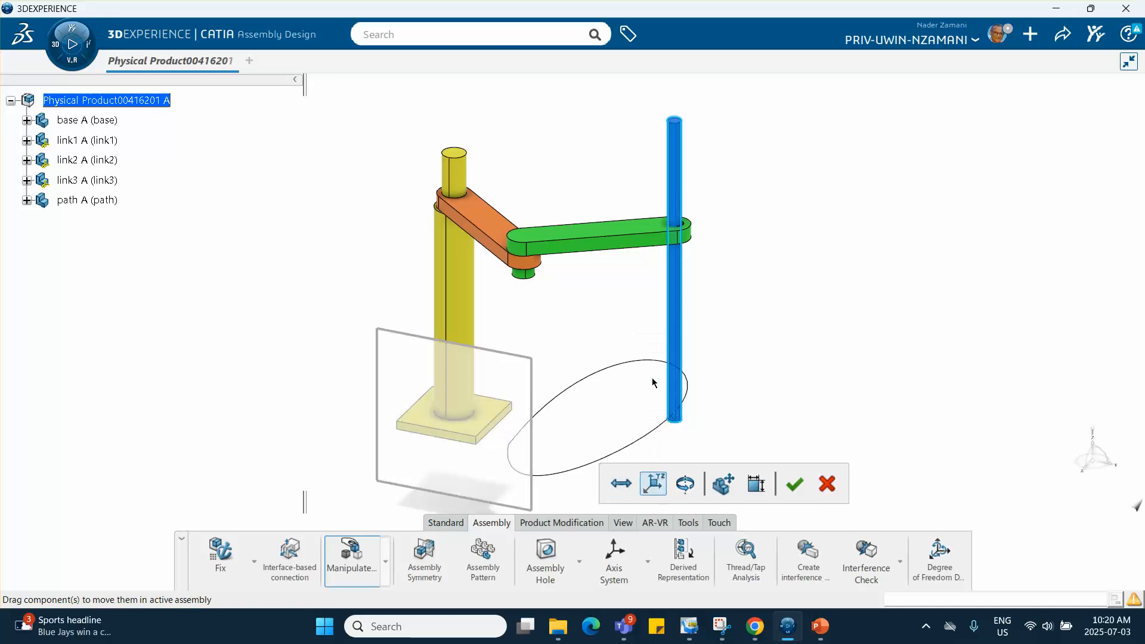
drag(674, 316, 982, 317)
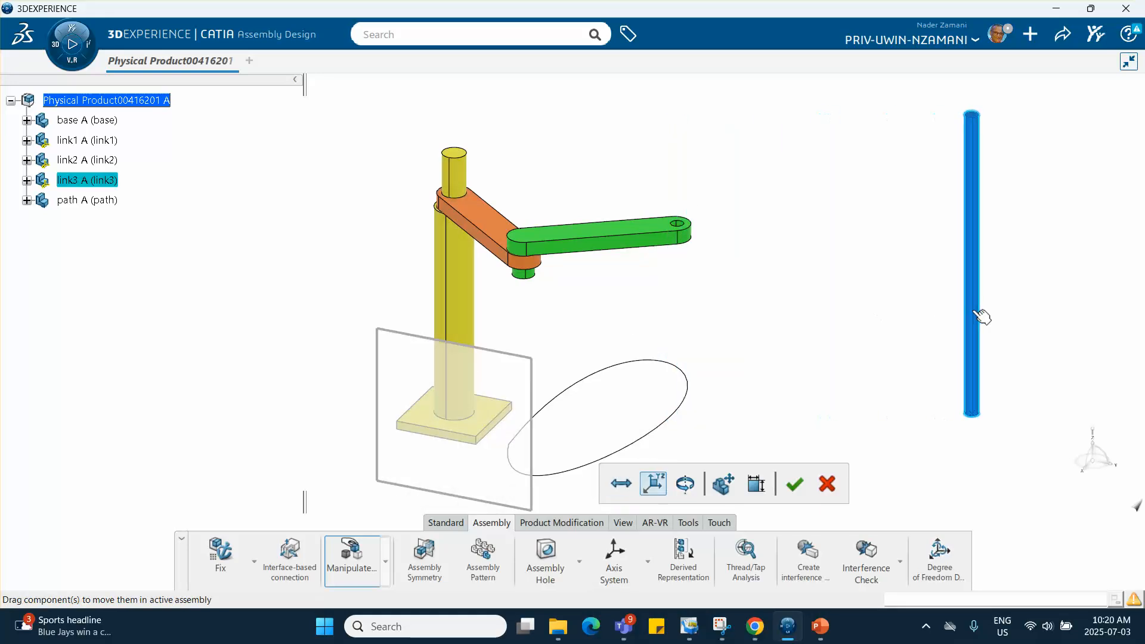
drag(624, 243, 863, 240)
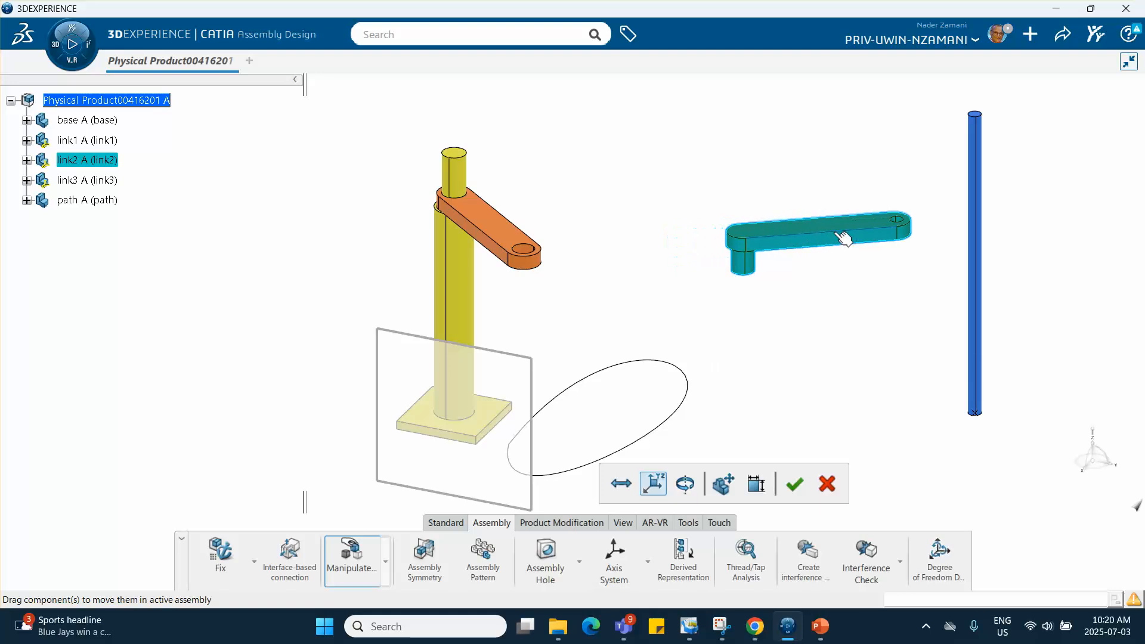
drag(513, 240, 661, 167)
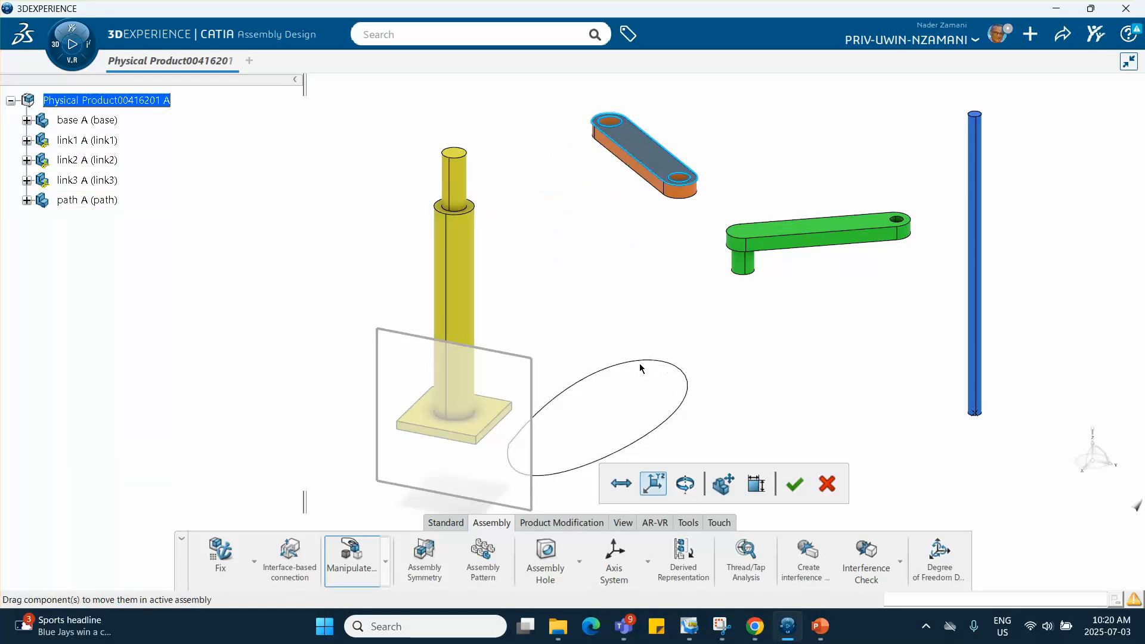
drag(666, 367, 663, 352)
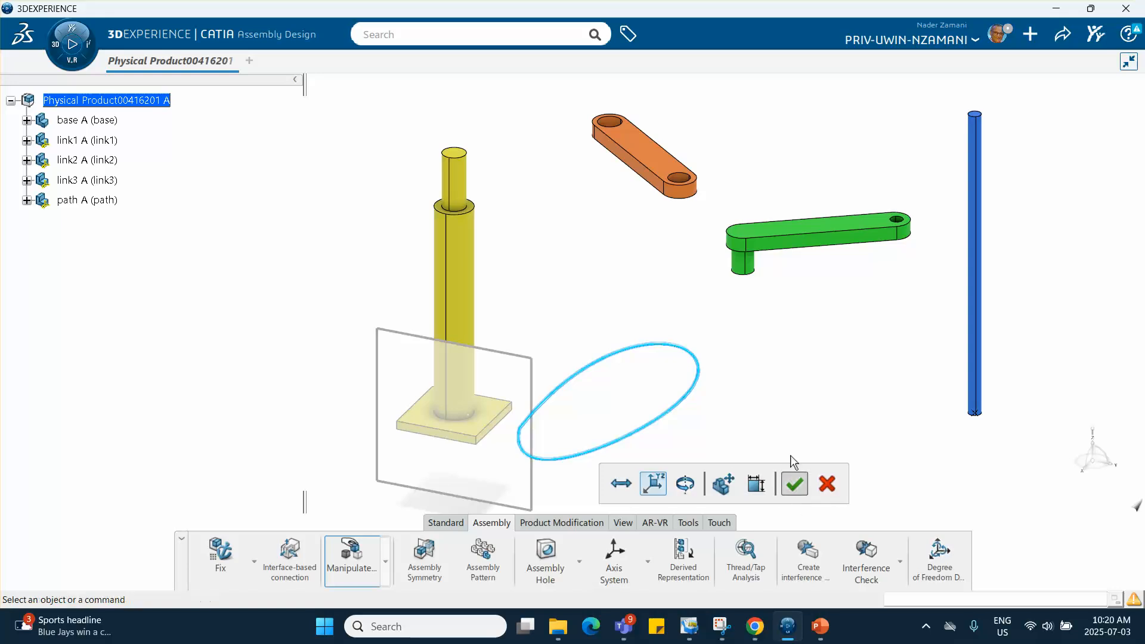
click(794, 485)
- Open the product in Motion Design and create the analysis case Motion Analysis Case.1 with a new mechanism
mouse_move(689, 423)
middle_down()
mouse_move(668, 340)
mouse_move(700, 406)
middle_up()
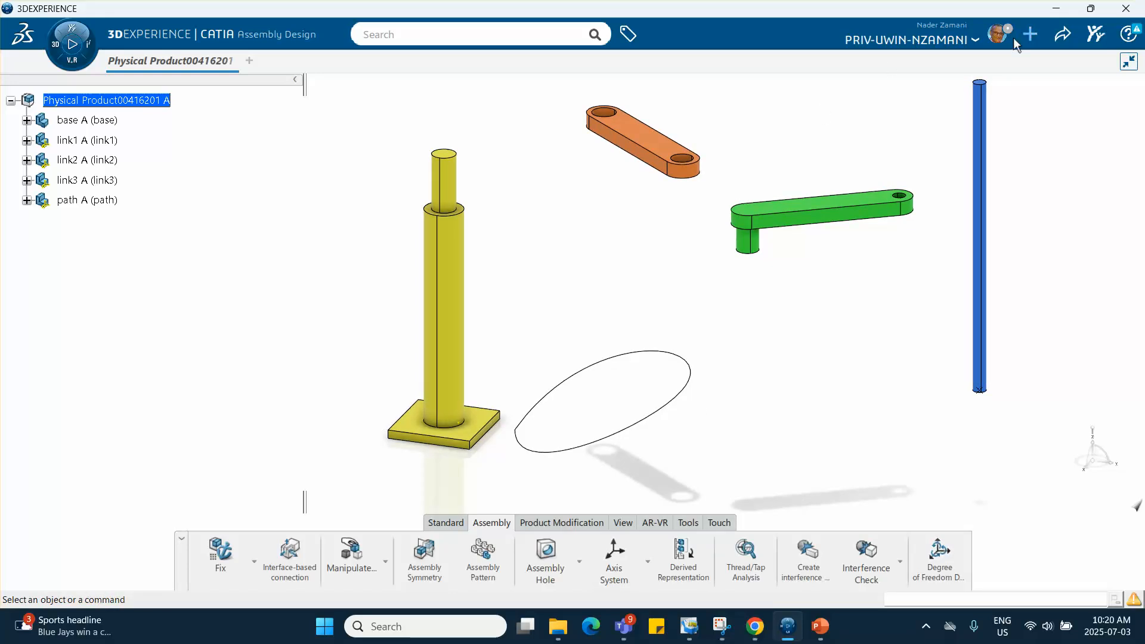
click(54, 45)
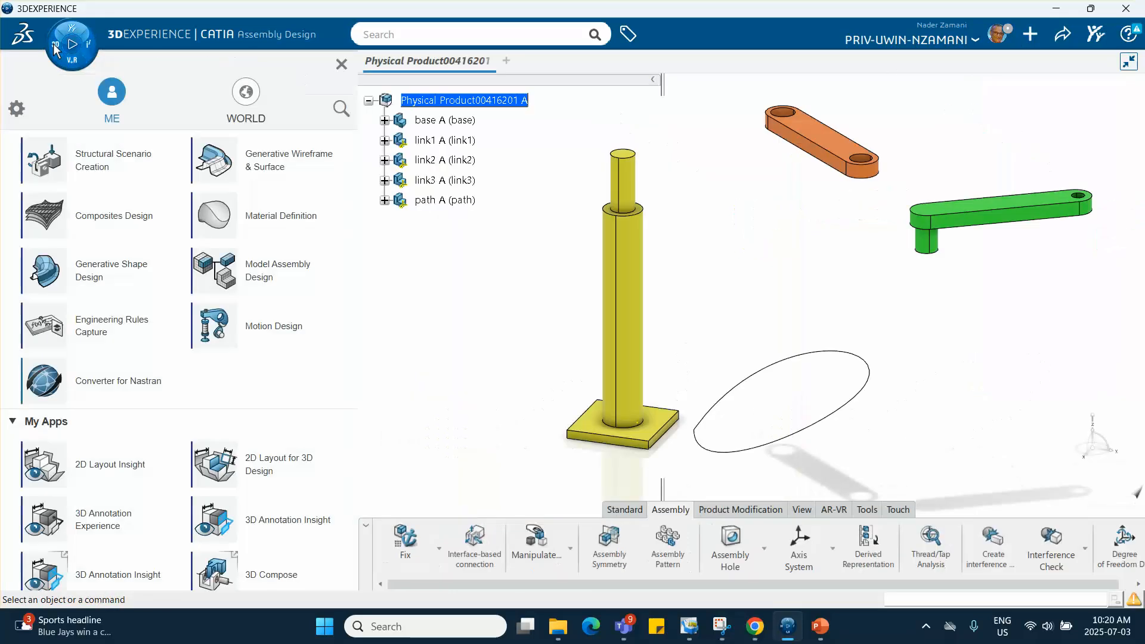
click(271, 332)
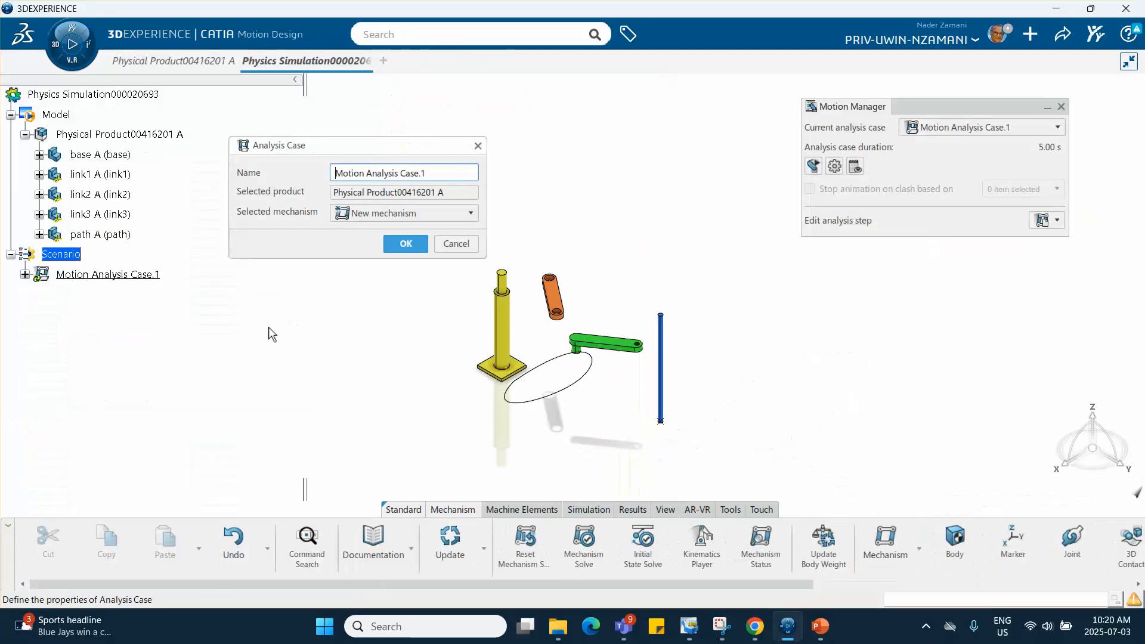
drag(370, 143, 968, 275)
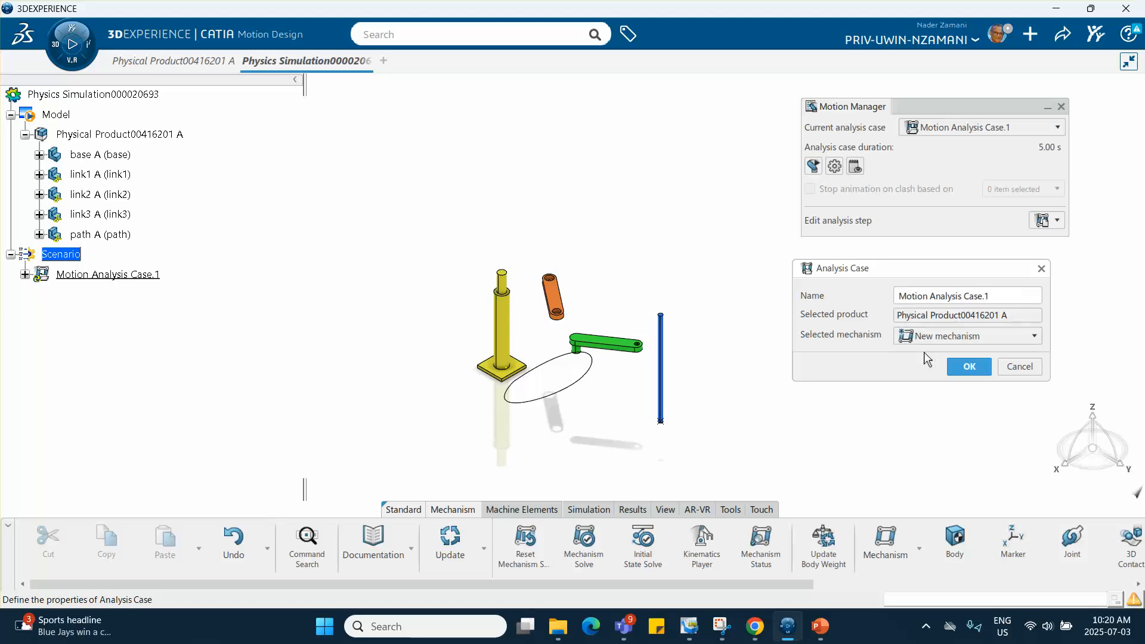
click(969, 368)
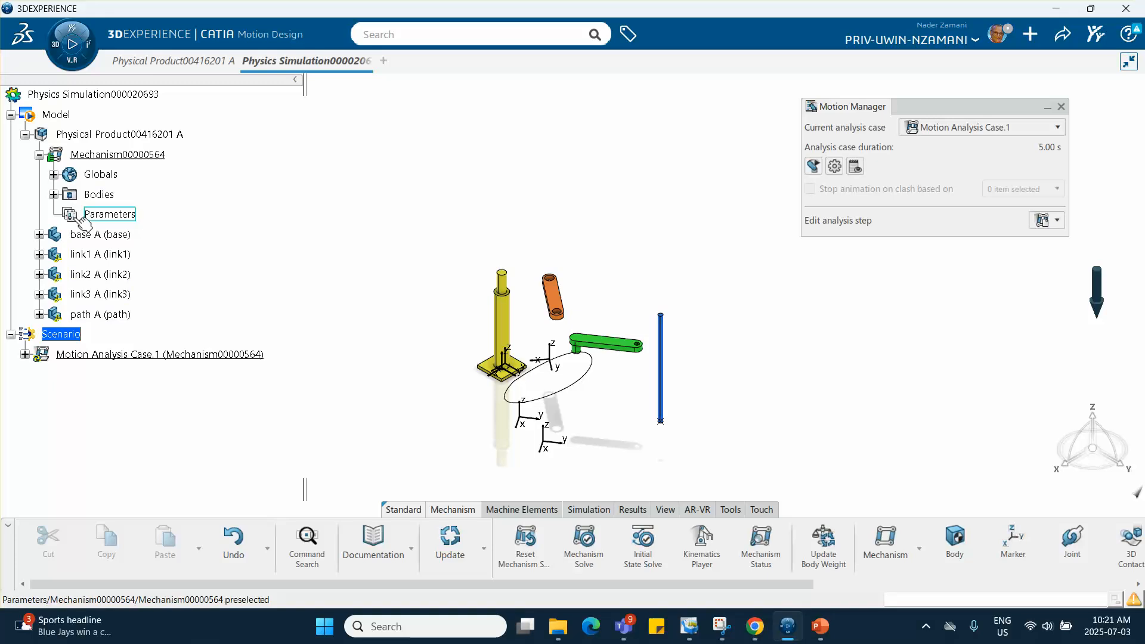
- Expand the mechanism's bodies and add a Fix joint named Fix.1 on the base body
middle_drag(394, 328, 362, 222)
click(396, 328)
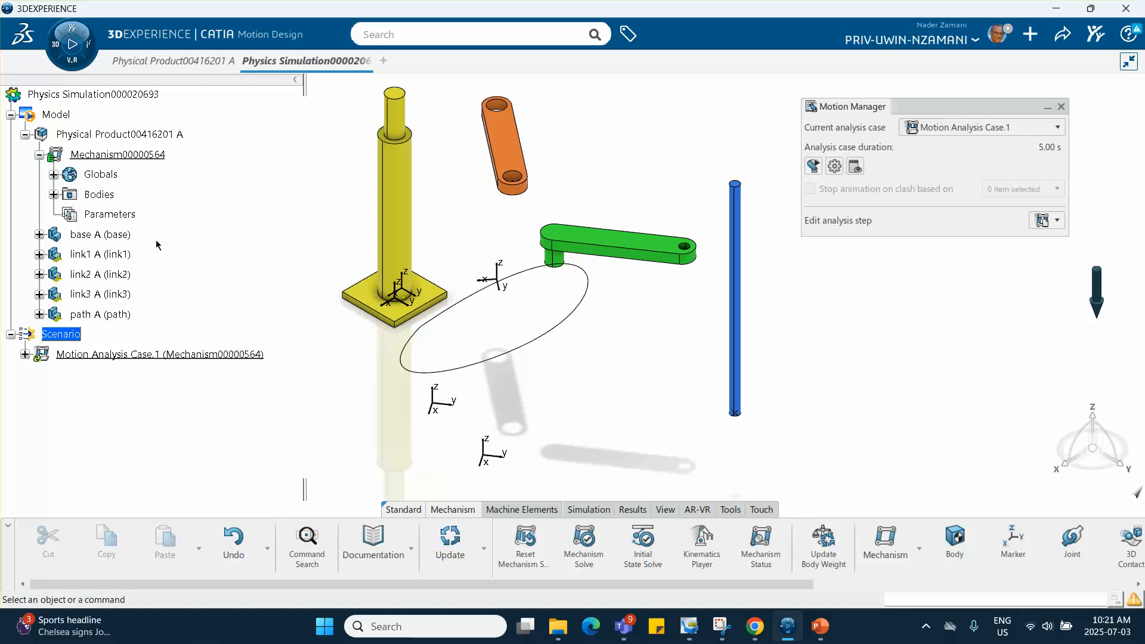
click(54, 195)
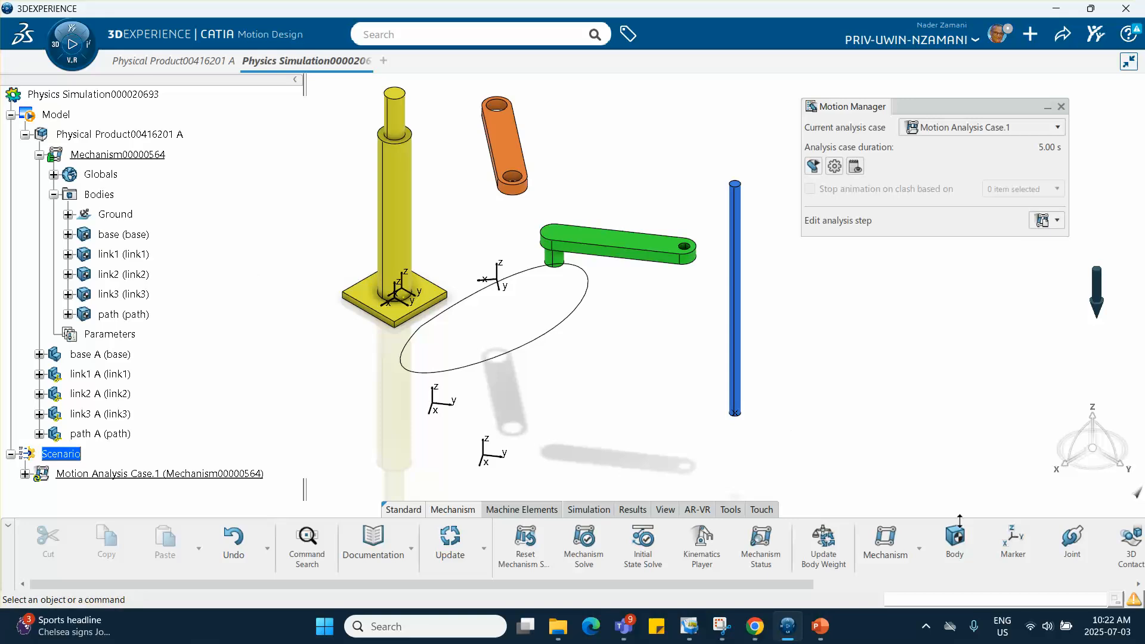
click(1072, 547)
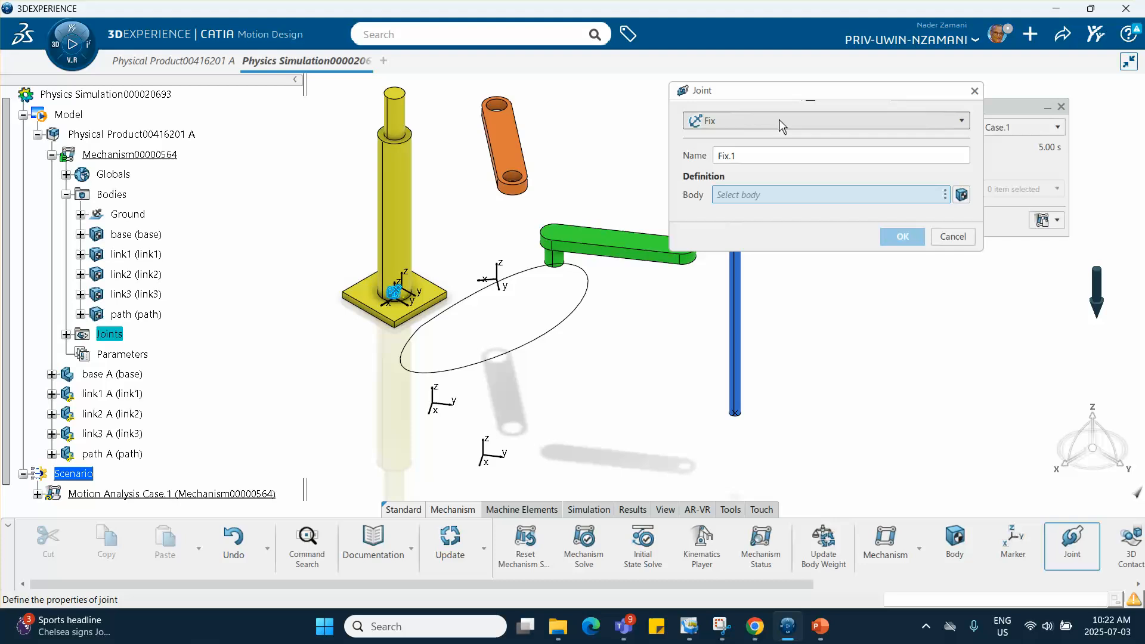
click(395, 203)
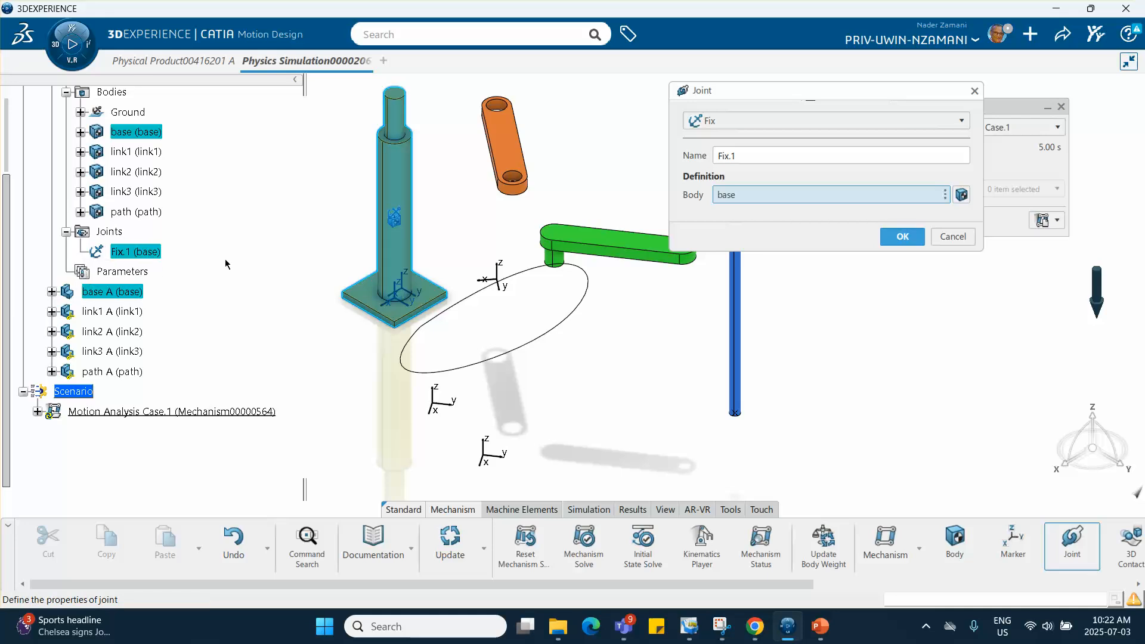
click(902, 236)
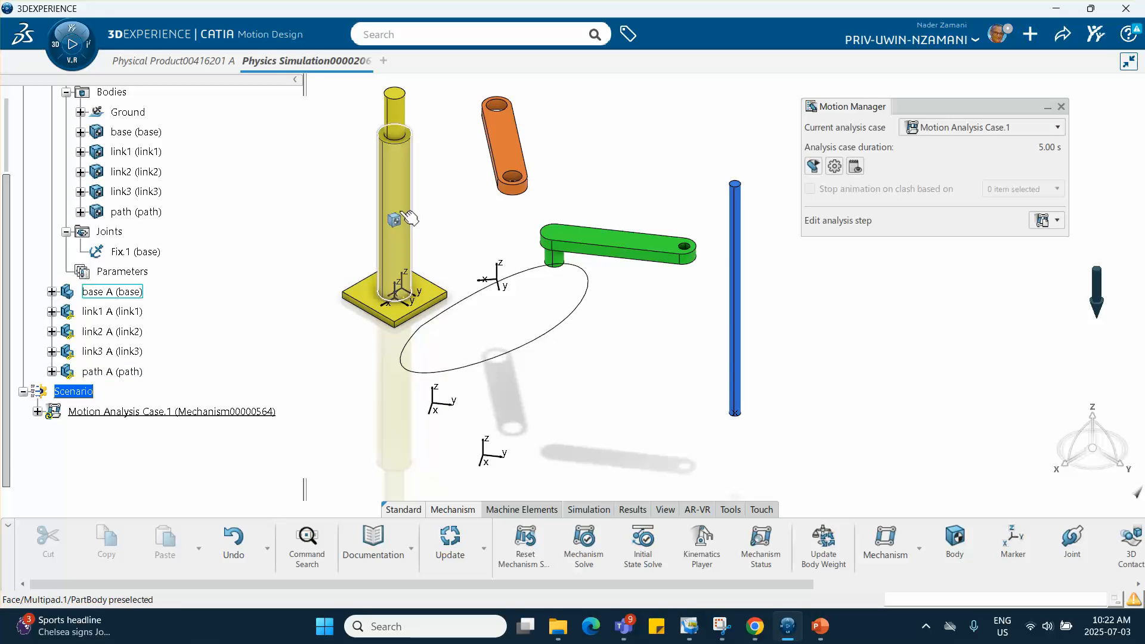
- Create a Rigid joint between the base and path bodies, using each body's Body Reference Marker.1 as the origins
click(1071, 540)
drag(803, 100, 919, 269)
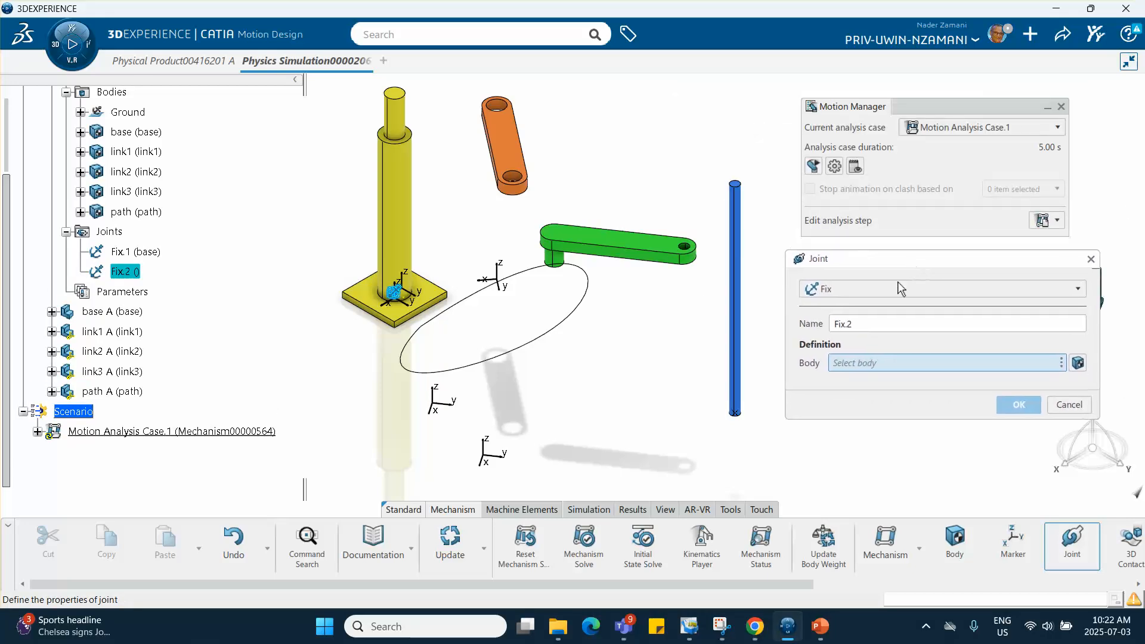
click(889, 288)
click(853, 327)
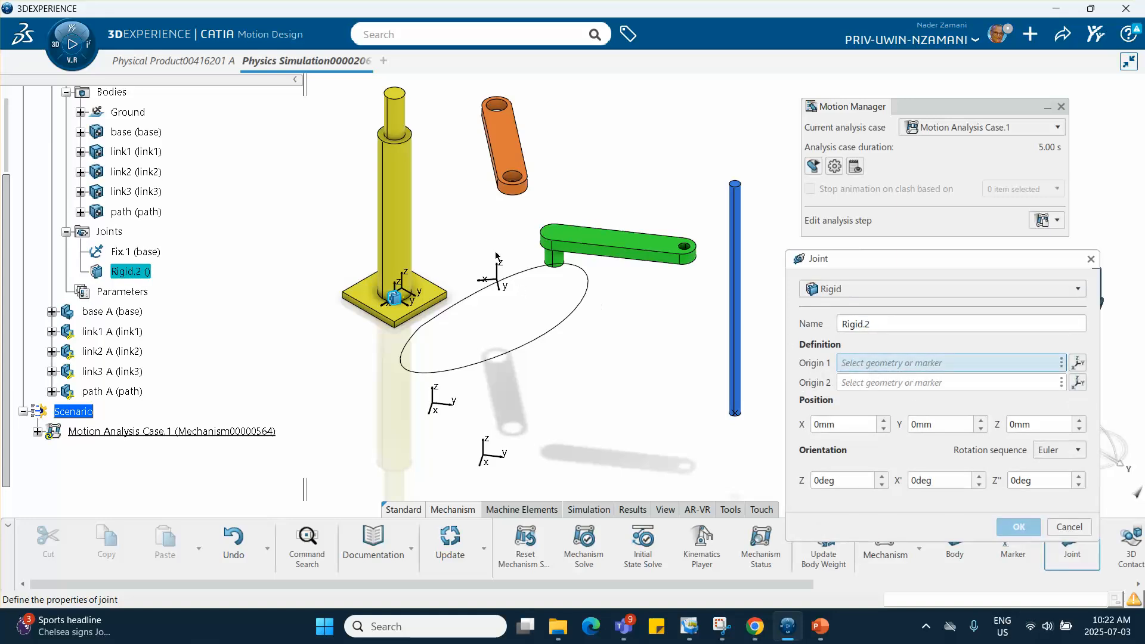
click(81, 132)
click(160, 154)
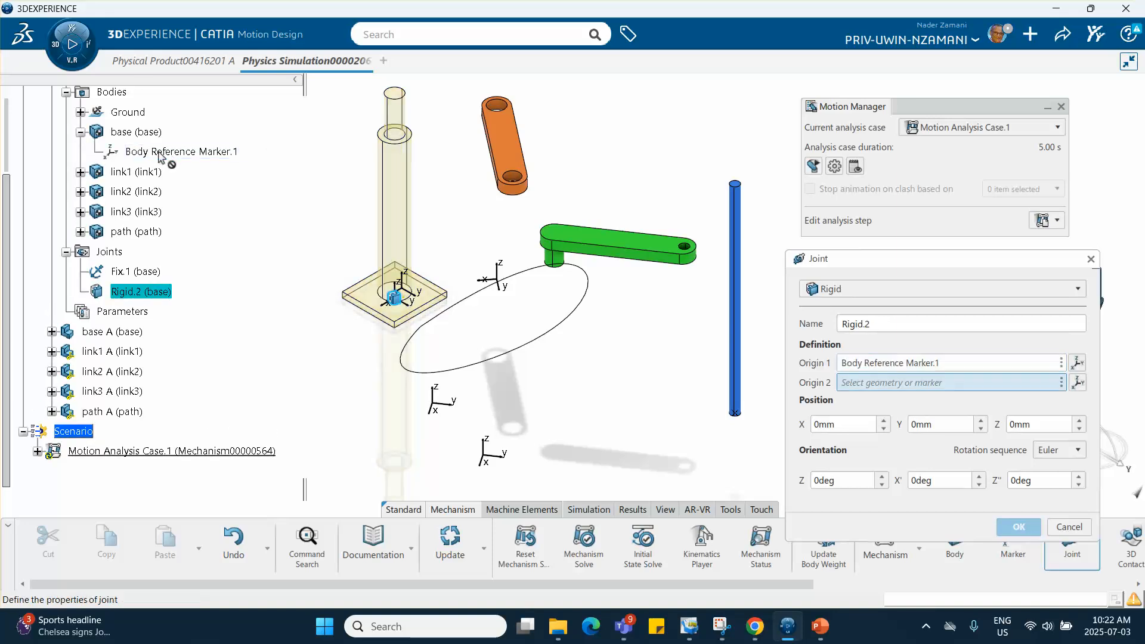
click(80, 231)
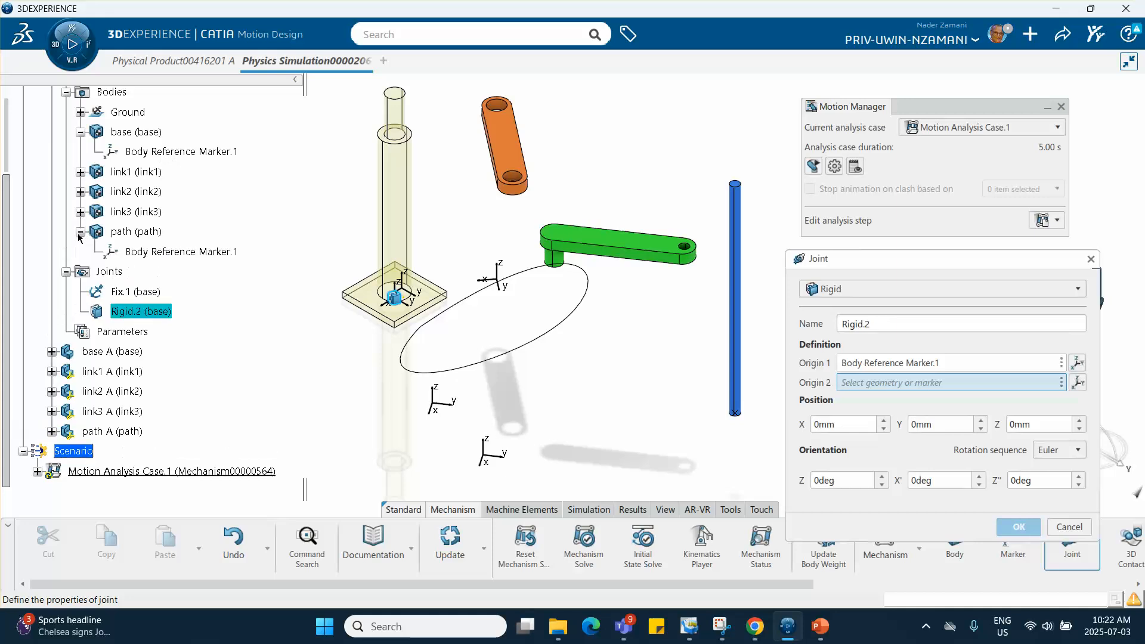
click(168, 253)
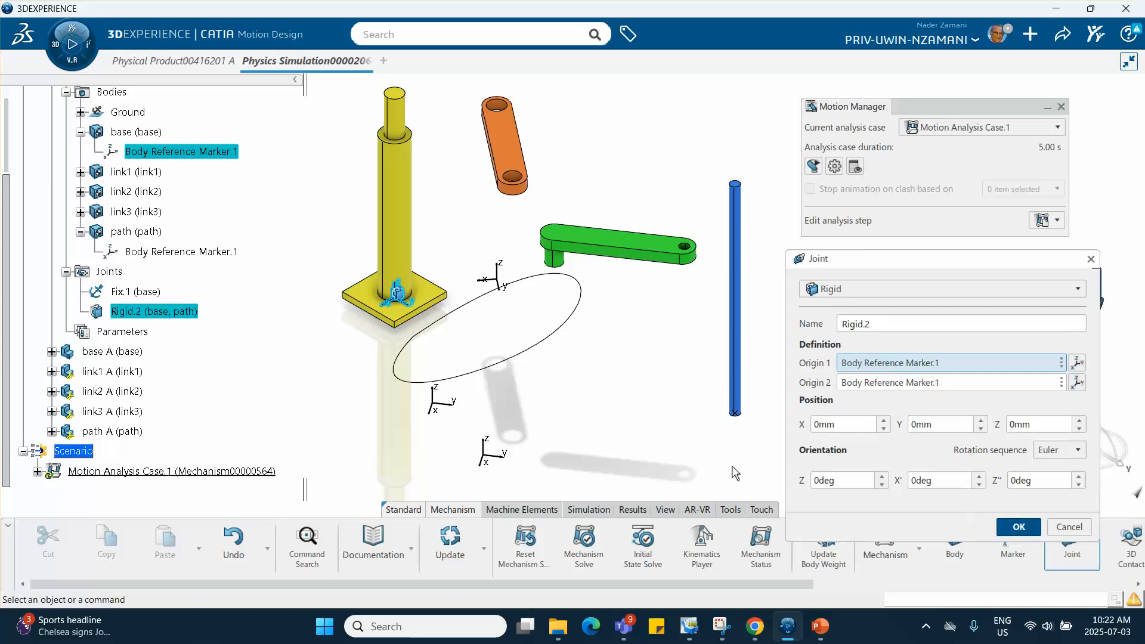
click(1019, 527)
middle_drag(572, 415, 668, 322)
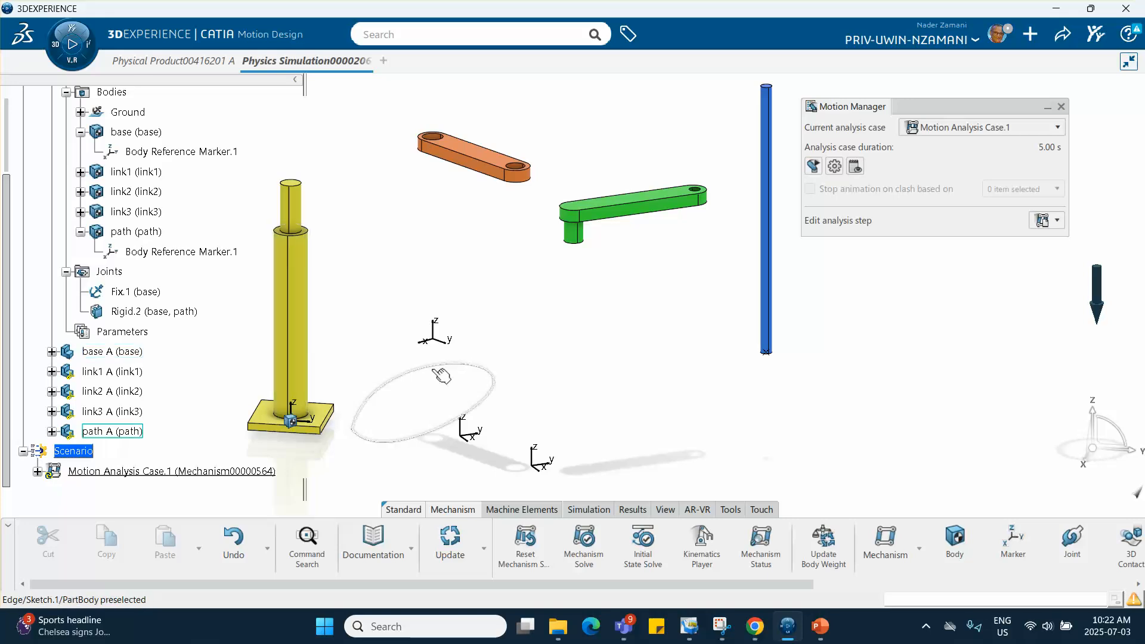
middle_drag(287, 411, 396, 345)
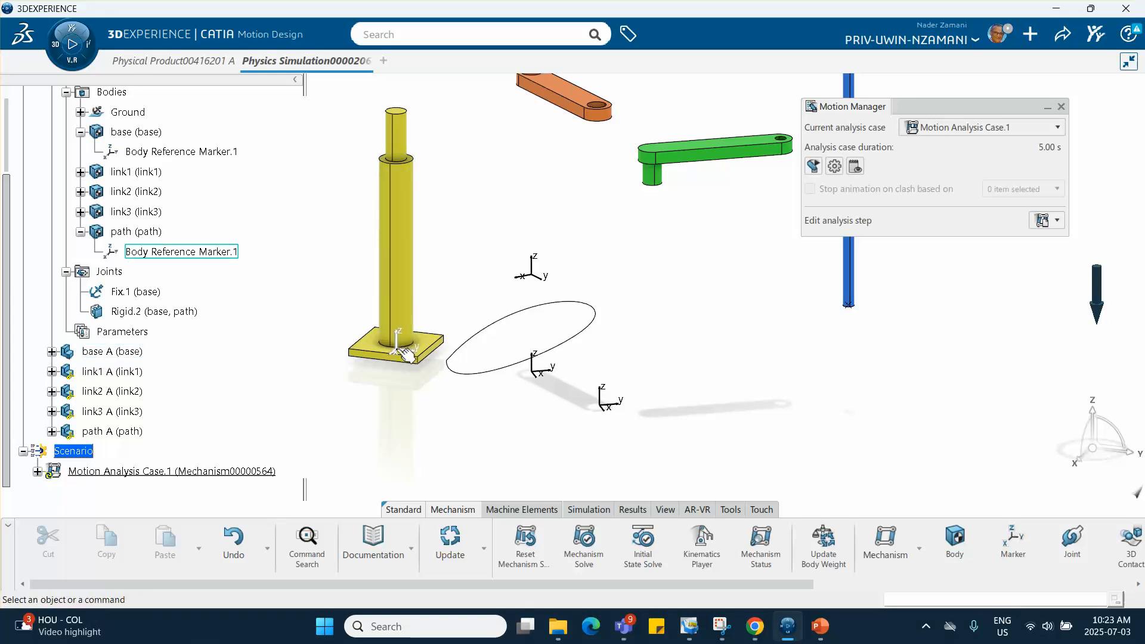
middle_drag(615, 274, 587, 300)
click(587, 317)
middle_drag(490, 254, 538, 275)
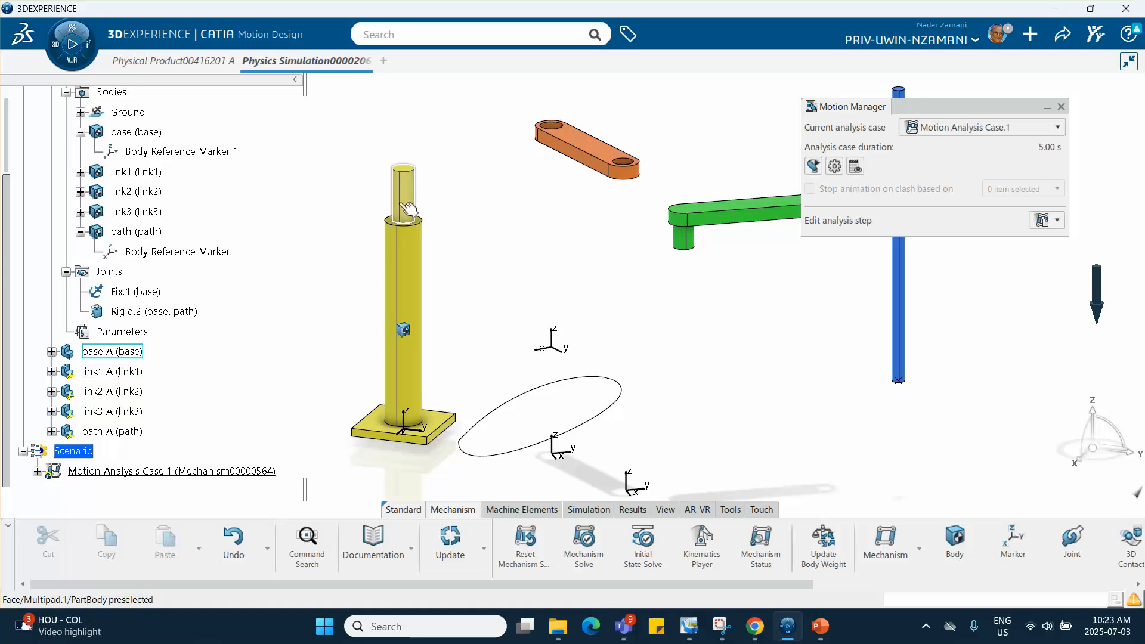
middle_drag(516, 218, 471, 206)
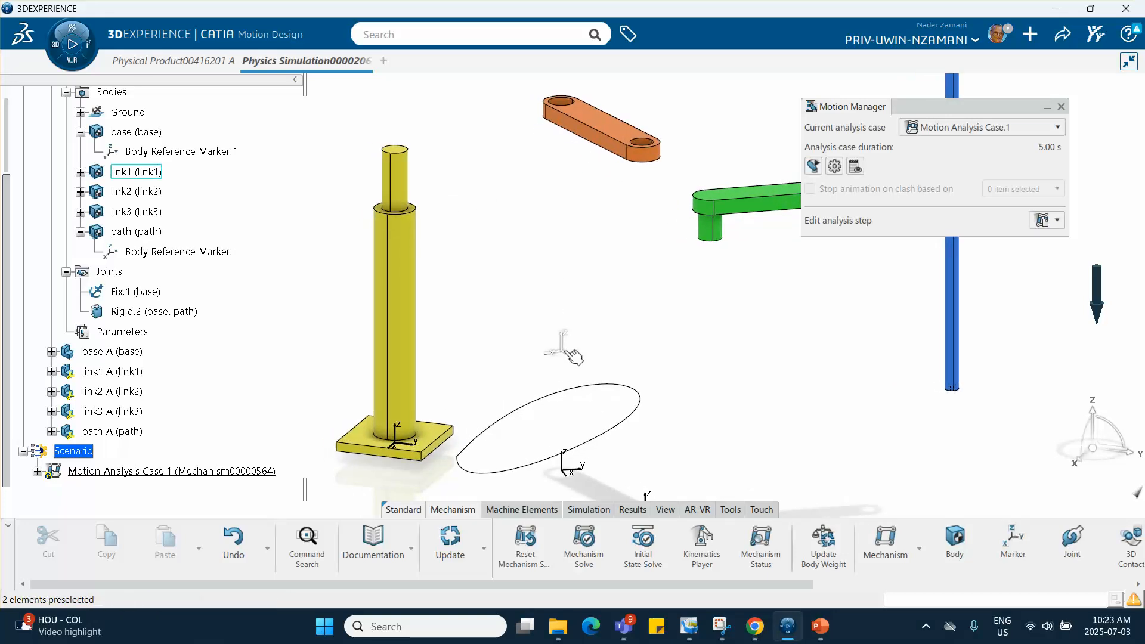
middle_drag(556, 174, 550, 185)
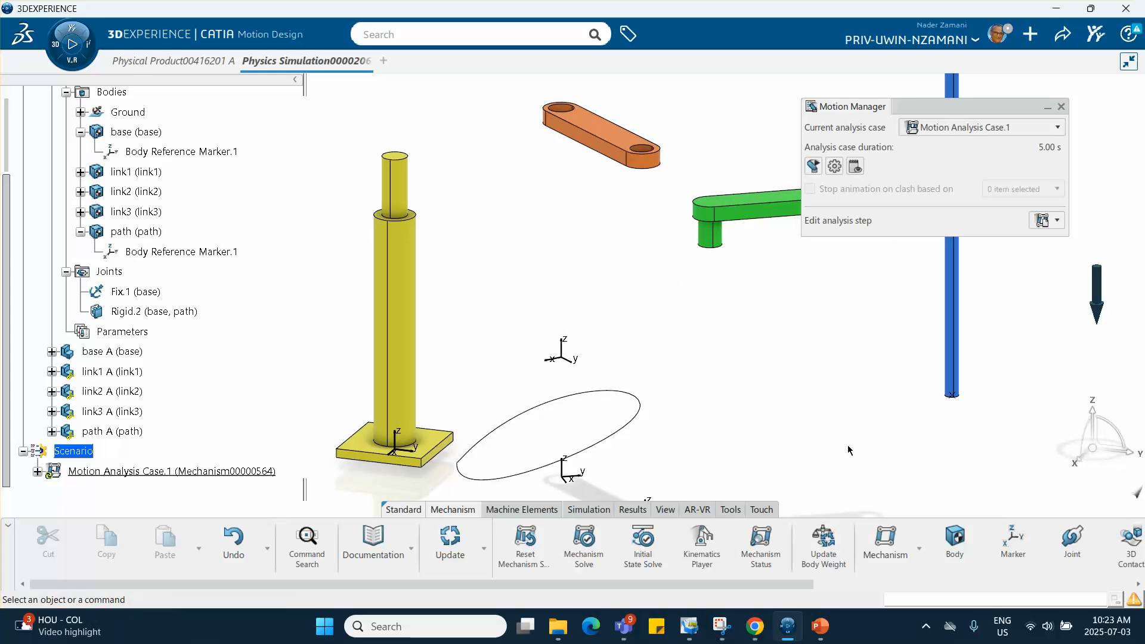
- Start a By Geometry marker on the base, with origin and Z direction from the inner circular edge where the thin pin meets the shoulder
click(1012, 548)
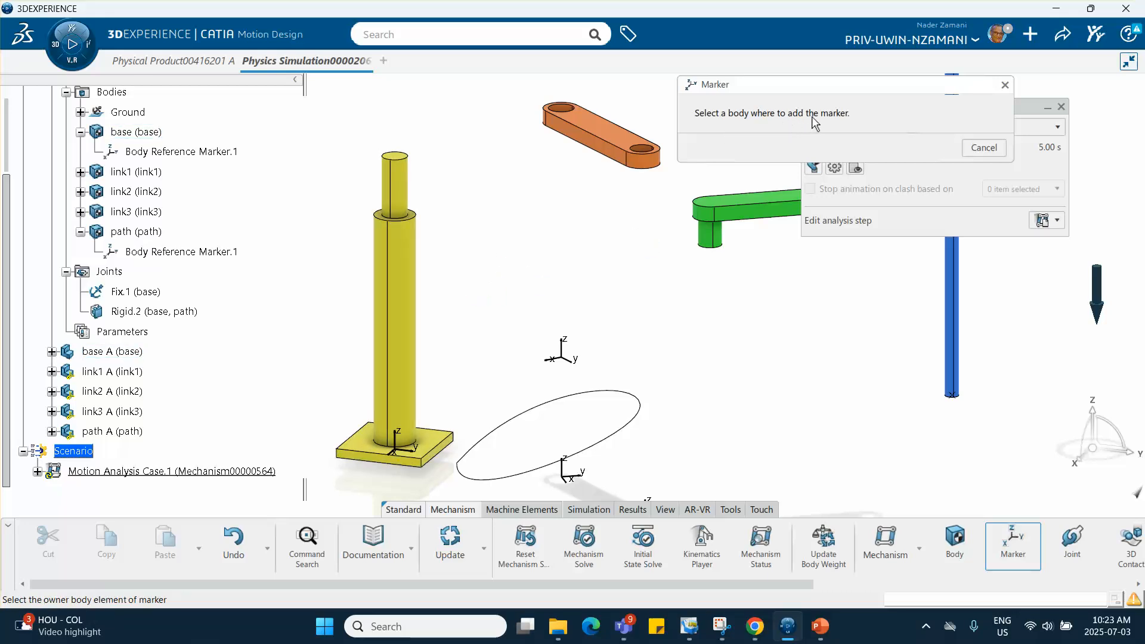
click(409, 257)
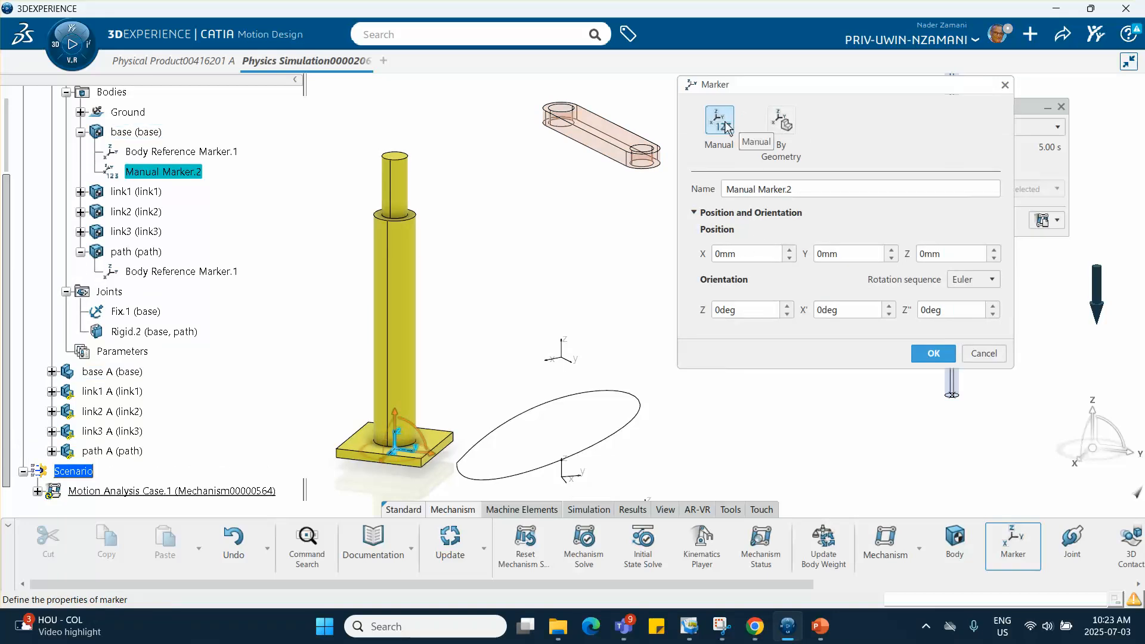
click(789, 126)
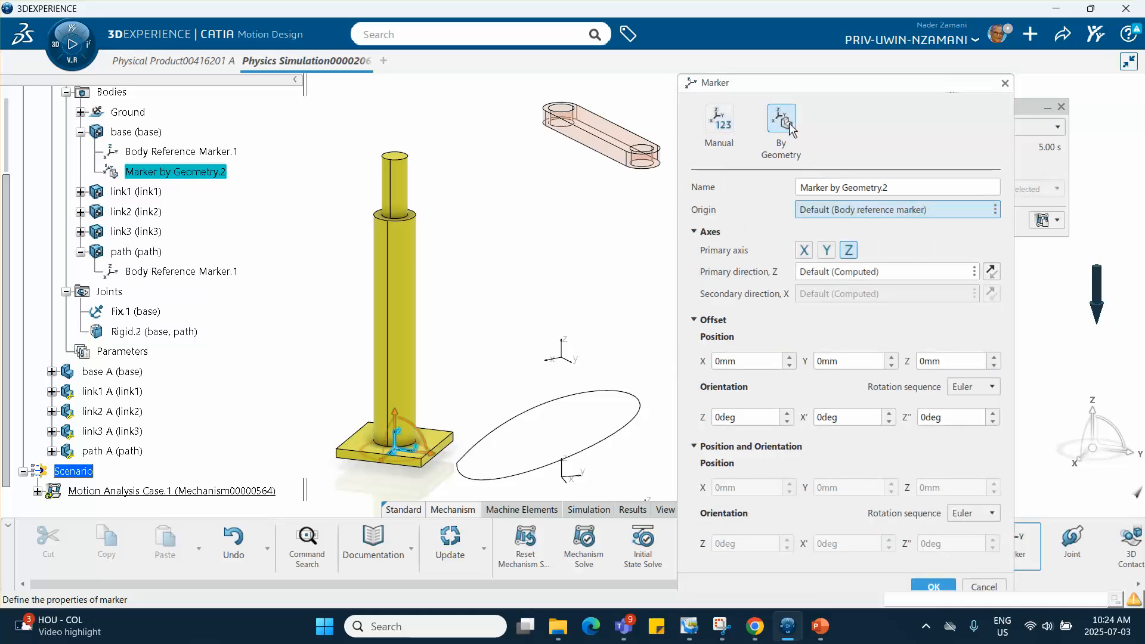
middle_drag(536, 172, 571, 132)
middle_drag(436, 166, 561, 201)
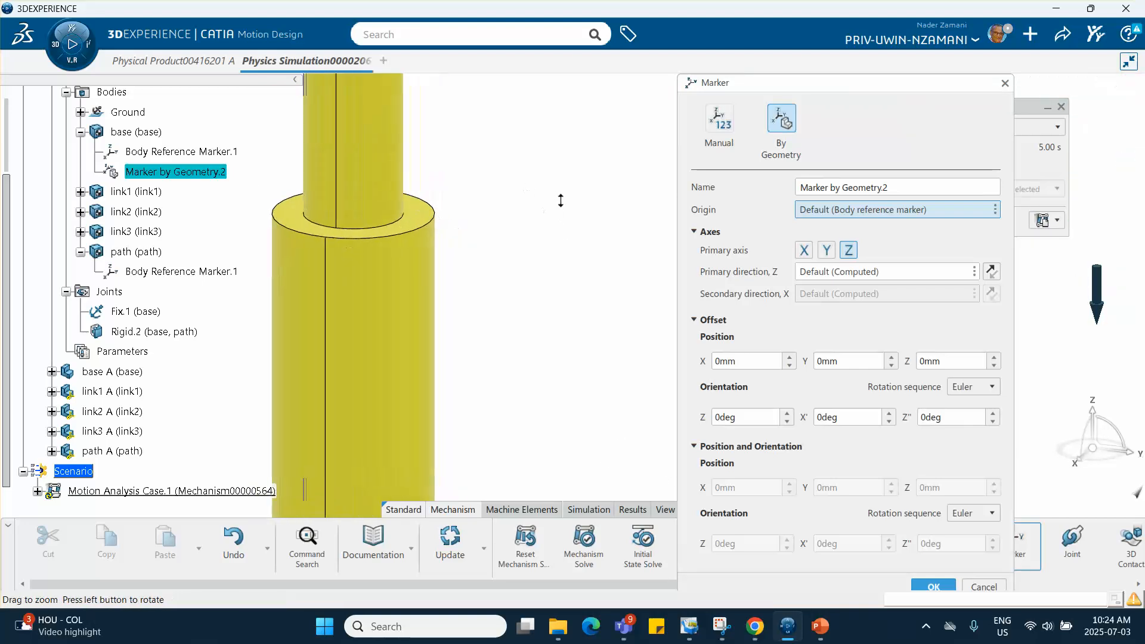
click(405, 223)
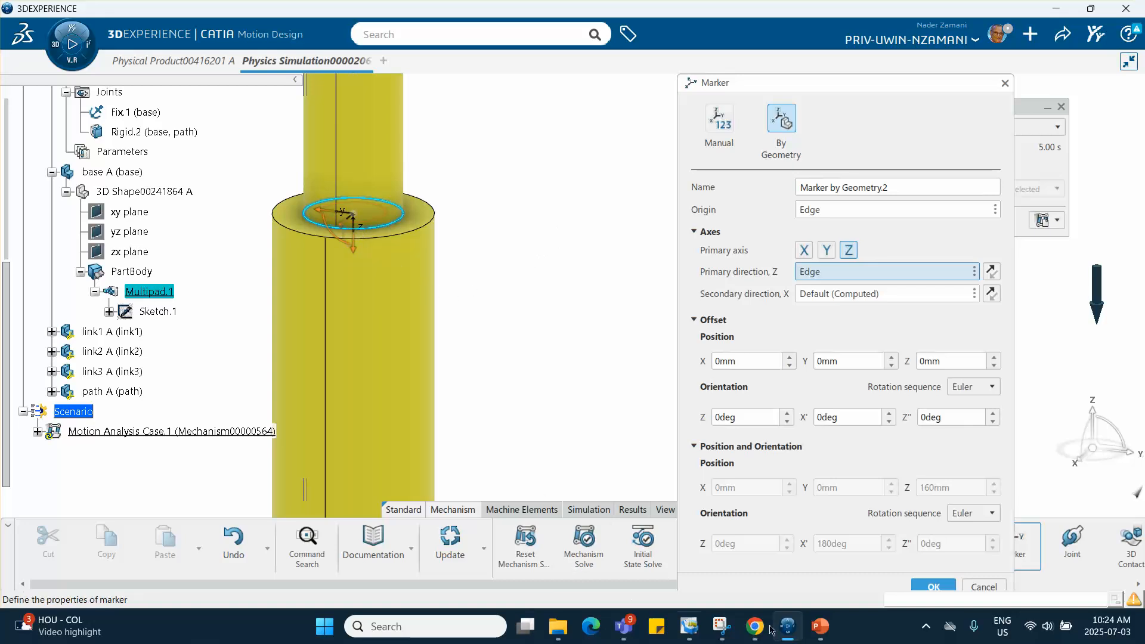
- Switch to the PowerPoint slides to review the revolute joint definition on slide 9, and return to the marker definition
click(814, 625)
scroll(121, 467, down, 3)
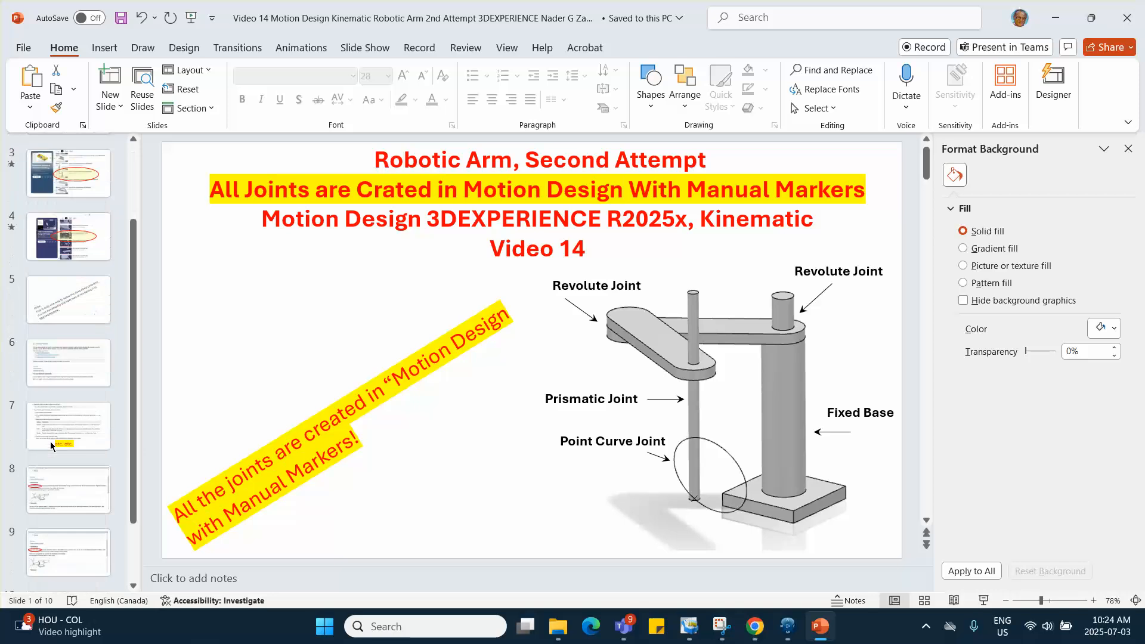
click(68, 486)
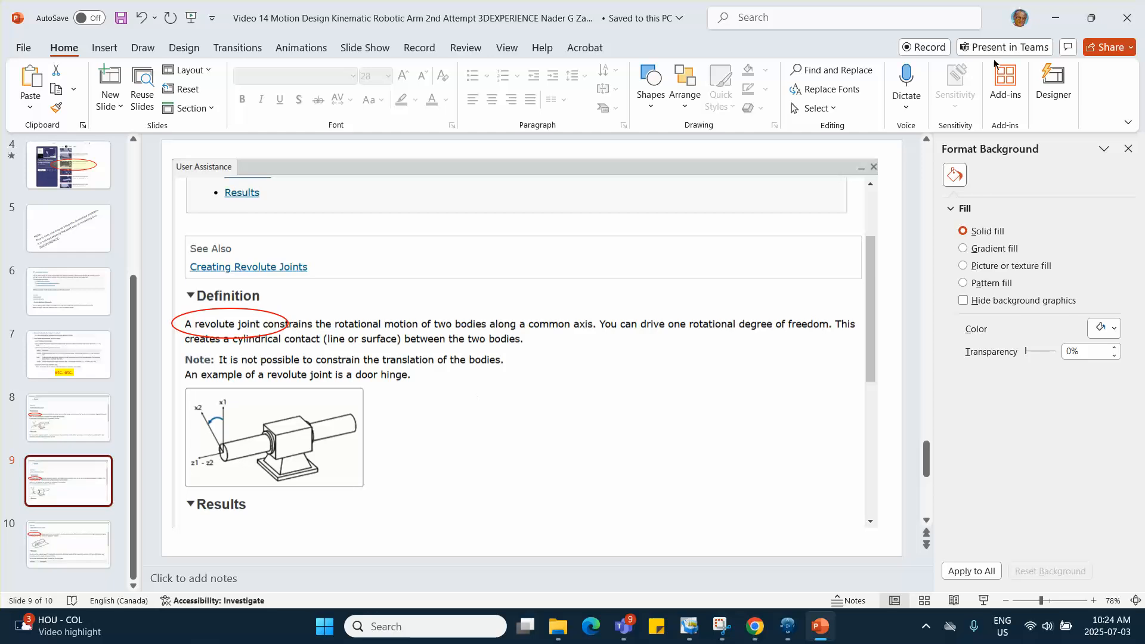
click(1055, 18)
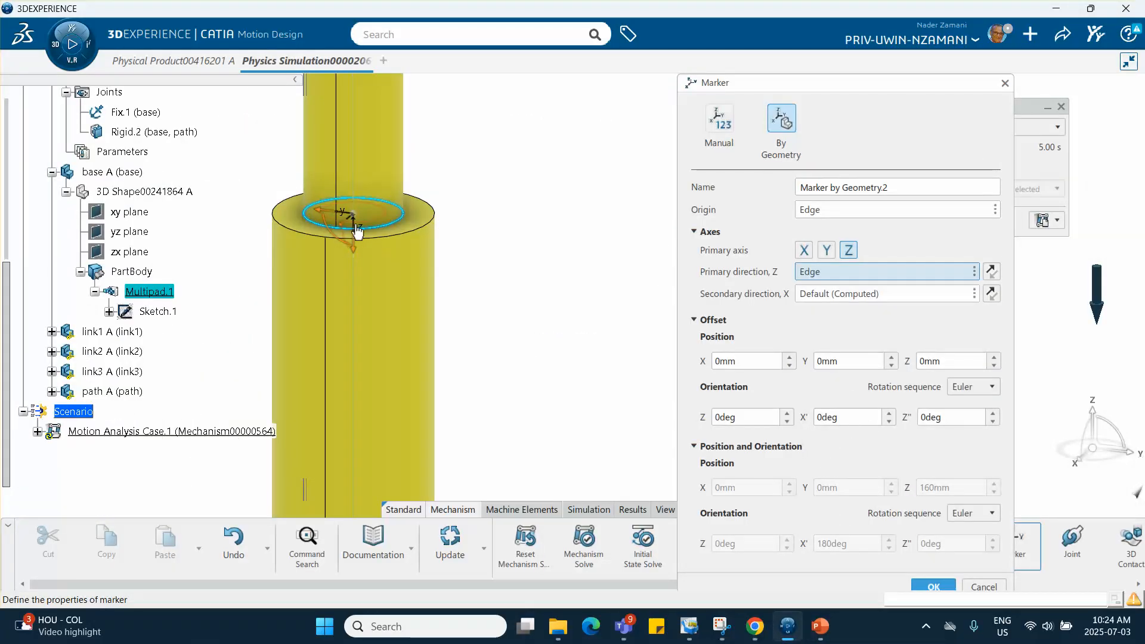
- Reverse the base marker's primary Z direction so it points upward, and accept the marker
middle_drag(512, 192, 514, 352)
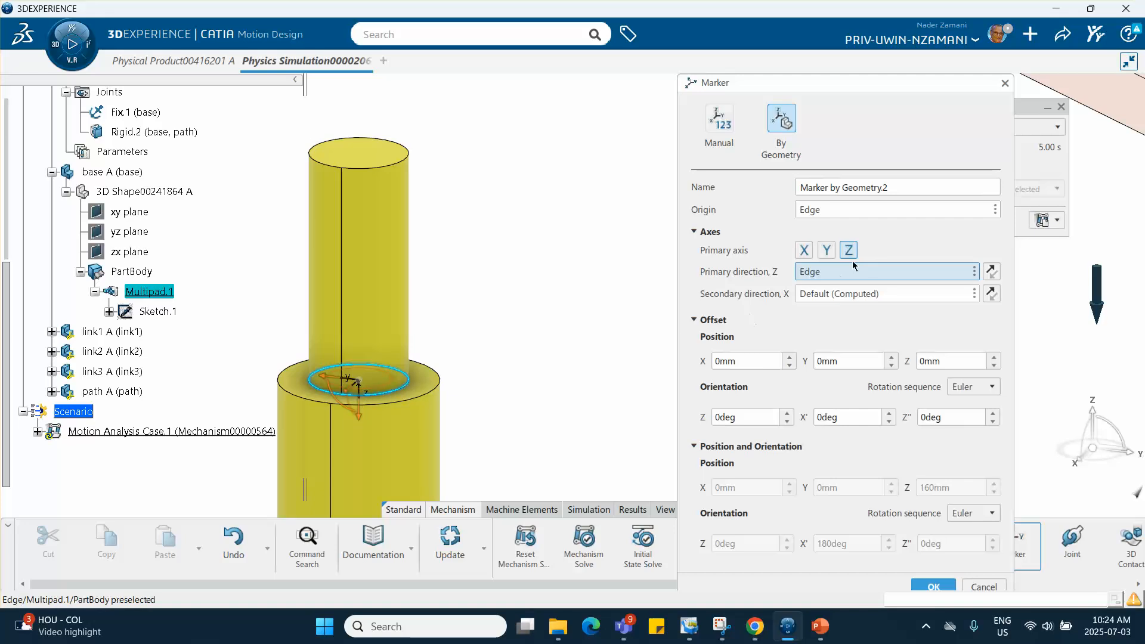
click(992, 272)
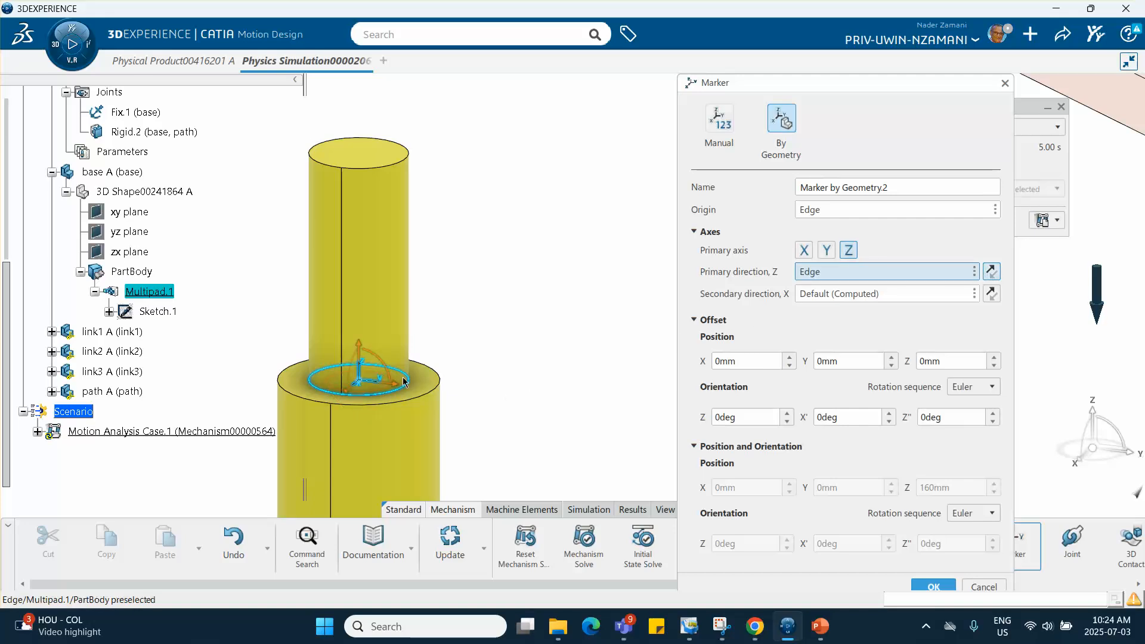
mouse_move(492, 307)
middle_down()
mouse_move(476, 248)
mouse_move(481, 284)
mouse_move(477, 276)
middle_up()
click(476, 248)
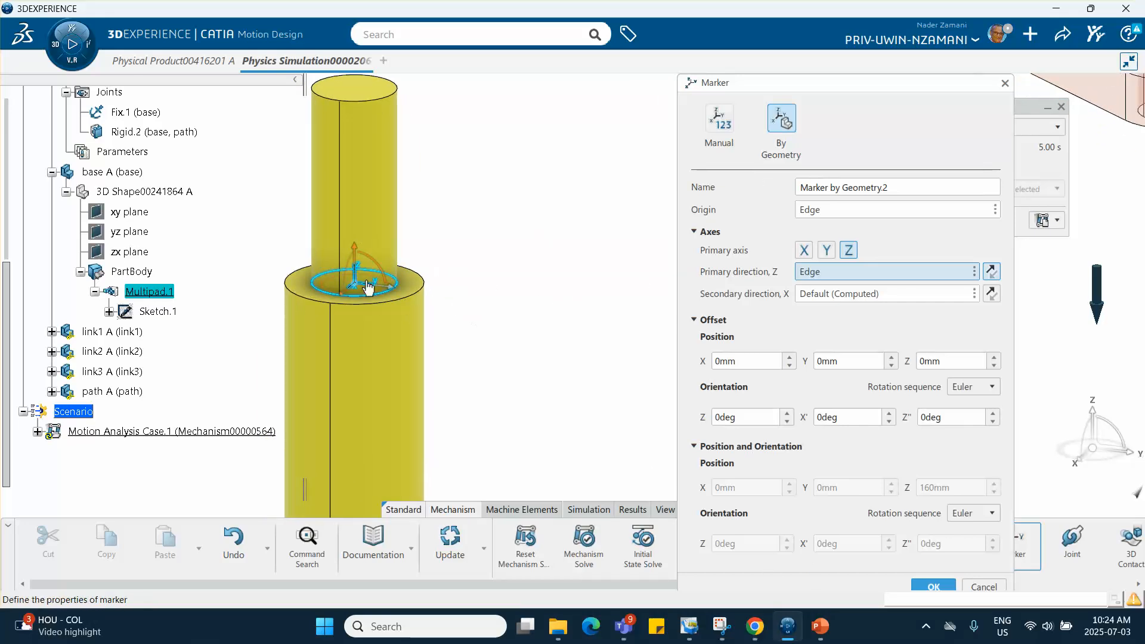
click(921, 585)
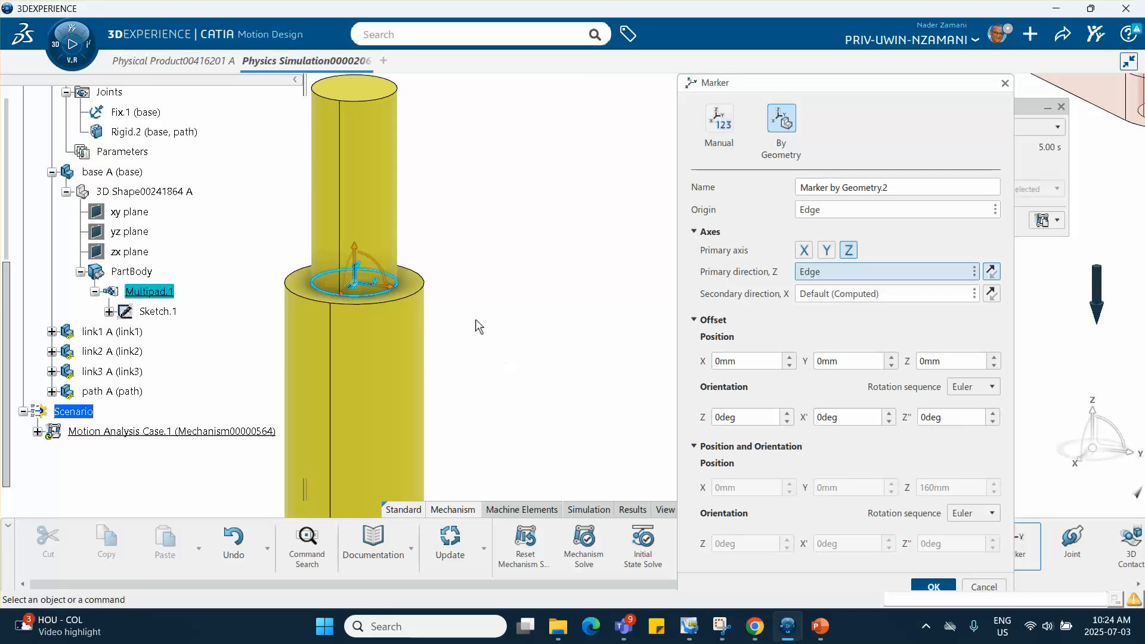
- Add a By Geometry marker to the orange link1, using the lower circular edge of the hole nearer the base as origin and Z direction
middle_drag(582, 267, 573, 379)
click(574, 319)
middle_drag(575, 299, 505, 359)
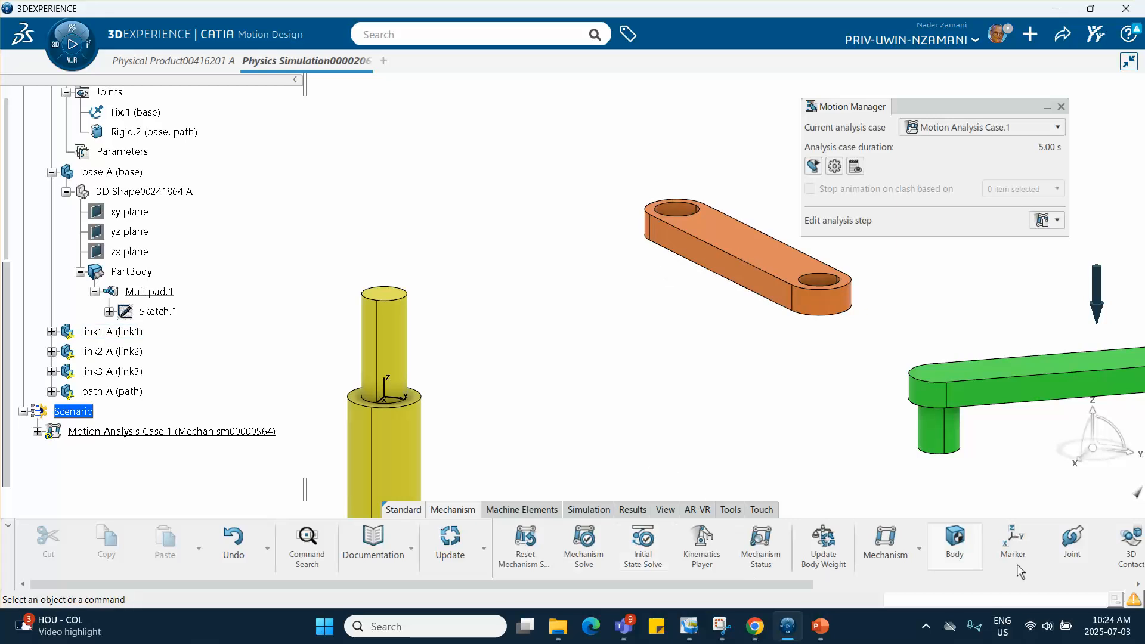
click(1013, 543)
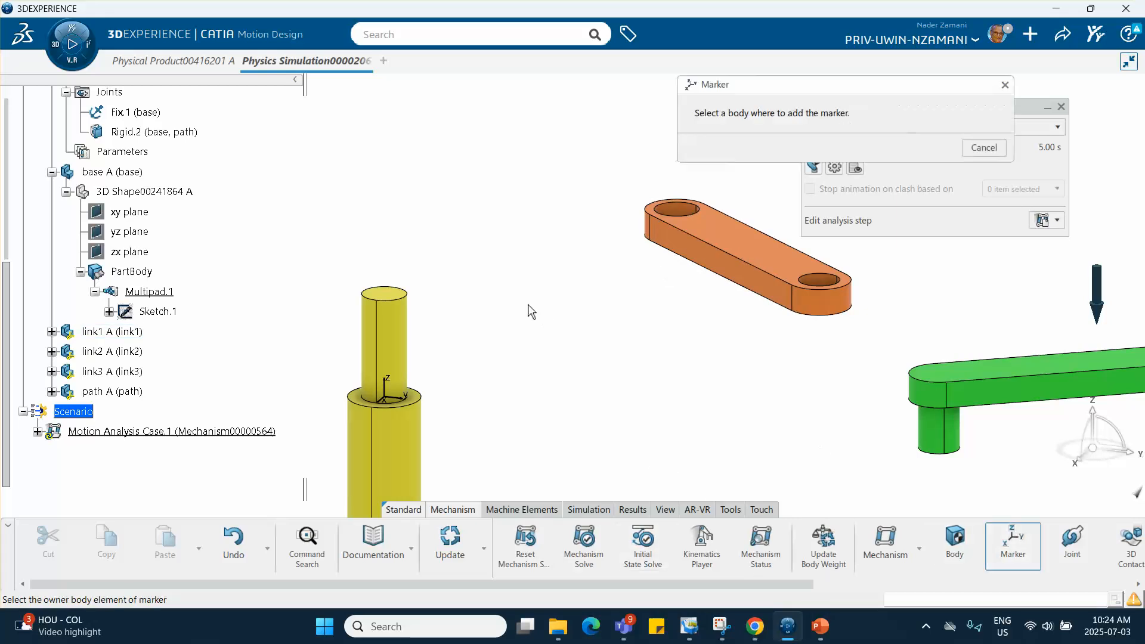
click(727, 235)
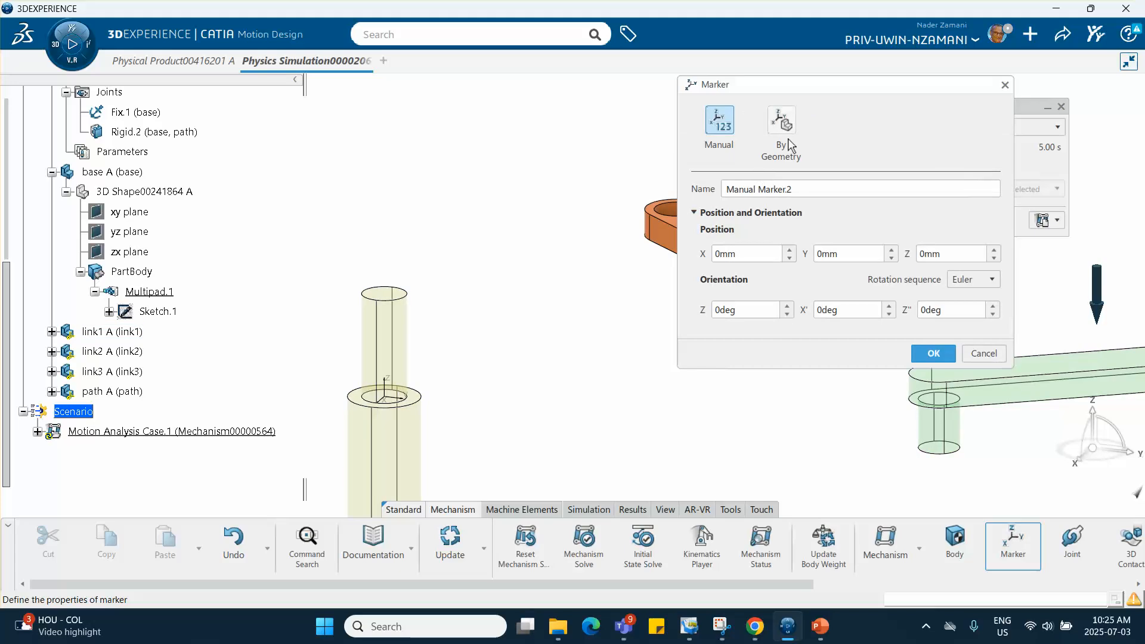
middle_drag(628, 306, 493, 109)
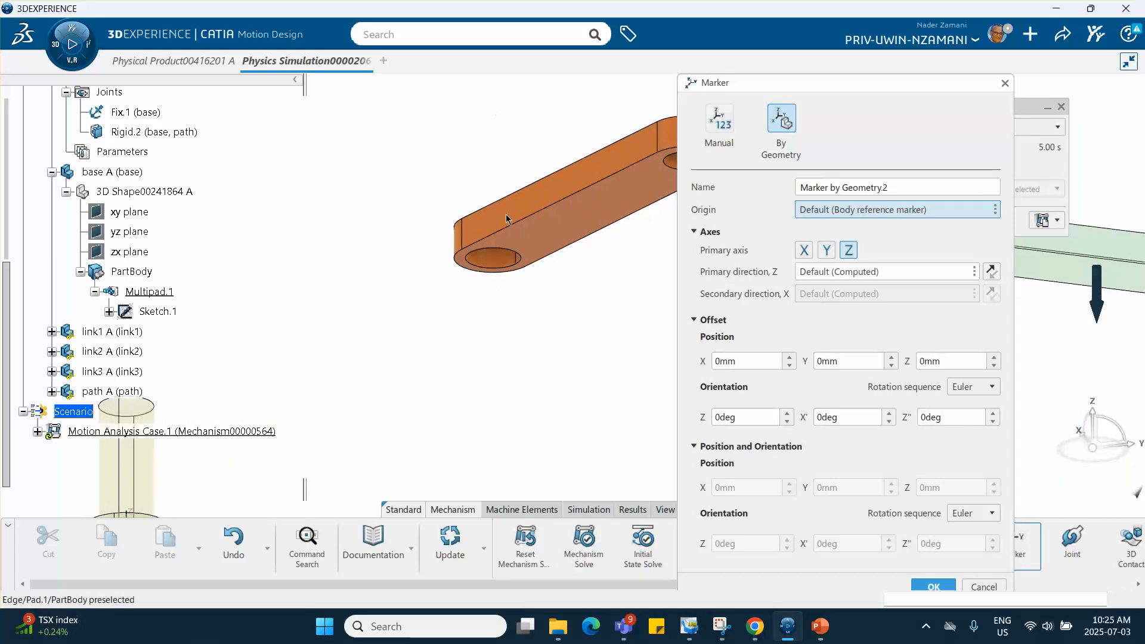
click(513, 256)
middle_drag(567, 216, 558, 371)
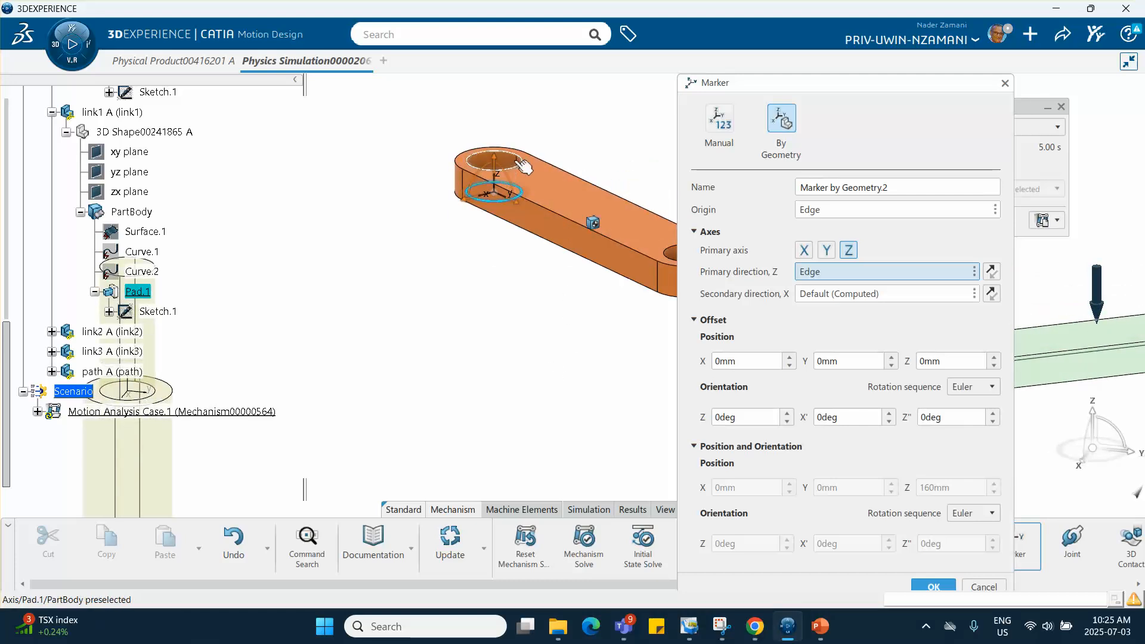
middle_drag(393, 319, 585, 227)
mouse_move(497, 290)
middle_down()
mouse_move(371, 294)
mouse_move(394, 344)
mouse_move(427, 254)
mouse_move(436, 326)
middle_up()
click(932, 590)
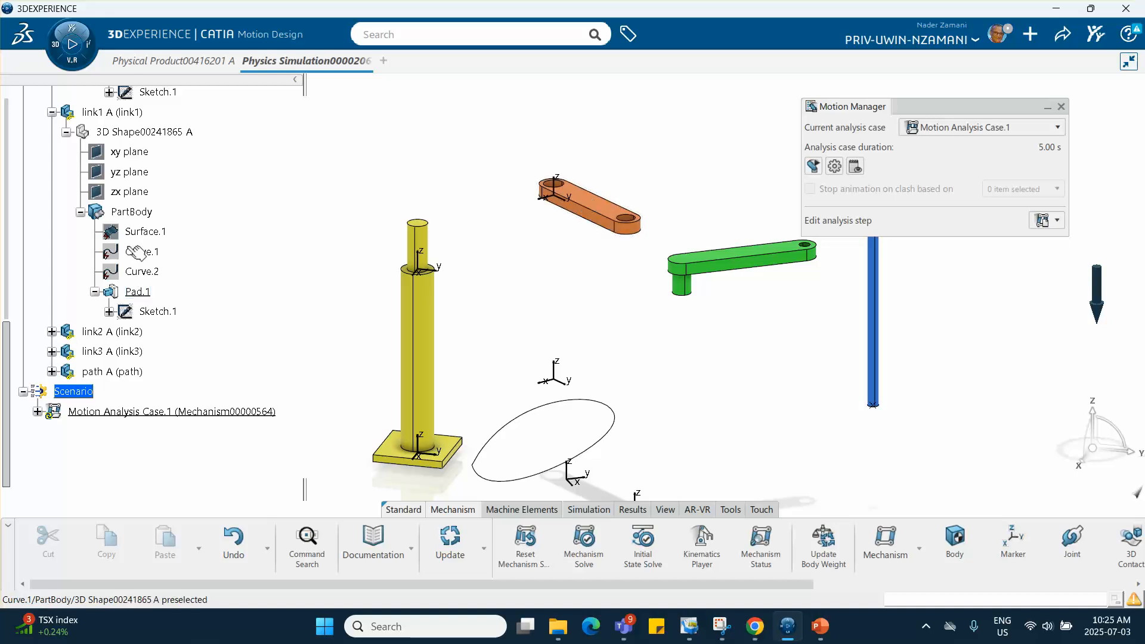
- Collapse link1's 3D shape in the tree and review the markers listed under the base and link1 bodies
click(66, 132)
scroll(124, 176, up, 2)
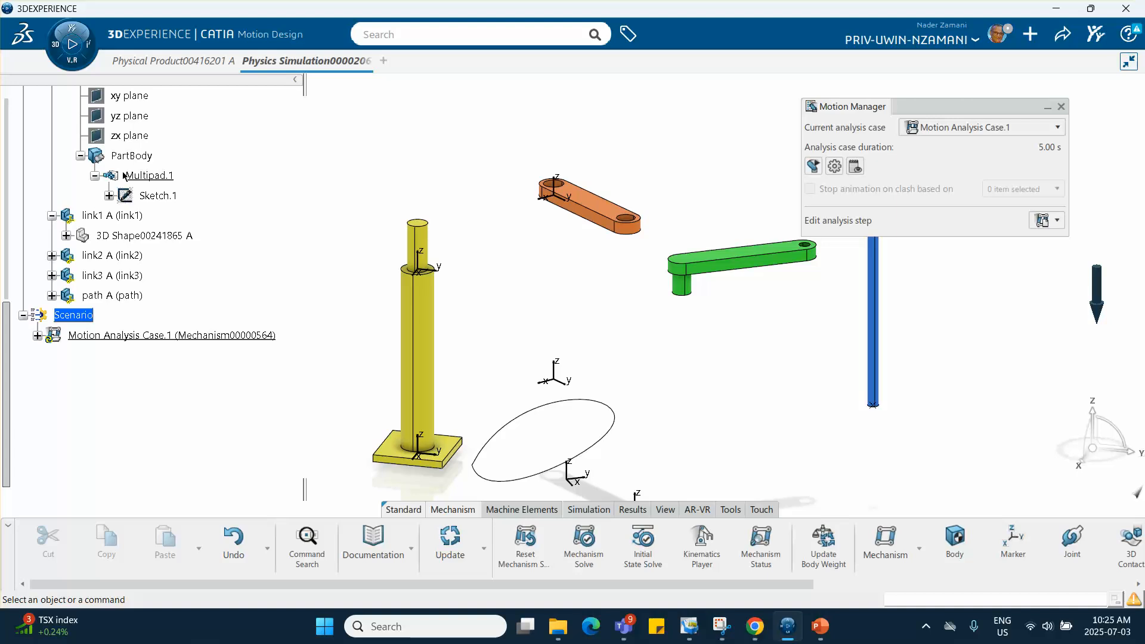
scroll(124, 176, up, 3)
scroll(111, 140, up, 2)
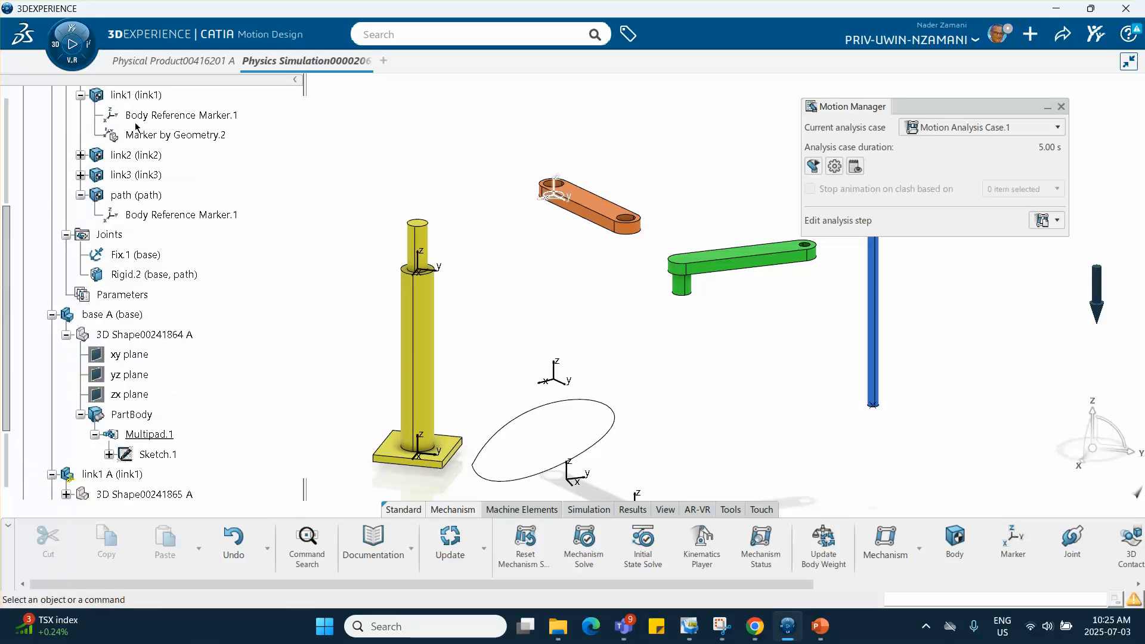
scroll(131, 133, up, 2)
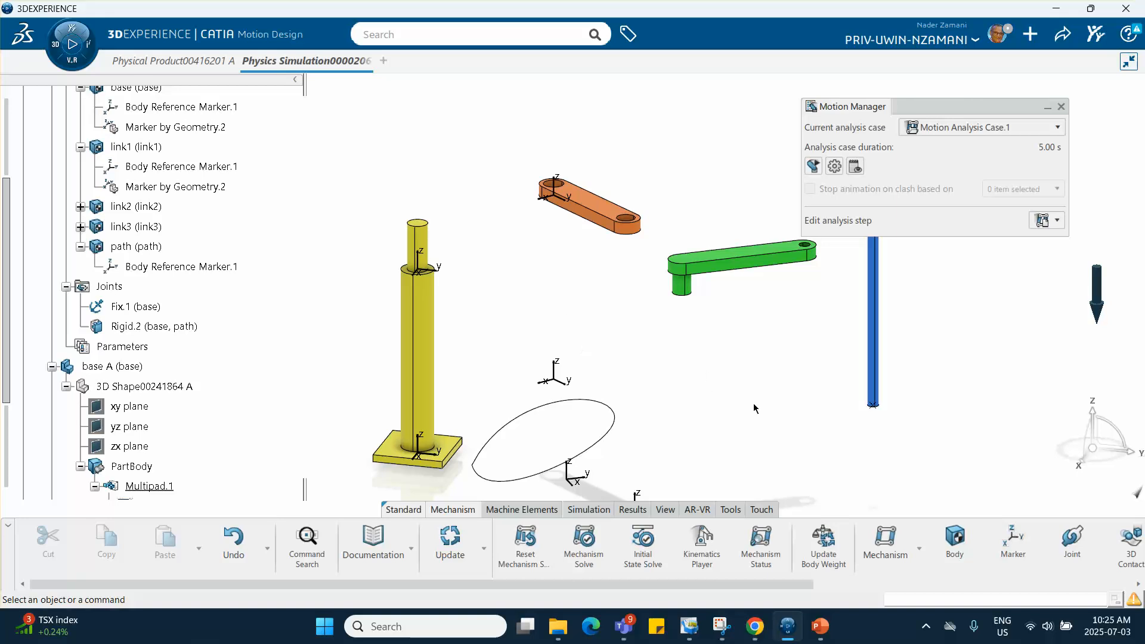
- Create a Revolute joint between the base's geometry marker at the pin shoulder and link1's geometry marker at its near hole
click(1072, 543)
click(895, 290)
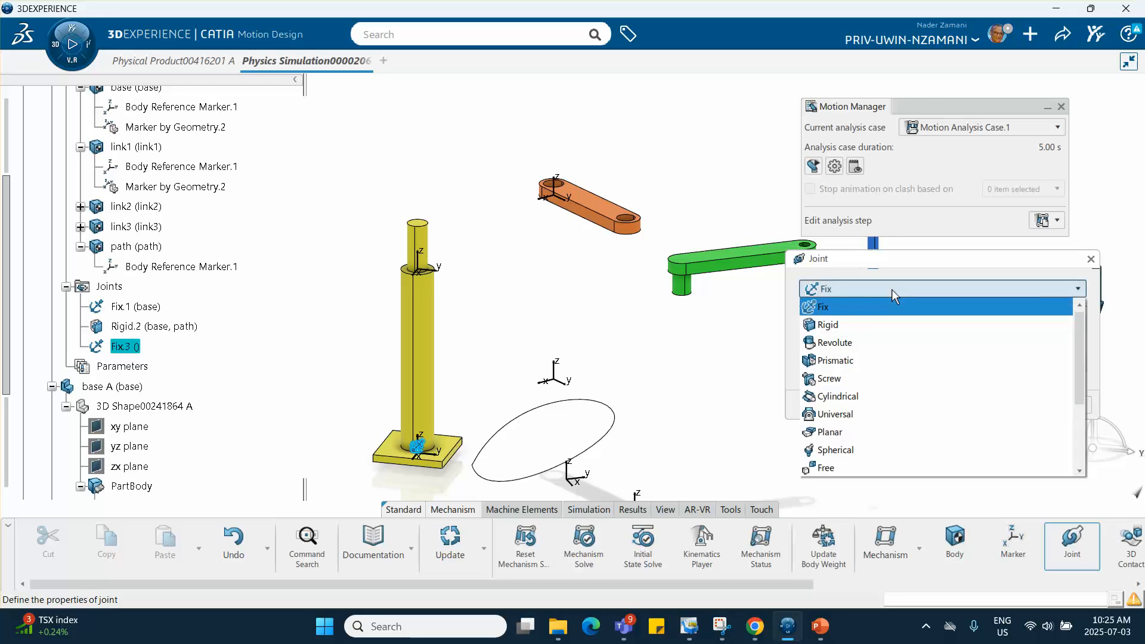
click(840, 342)
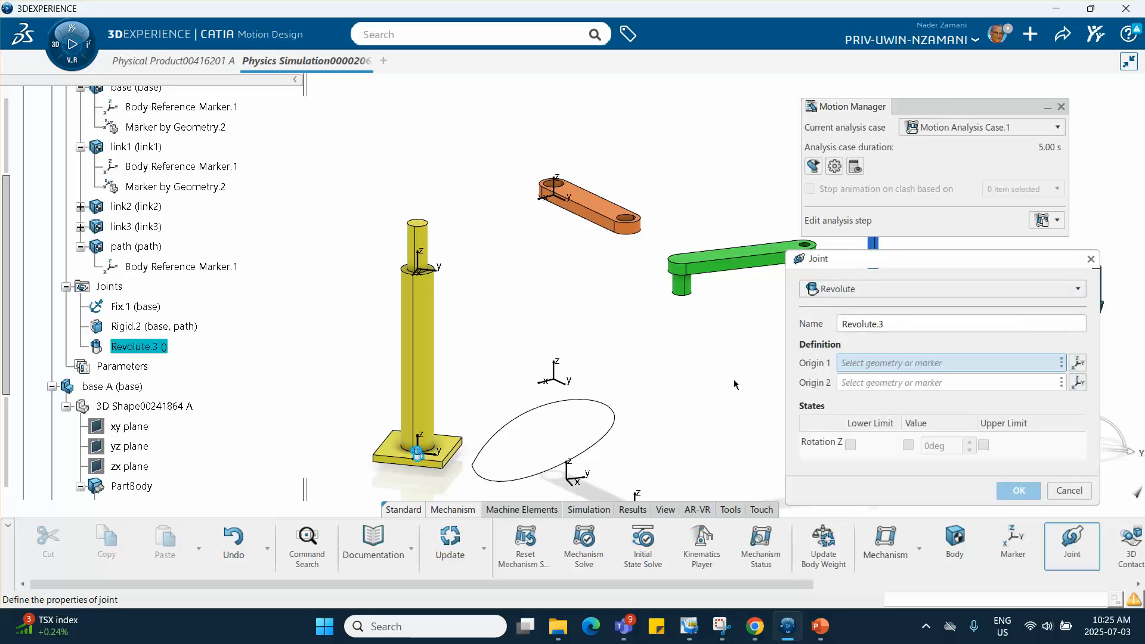
drag(876, 260, 785, 144)
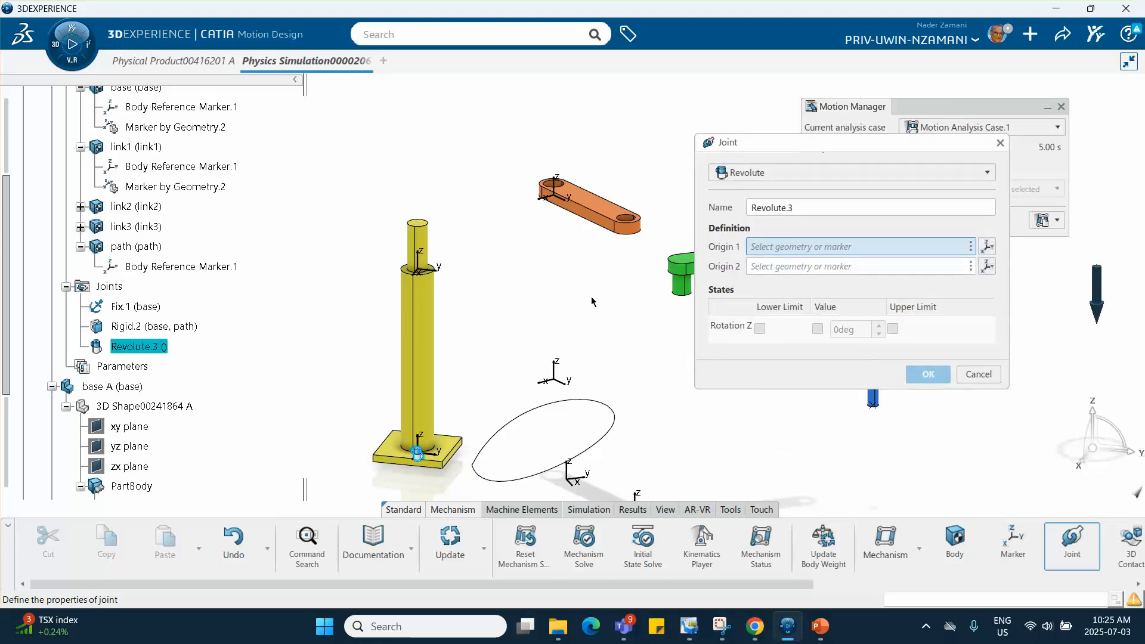
click(420, 260)
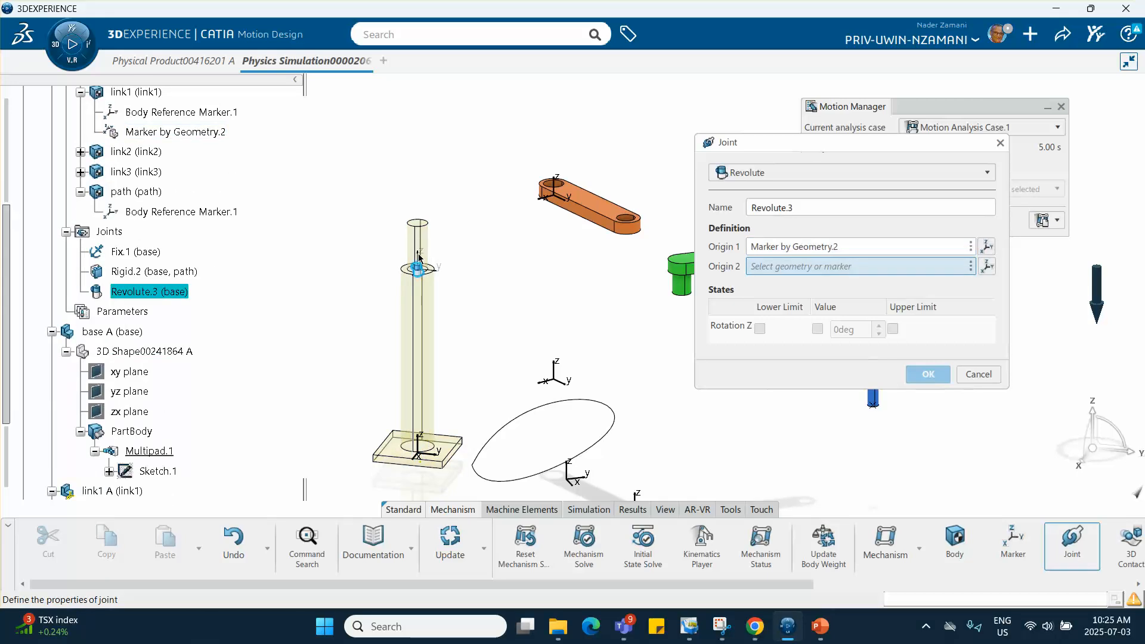
click(539, 195)
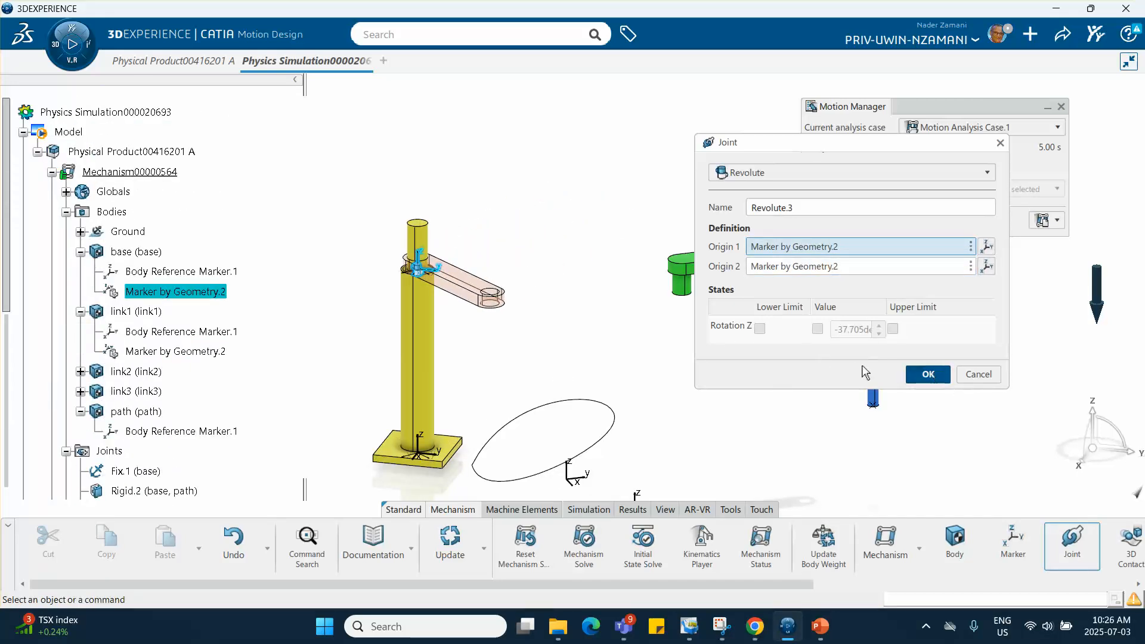
click(929, 374)
- Add a By Geometry marker to link1, using the upper circular edge of its free-end hole as origin and Z direction
middle_drag(554, 334, 499, 313)
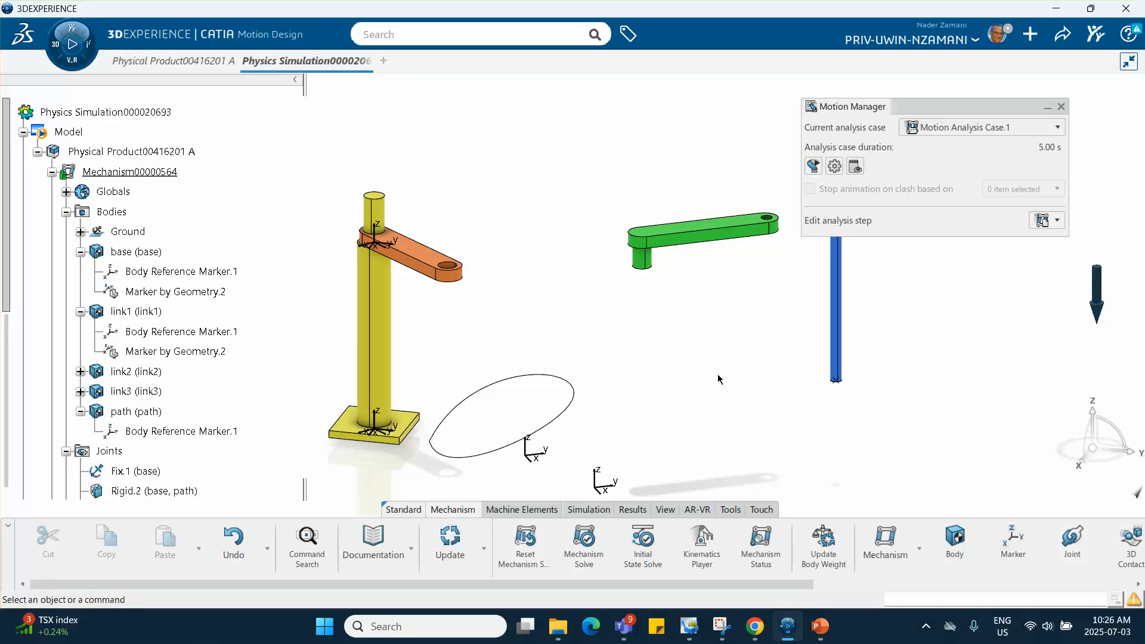
click(1014, 540)
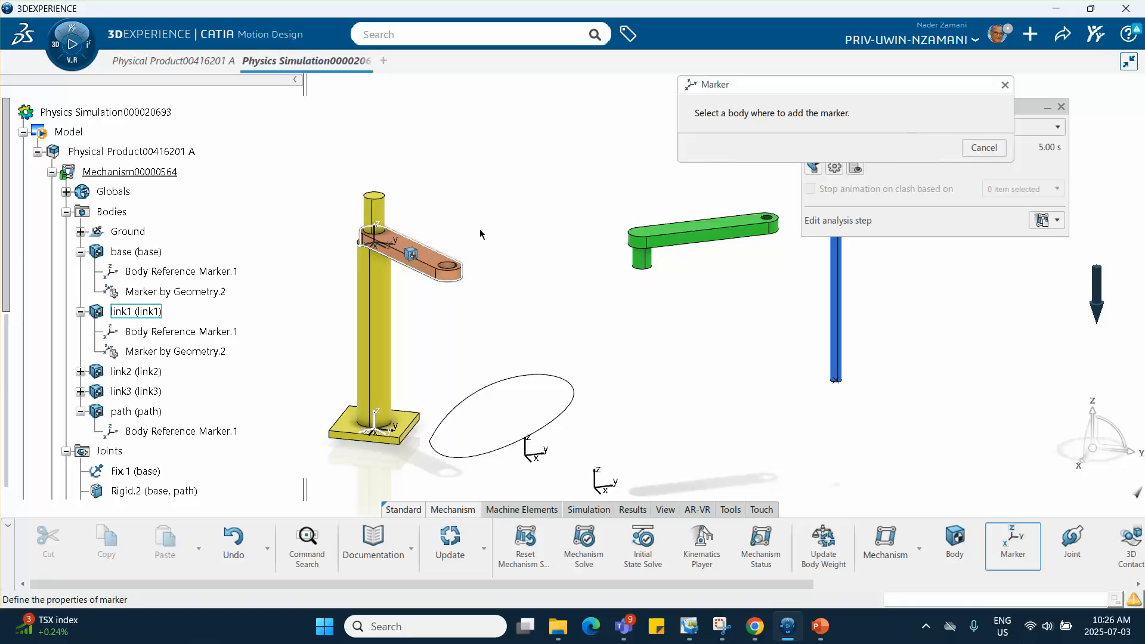
click(429, 254)
middle_drag(517, 243, 524, 192)
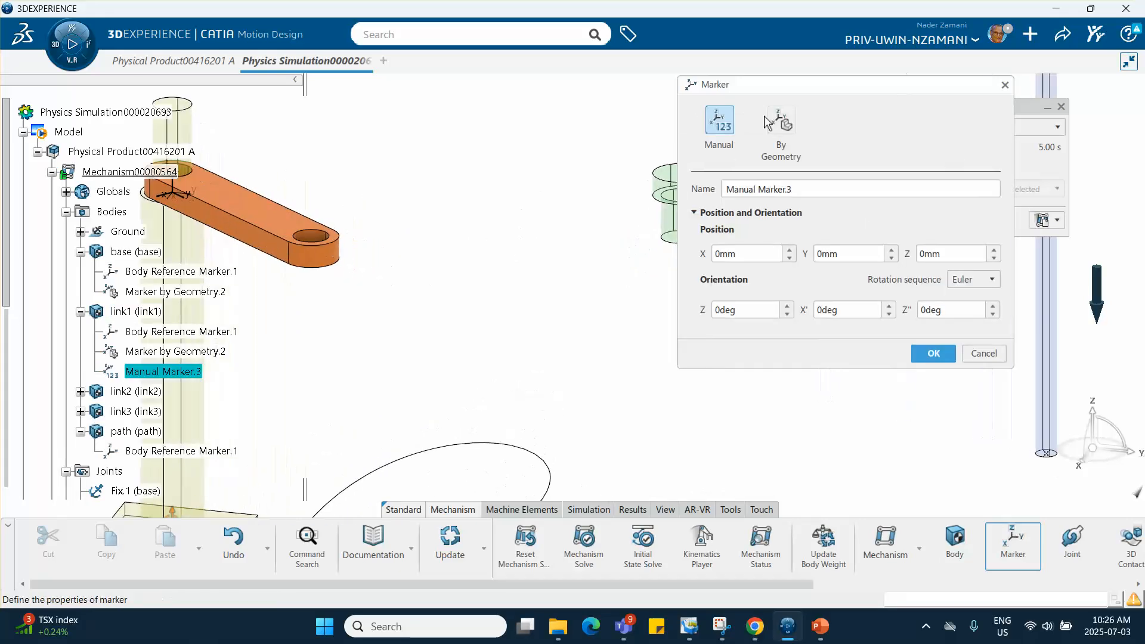
click(785, 122)
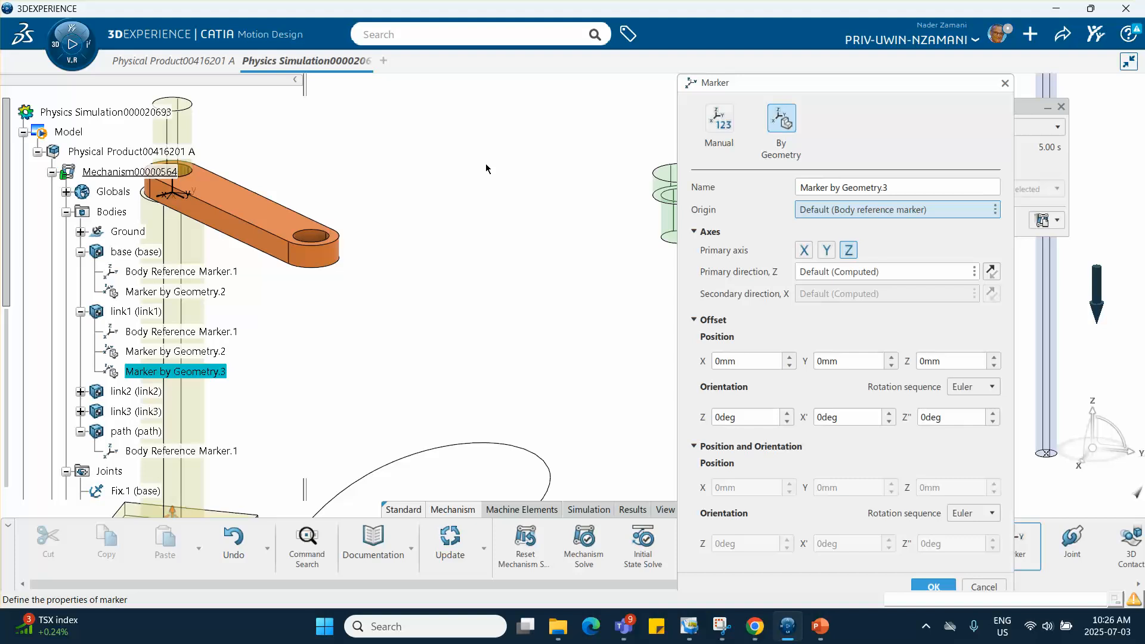
click(310, 236)
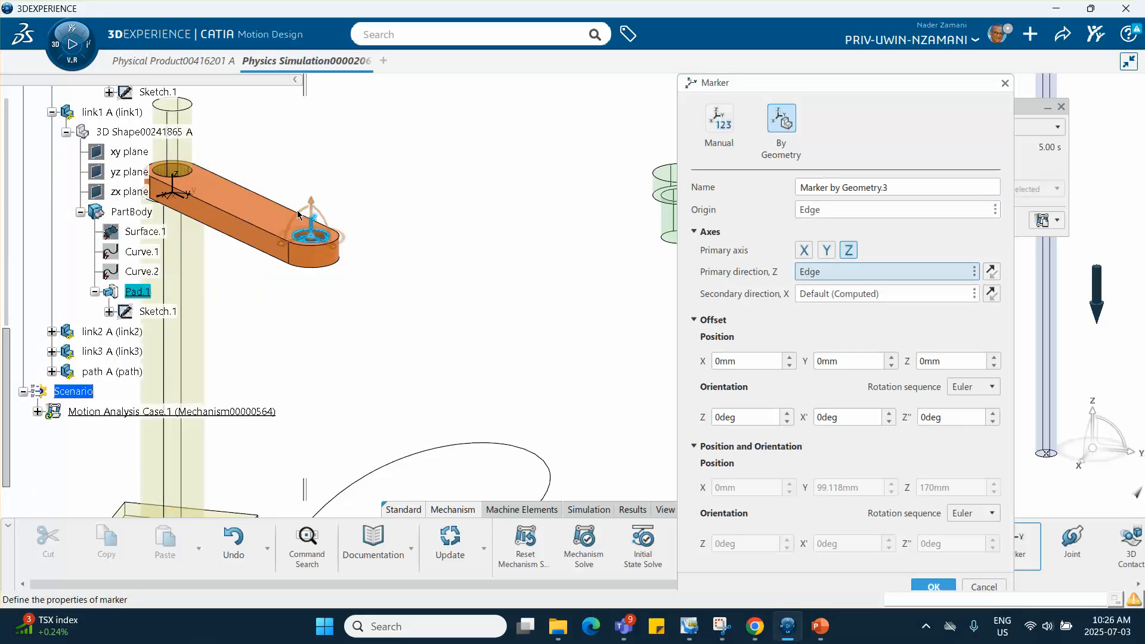
click(932, 586)
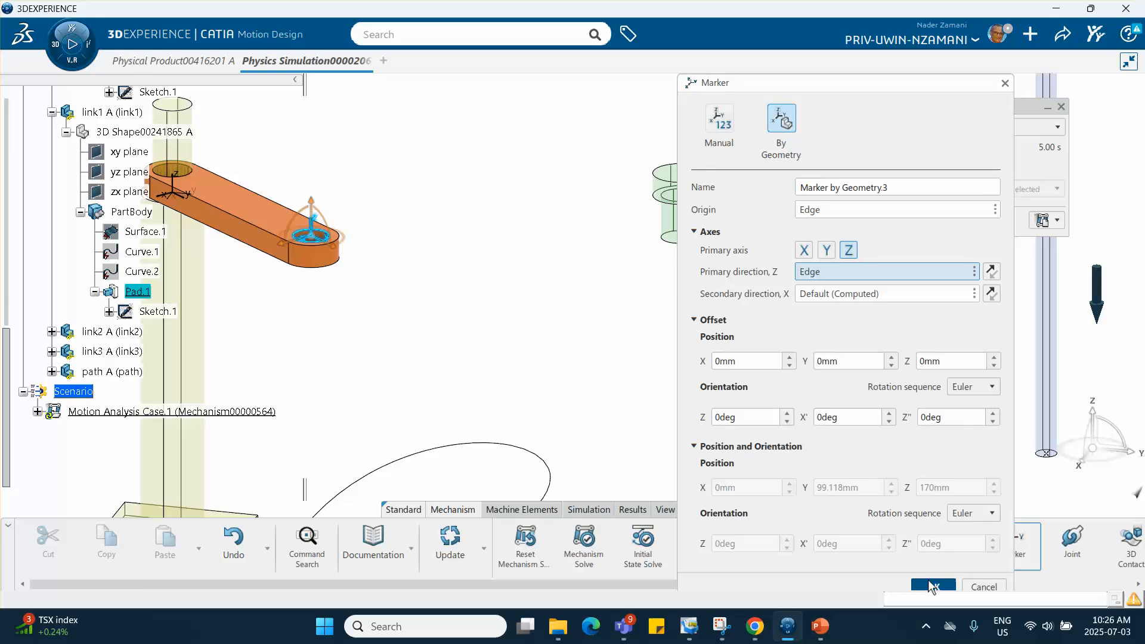
- Add a By Geometry marker to the green link2, with origin and Z direction from the circular edge where its pin meets the arm
middle_drag(653, 325, 586, 371)
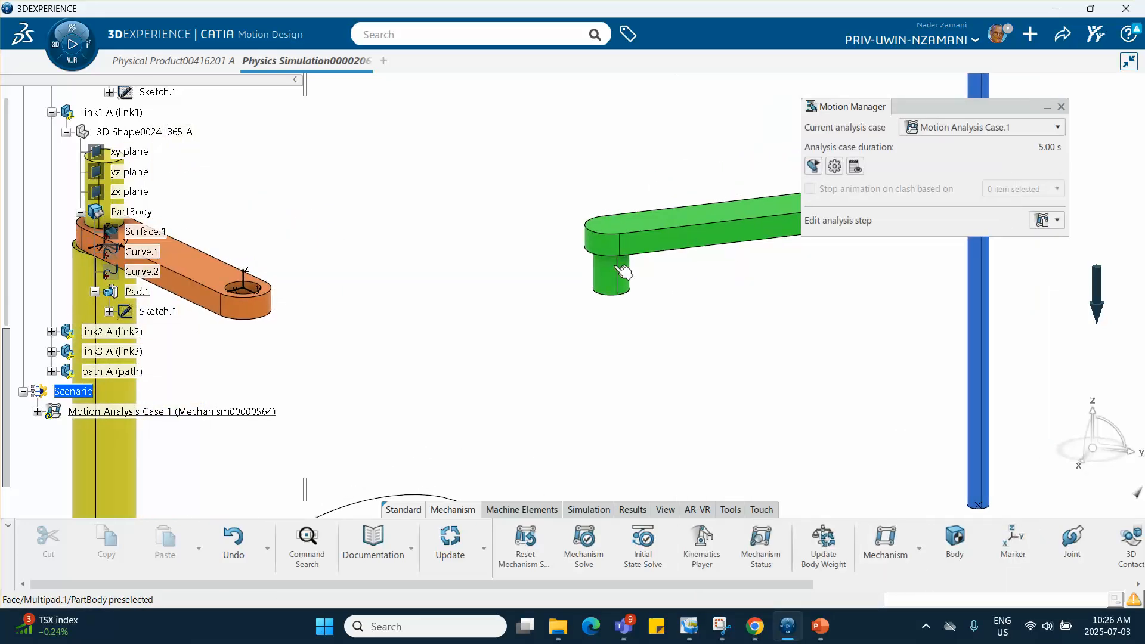
click(1014, 537)
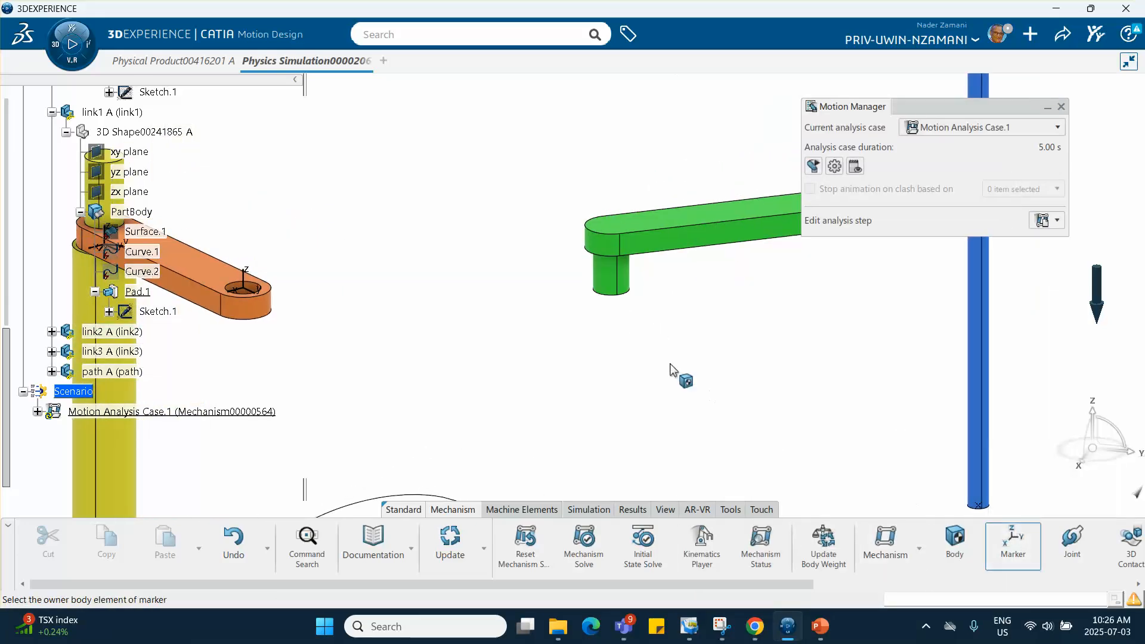
click(708, 227)
mouse_move(633, 323)
middle_down()
mouse_move(580, 396)
mouse_move(575, 189)
mouse_move(567, 316)
mouse_move(551, 213)
middle_up()
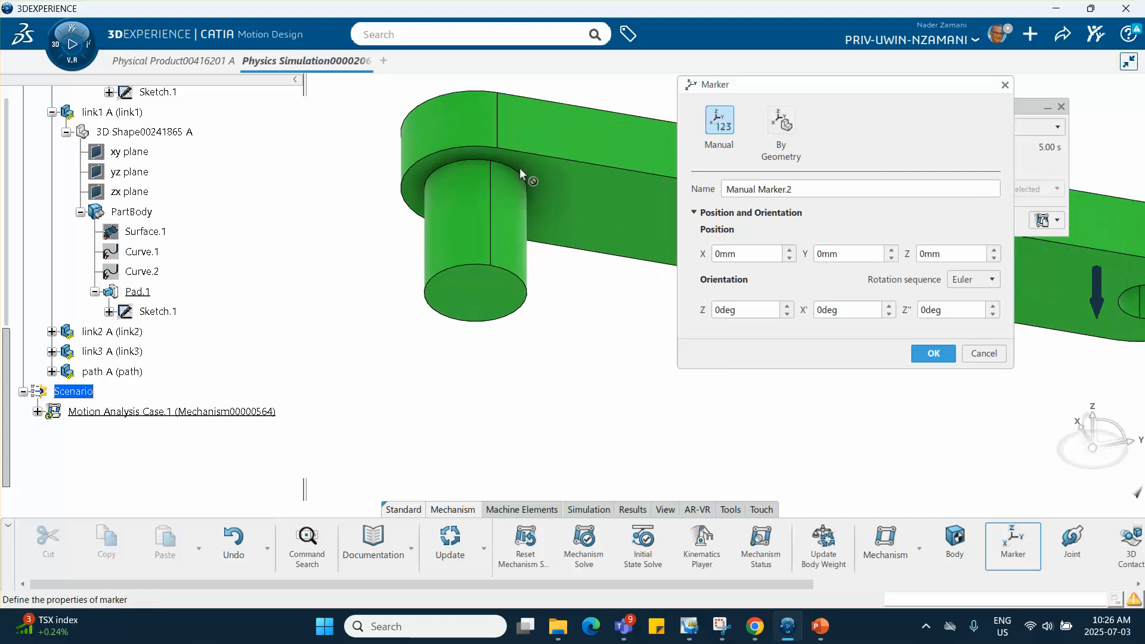
click(766, 153)
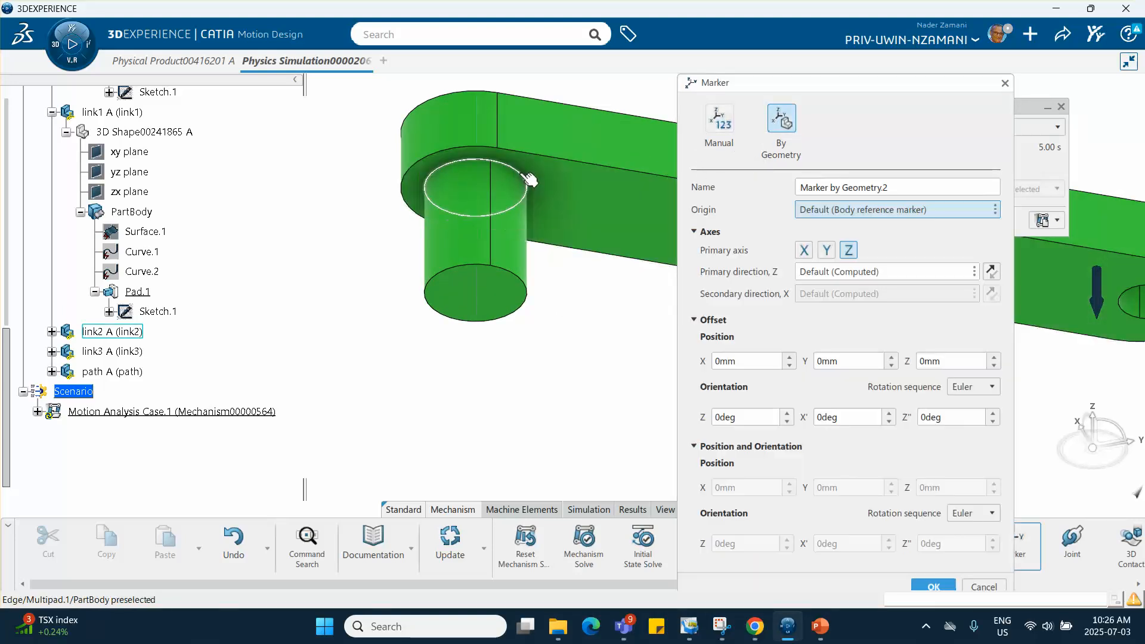
click(525, 199)
middle_drag(557, 222, 568, 275)
middle_drag(531, 144, 584, 326)
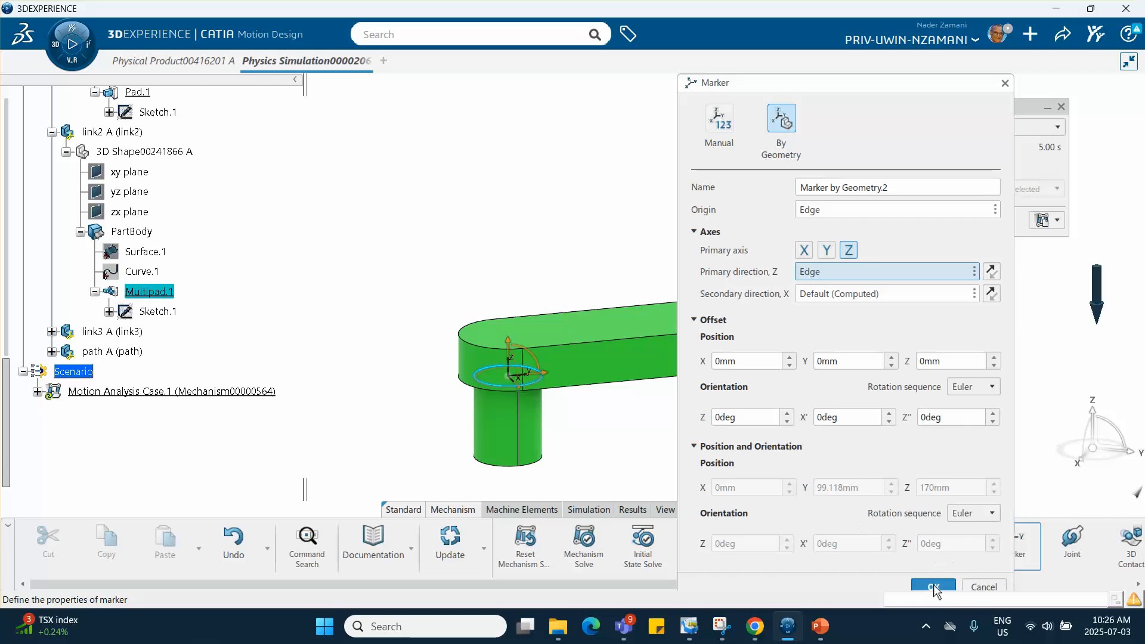
click(932, 585)
- Create a Revolute joint between link1's marker at the free-end hole and link2's marker at the pin
mouse_move(496, 408)
middle_down()
mouse_move(583, 298)
mouse_move(459, 305)
mouse_move(525, 281)
middle_up()
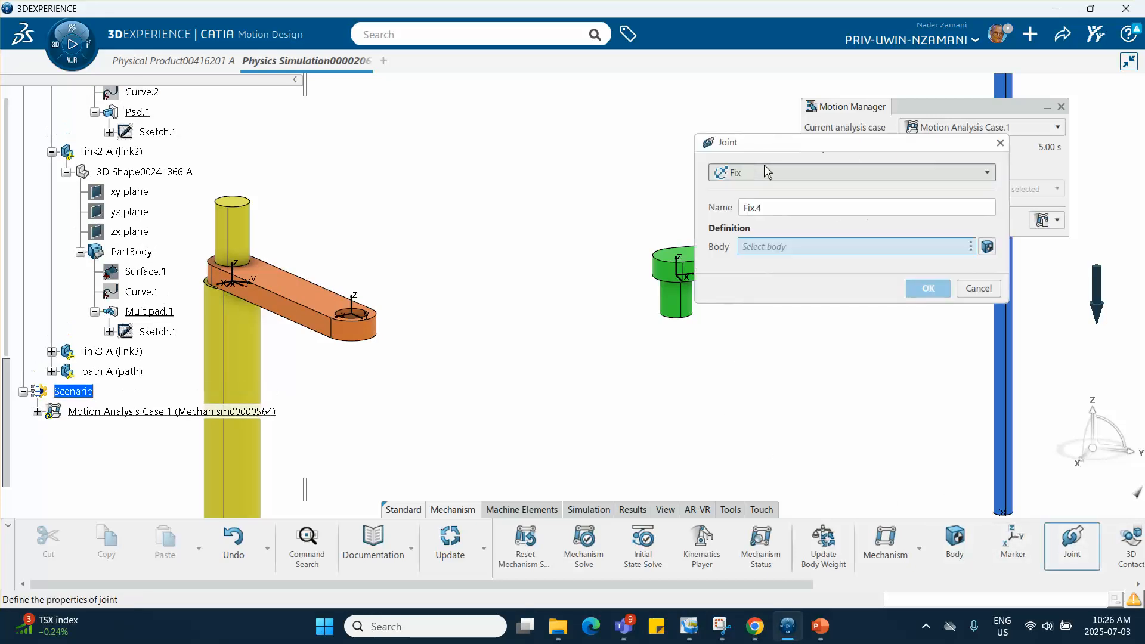
click(763, 169)
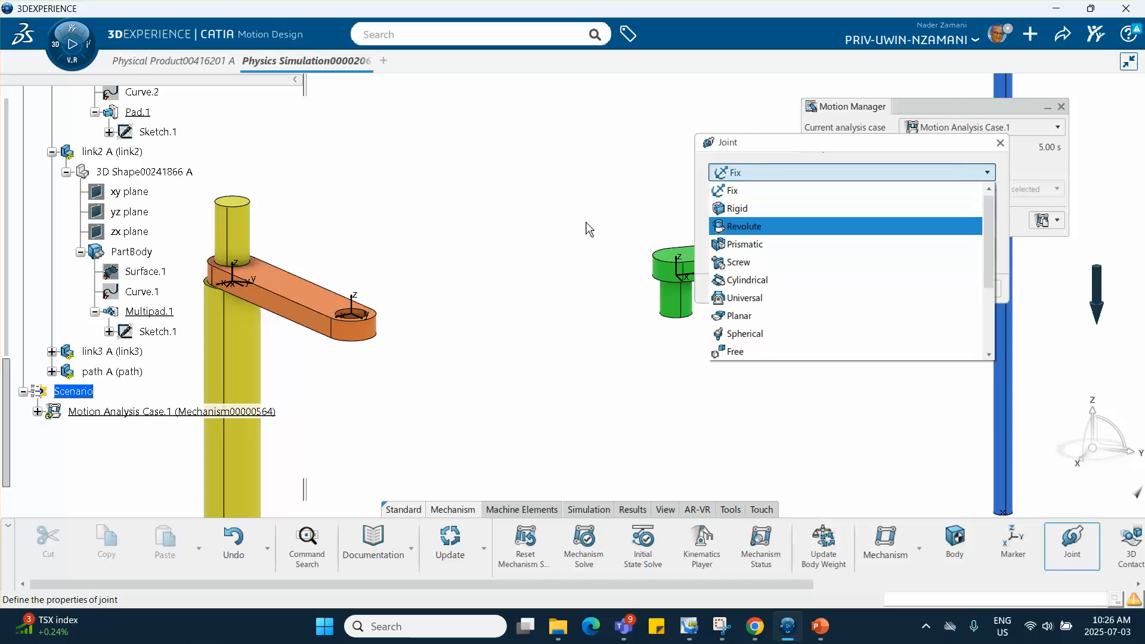
key(Return)
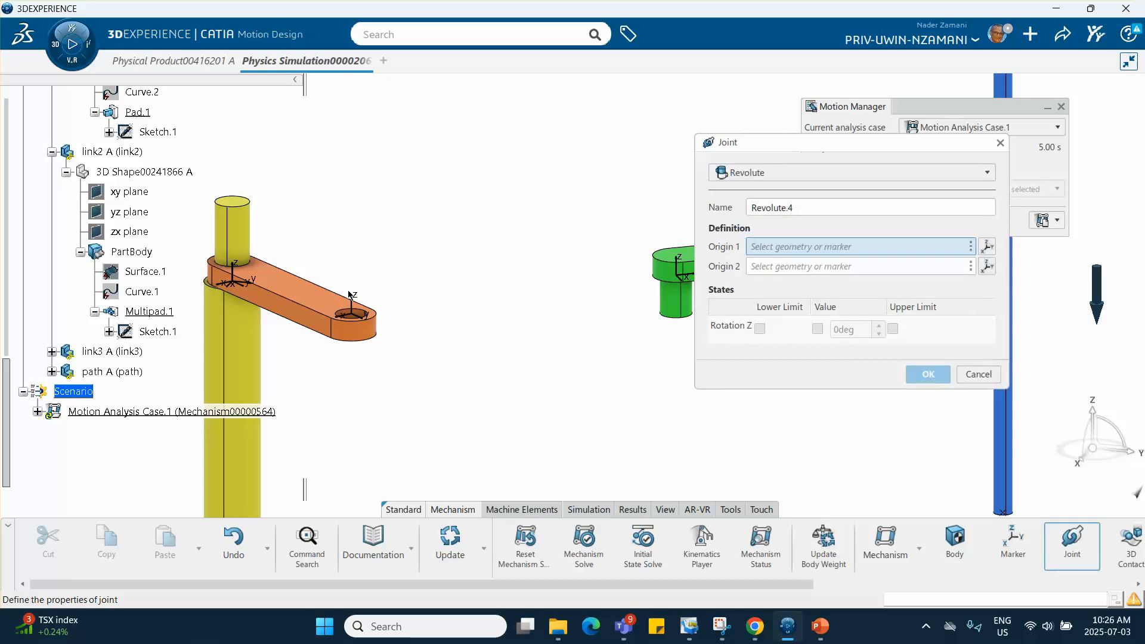
click(351, 297)
click(681, 272)
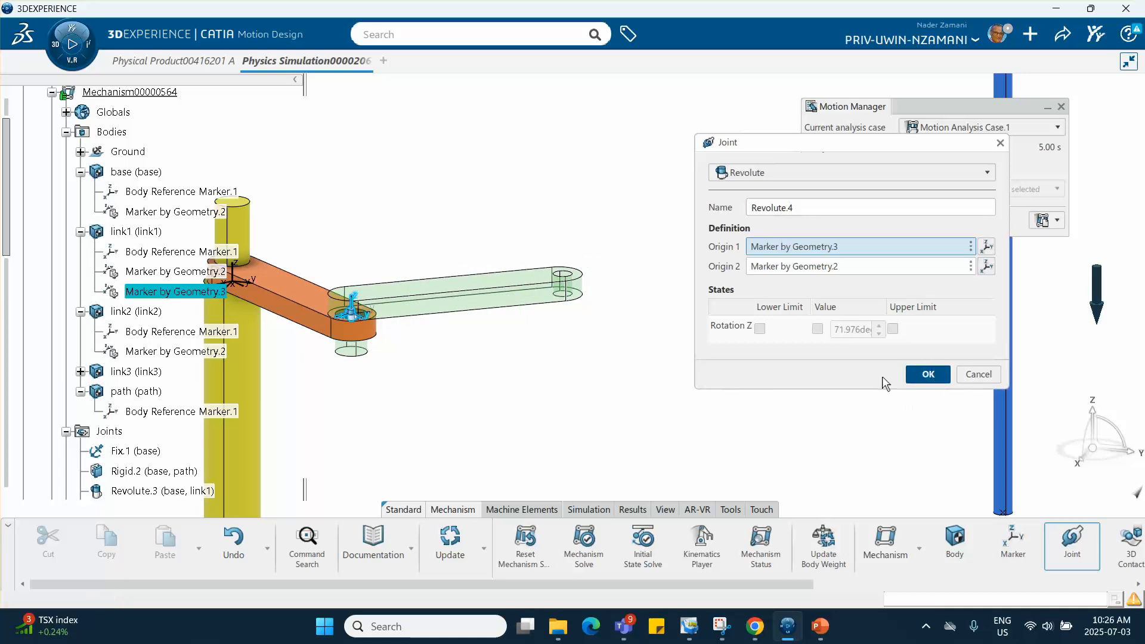
click(929, 374)
- Add a By Geometry marker to link2, using the upper circular edge of its free-end hole as origin and Z direction
middle_drag(606, 317, 561, 268)
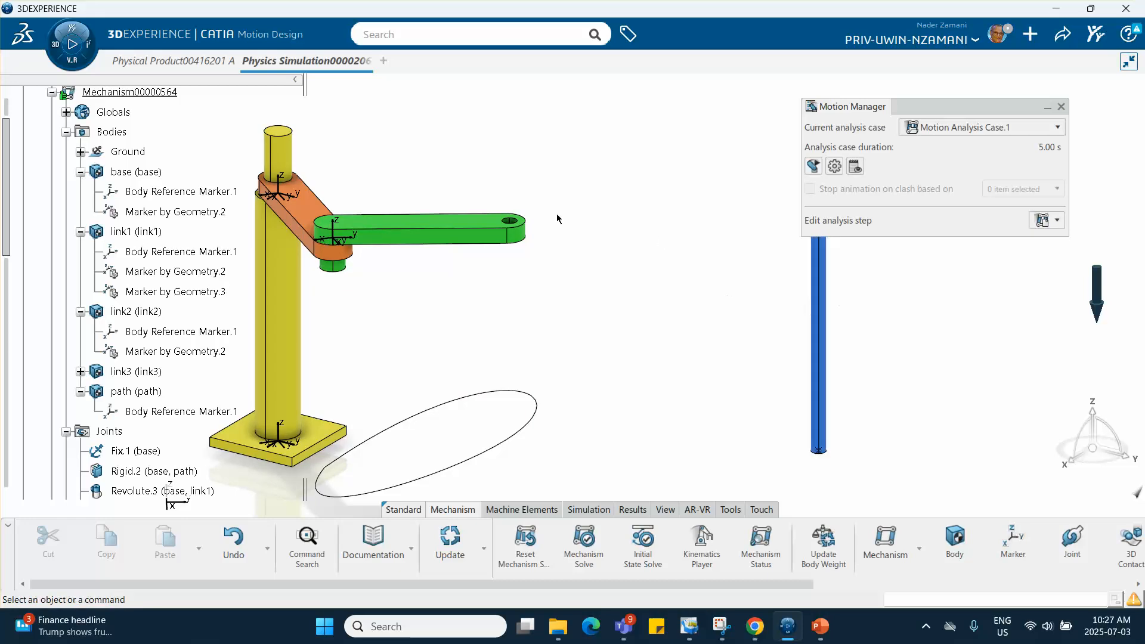
click(1014, 542)
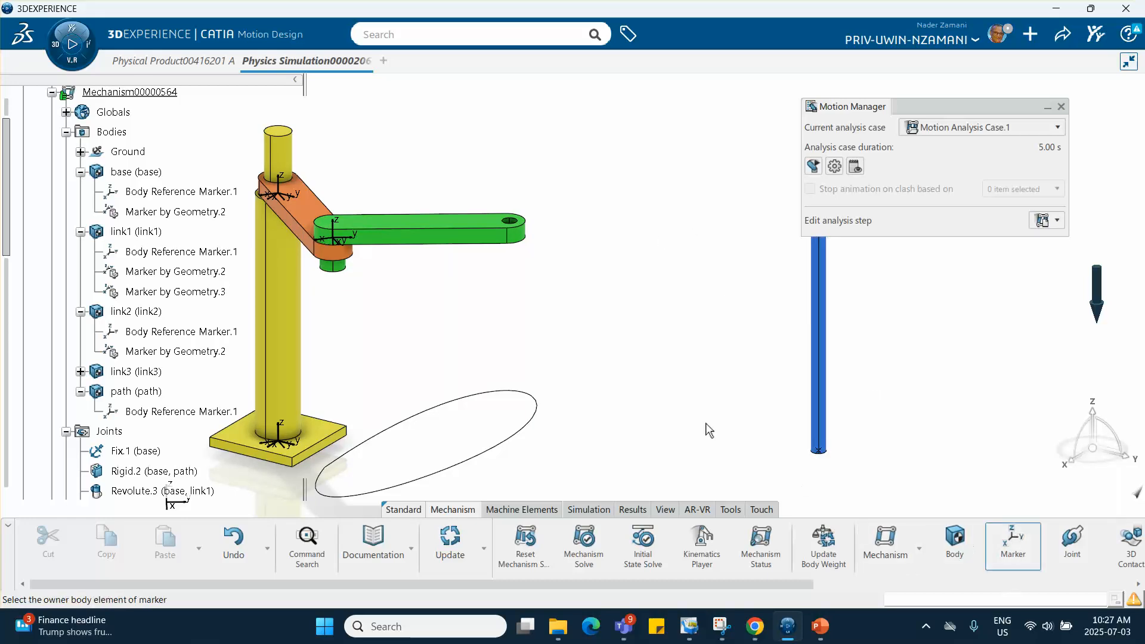
click(451, 226)
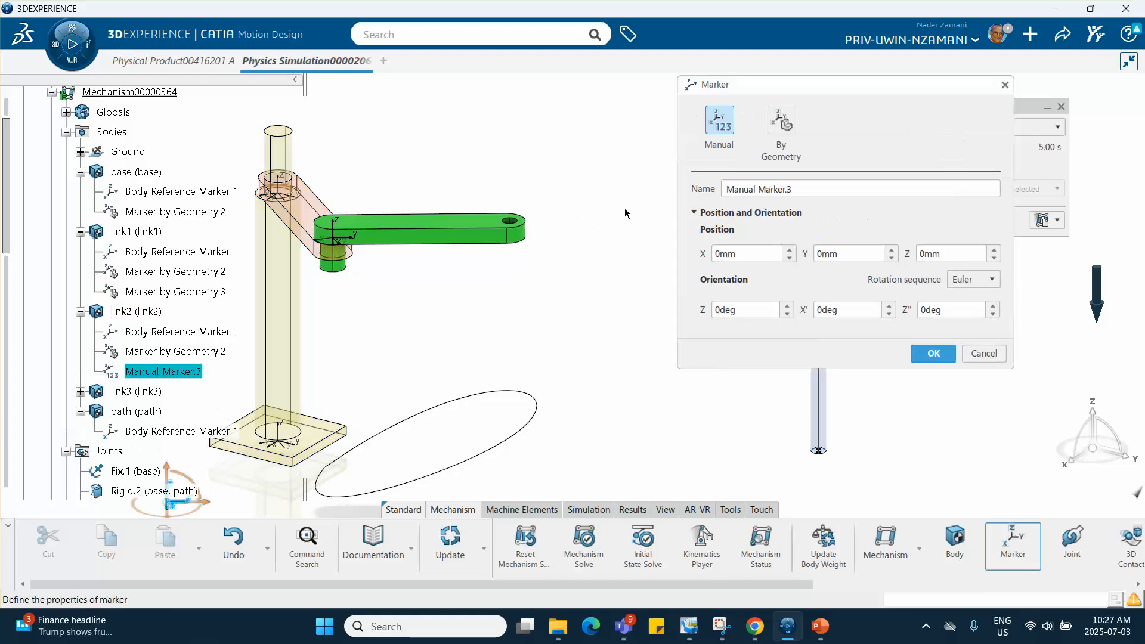
middle_drag(557, 253, 557, 202)
middle_drag(504, 230, 526, 385)
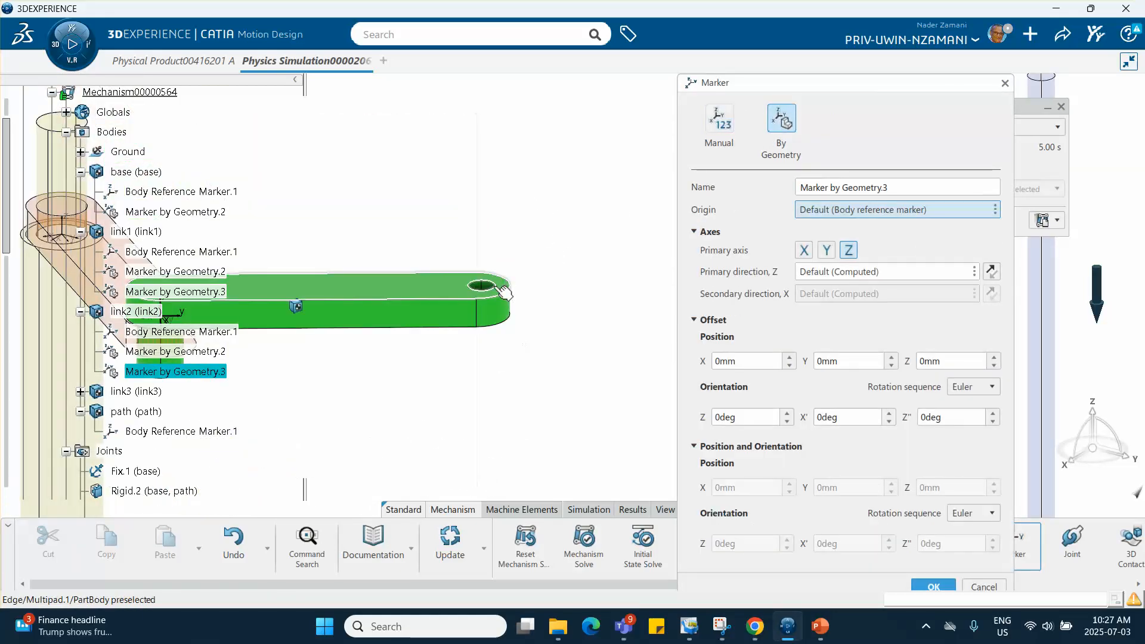
click(499, 291)
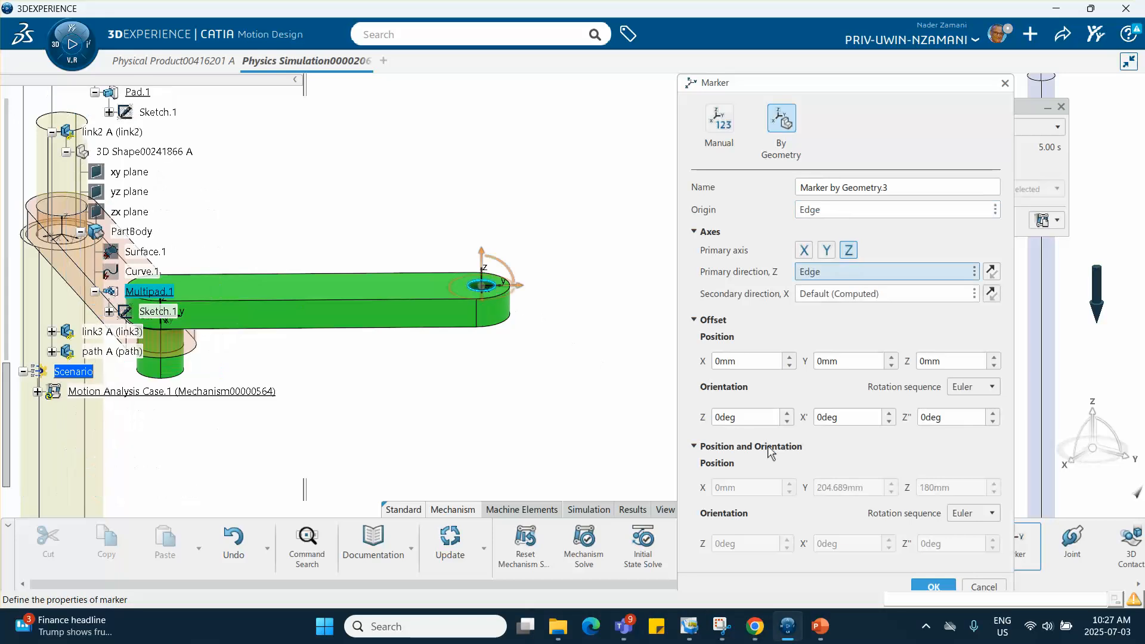
click(932, 586)
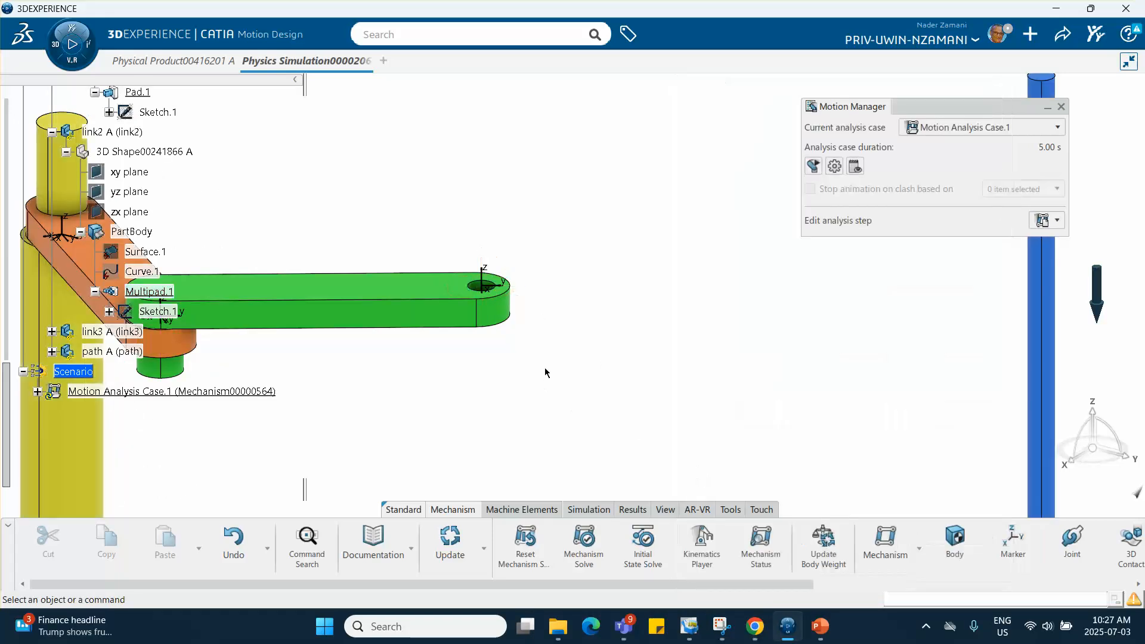
- Define a By Geometry marker on the blue link3, using its cylinder axis as origin and Z direction
click(565, 307)
middle_drag(564, 299, 400, 356)
middle_drag(487, 330, 481, 427)
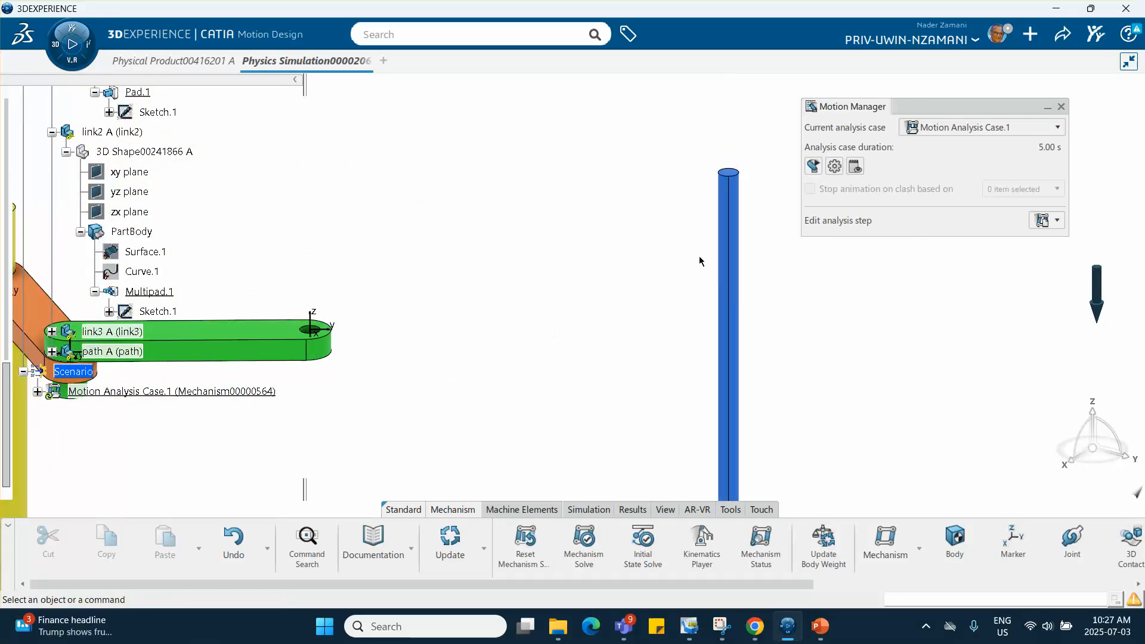
middle_drag(627, 284, 631, 223)
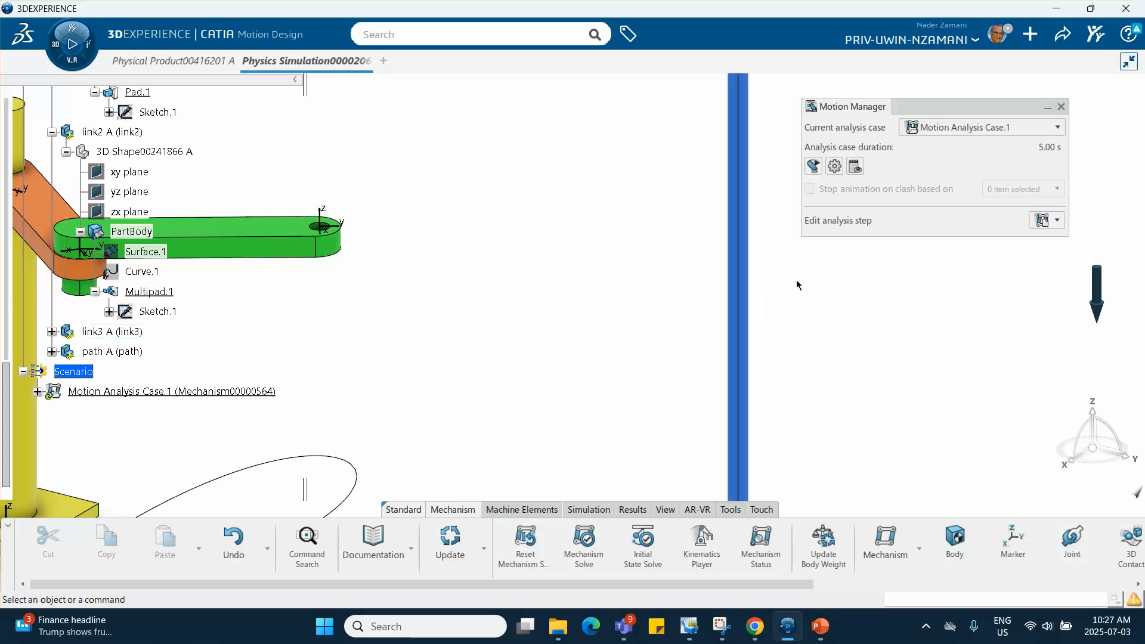
middle_drag(654, 315, 638, 268)
click(637, 211)
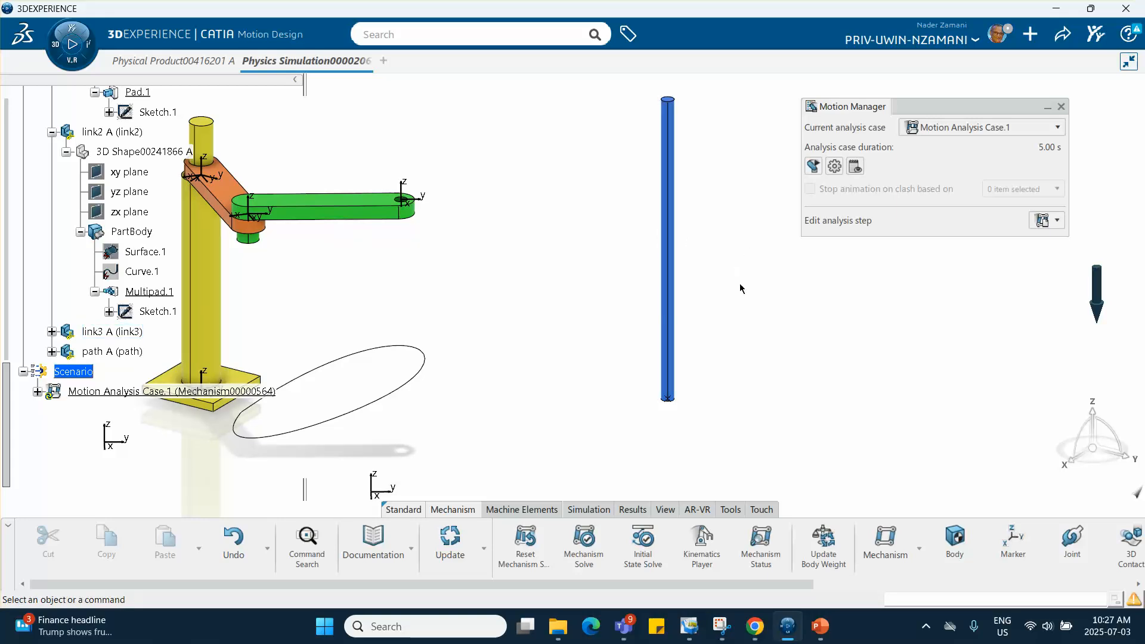
middle_drag(738, 296, 700, 327)
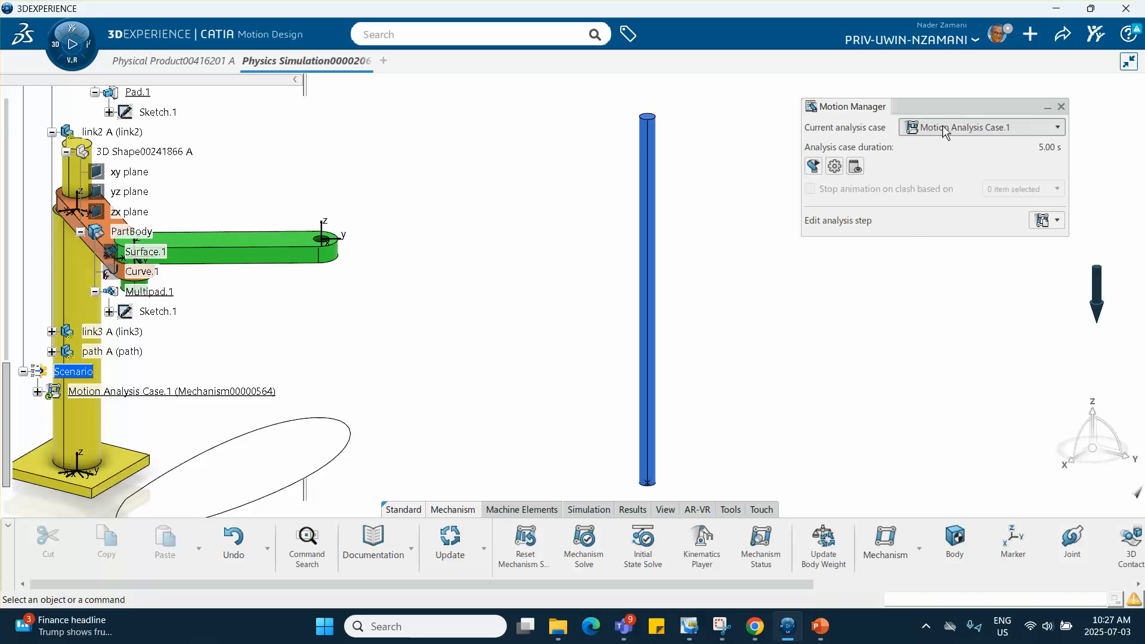
click(1016, 540)
middle_drag(737, 305, 687, 380)
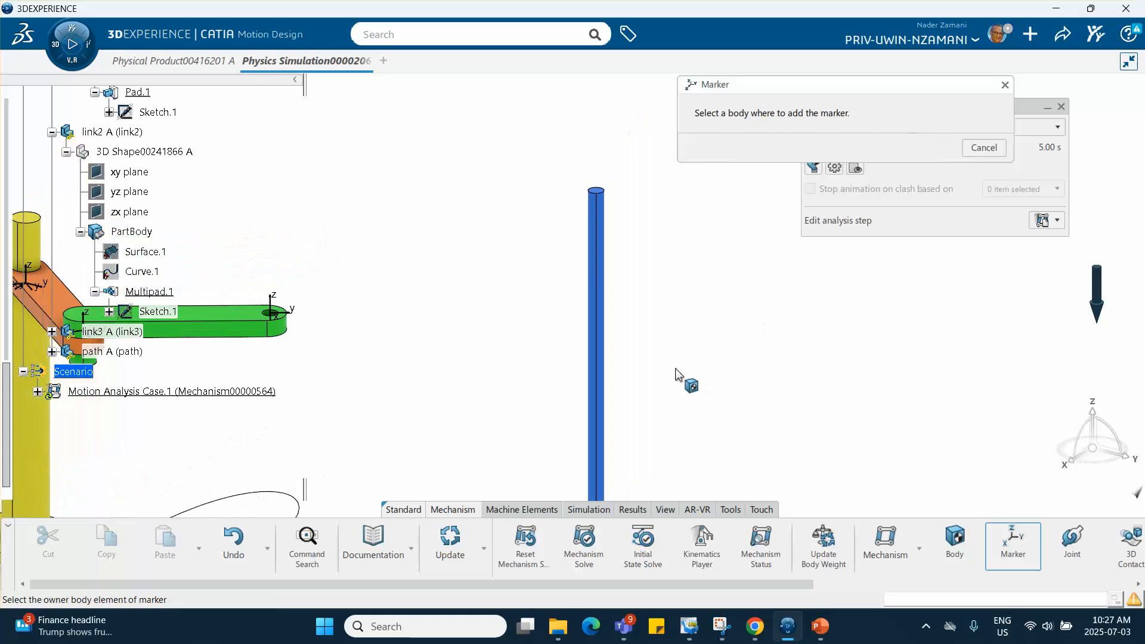
click(597, 346)
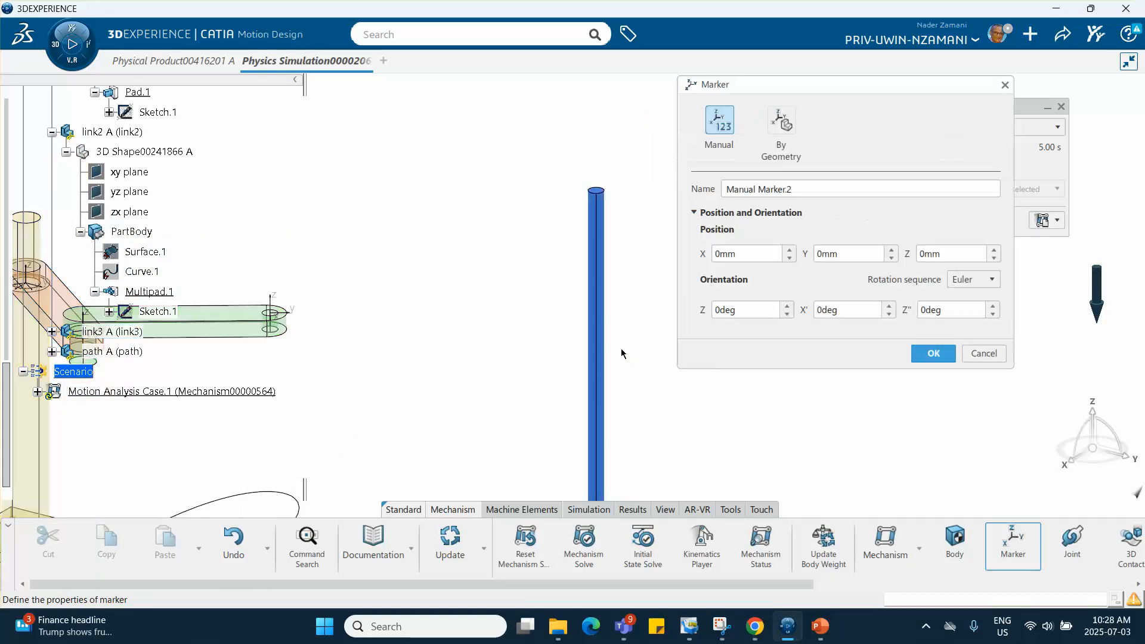
scroll(621, 350, up, 2)
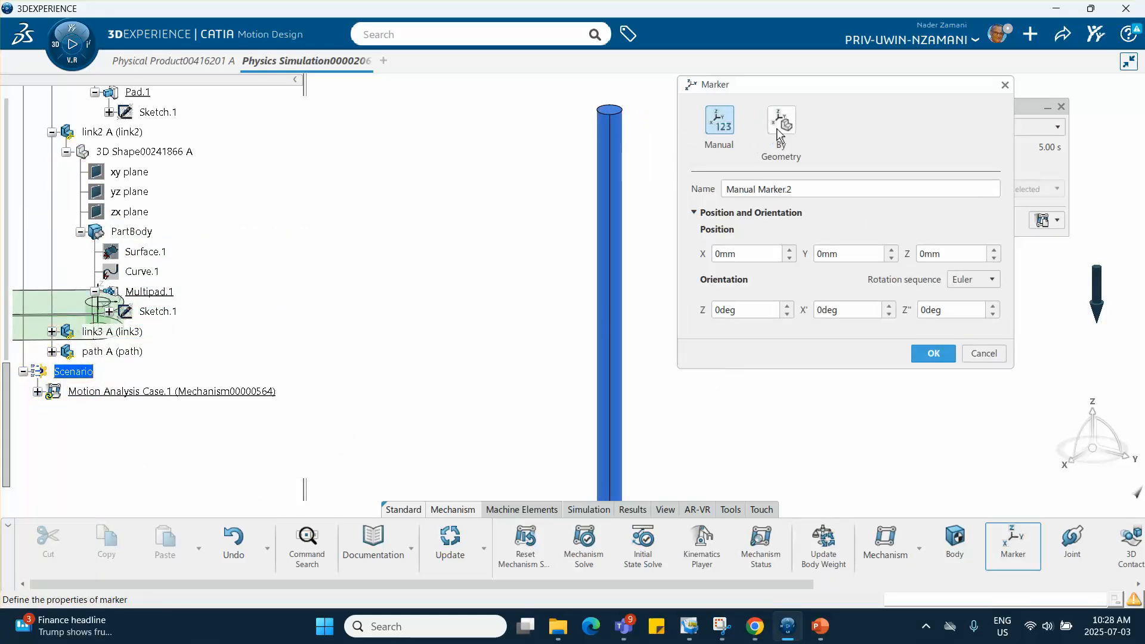
click(778, 132)
scroll(503, 280, down, 4)
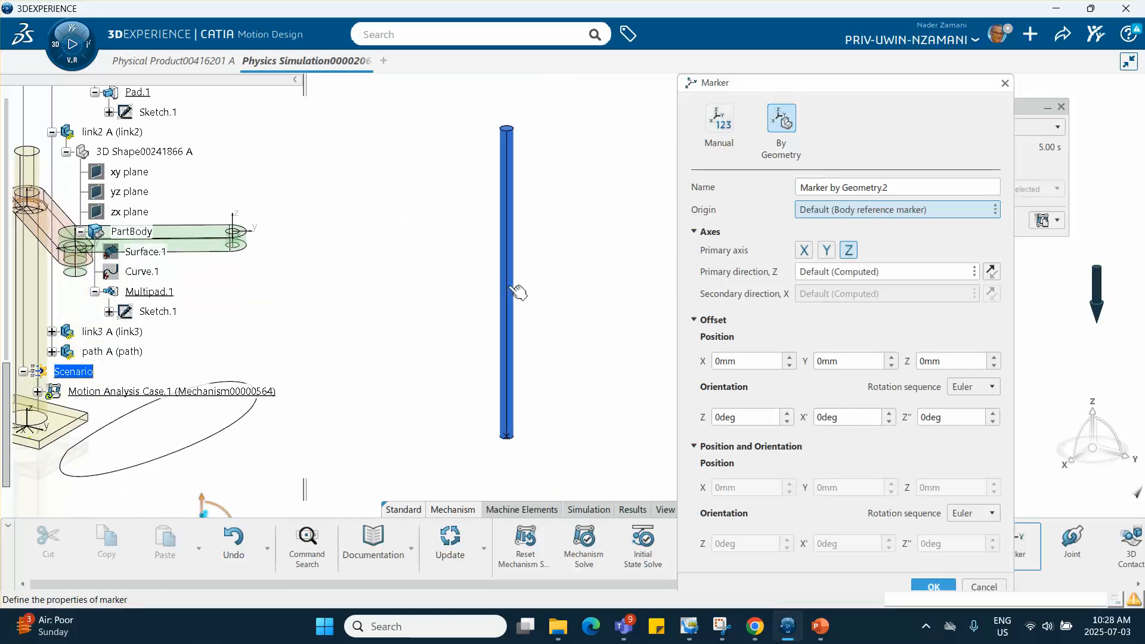
middle_drag(420, 276, 439, 261)
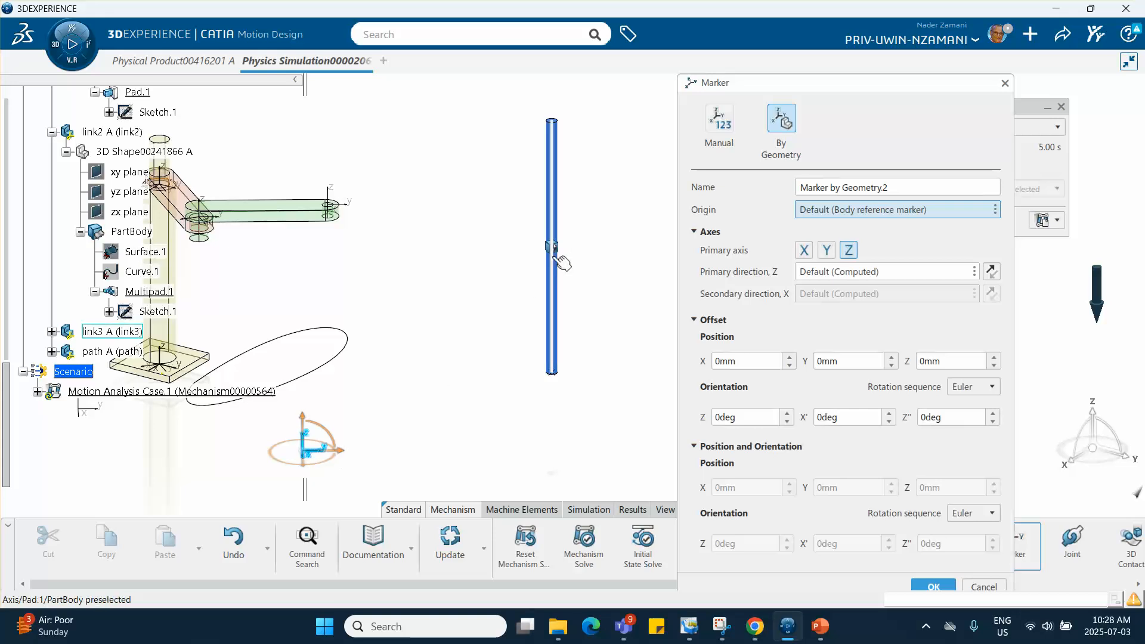
click(556, 257)
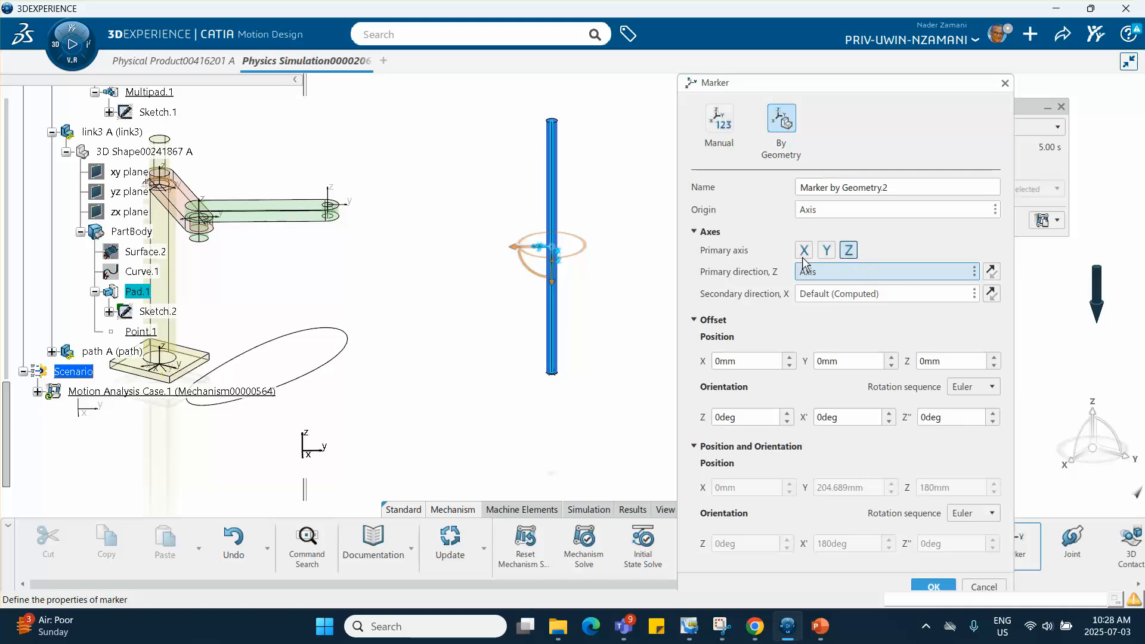
- Reverse the primary Z direction of link3's axis marker so it points upward, and create the marker
middle_drag(626, 273, 621, 224)
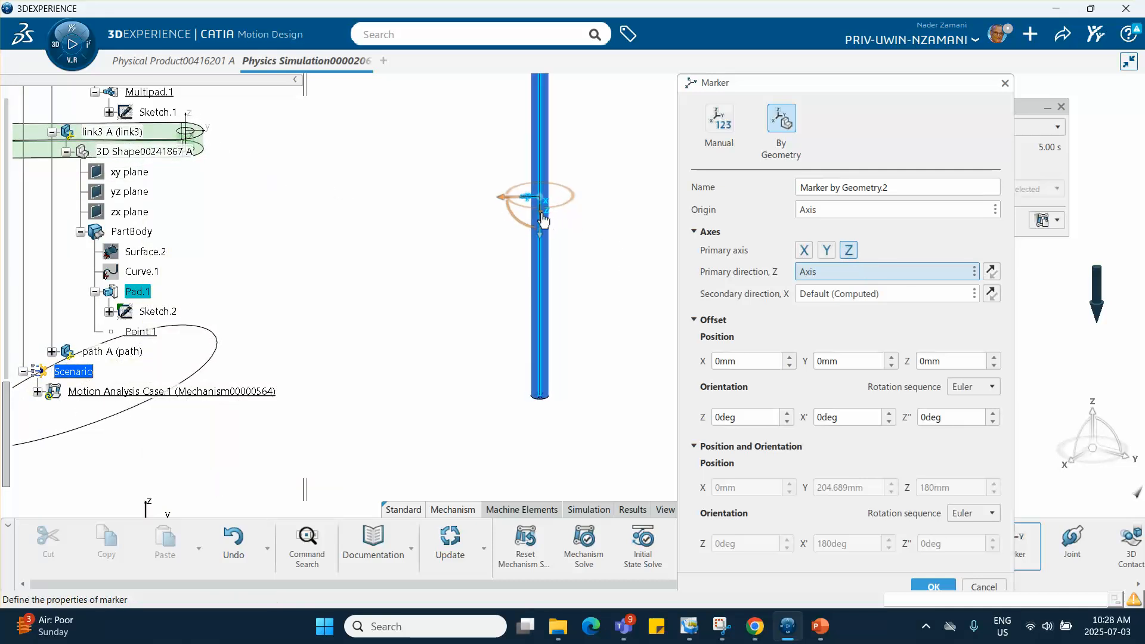
middle_drag(546, 217, 576, 237)
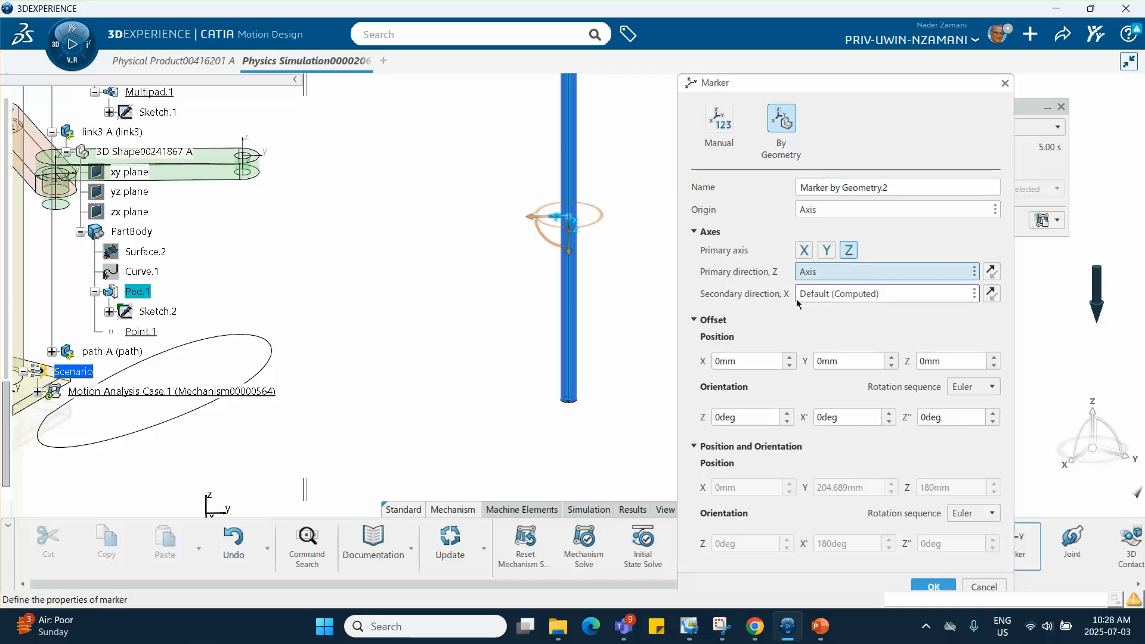
click(992, 272)
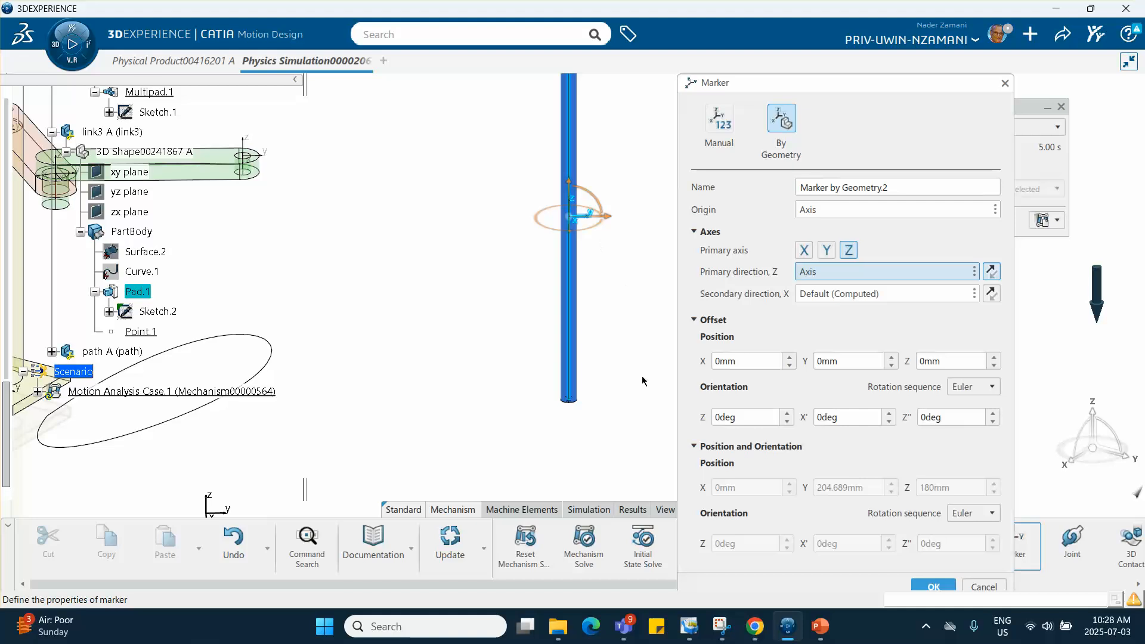
middle_drag(557, 421, 513, 392)
click(933, 587)
- Create a Prismatic joint between link3's axis marker and link2's marker at its free-end hole
mouse_move(656, 257)
middle_down()
mouse_move(755, 270)
mouse_move(711, 286)
mouse_move(683, 239)
middle_up()
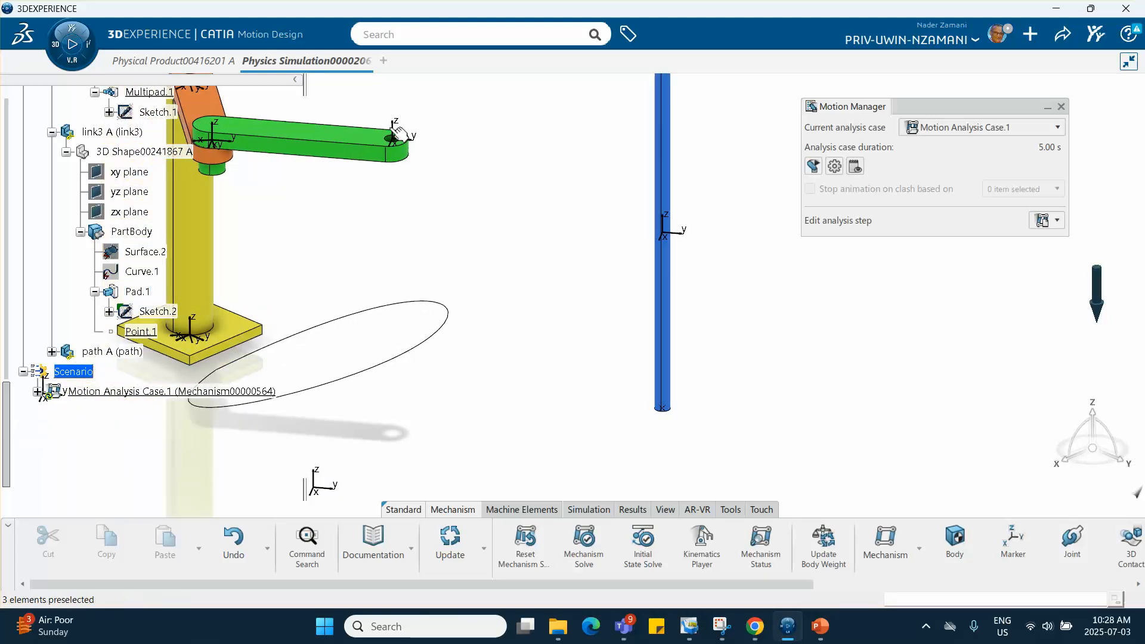
click(1072, 540)
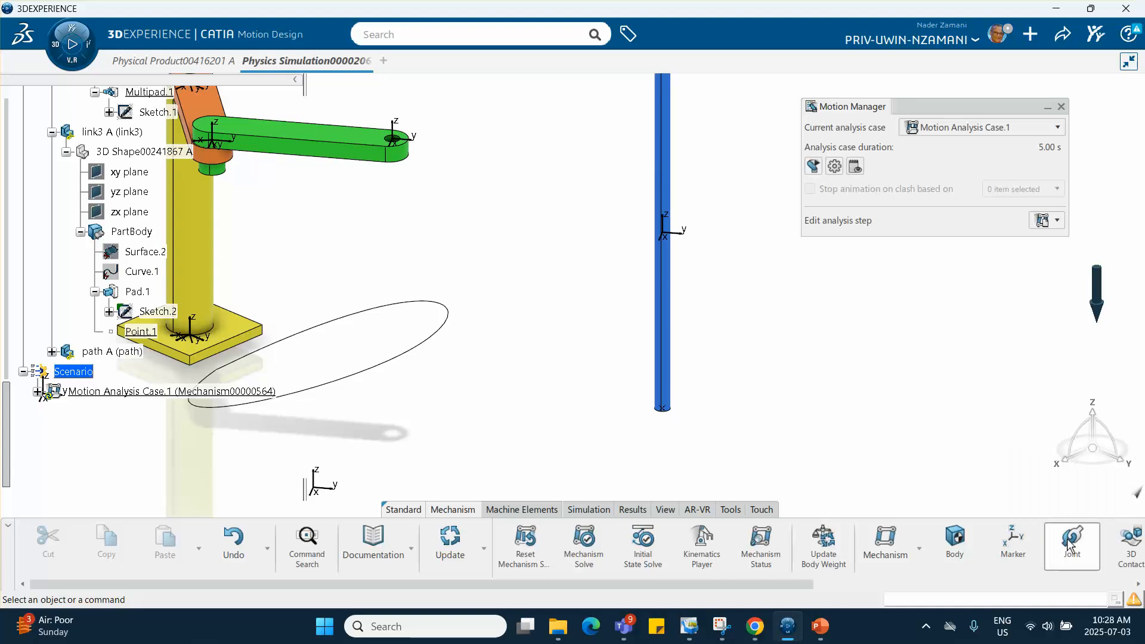
click(788, 173)
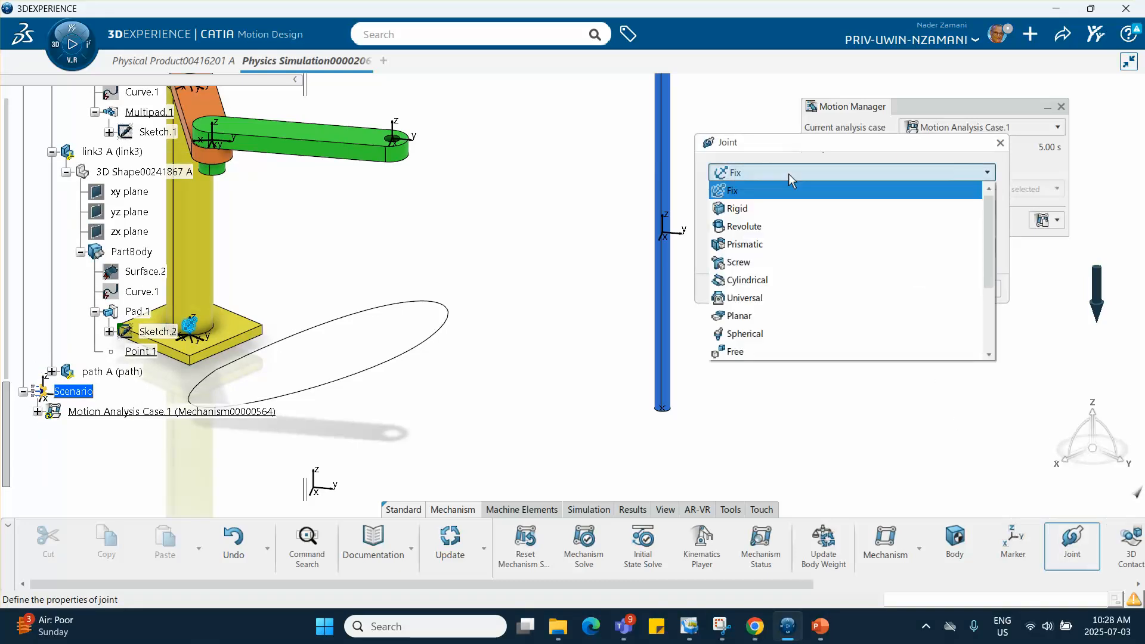
click(772, 246)
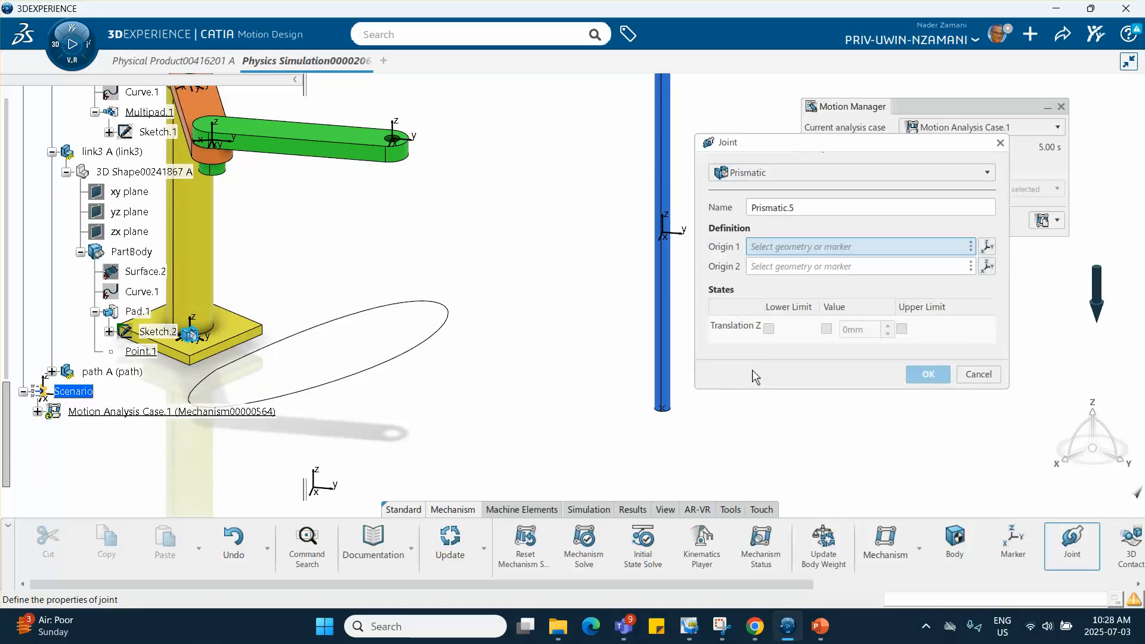
click(680, 232)
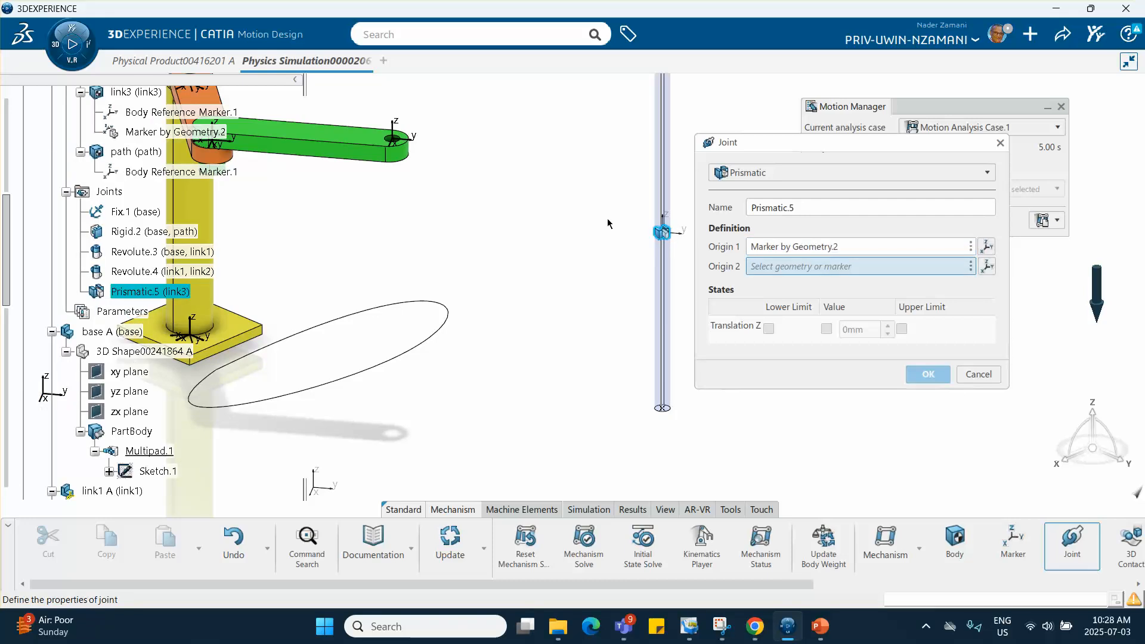
click(395, 138)
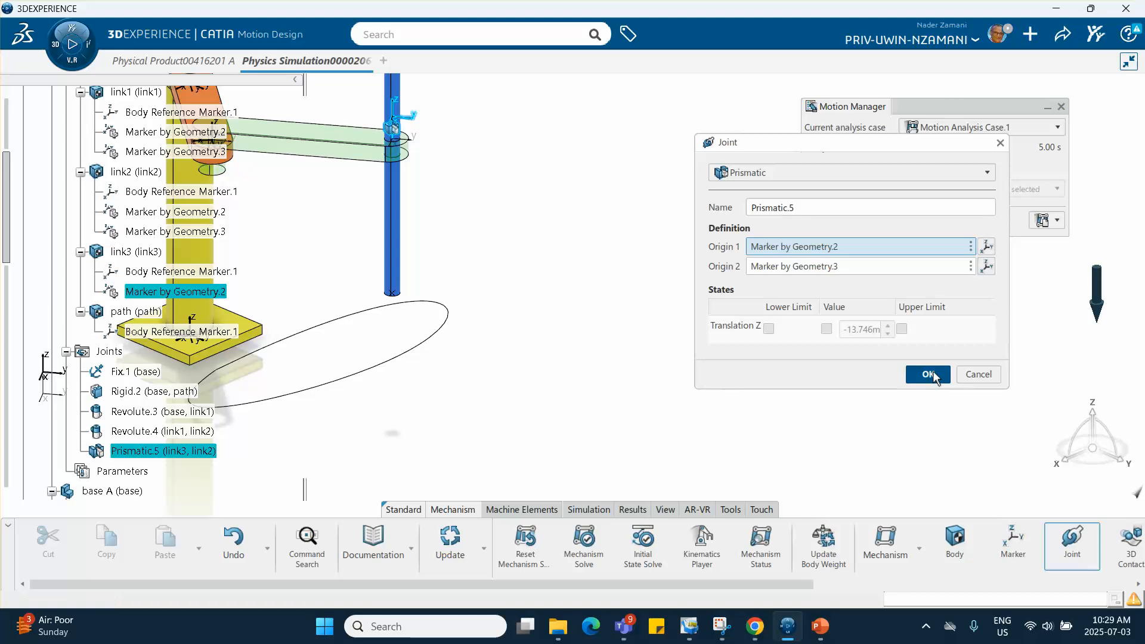
click(920, 378)
- Add a By Geometry marker to link3, using the vertex at the center of its lower end as origin and the default directions
middle_drag(543, 342, 441, 305)
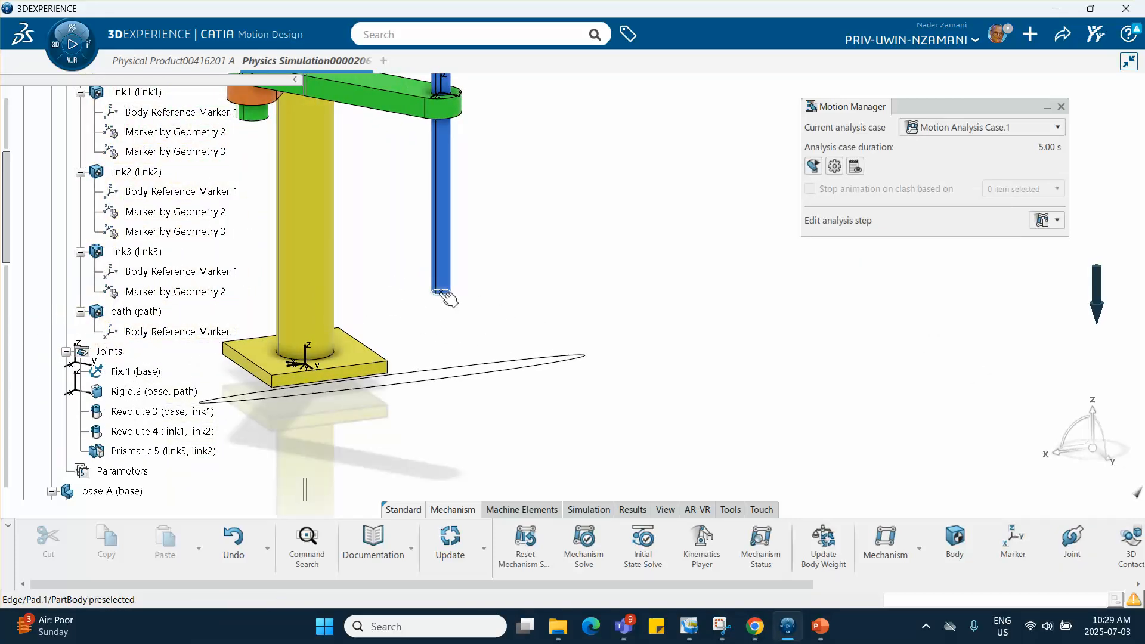
middle_drag(482, 380, 649, 346)
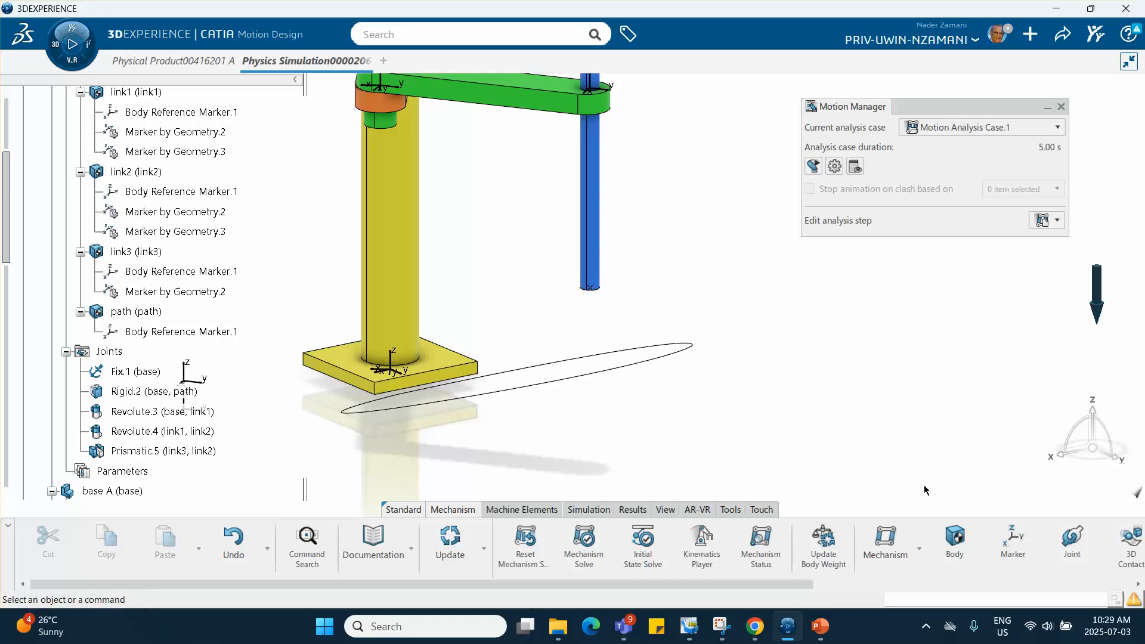
click(1013, 543)
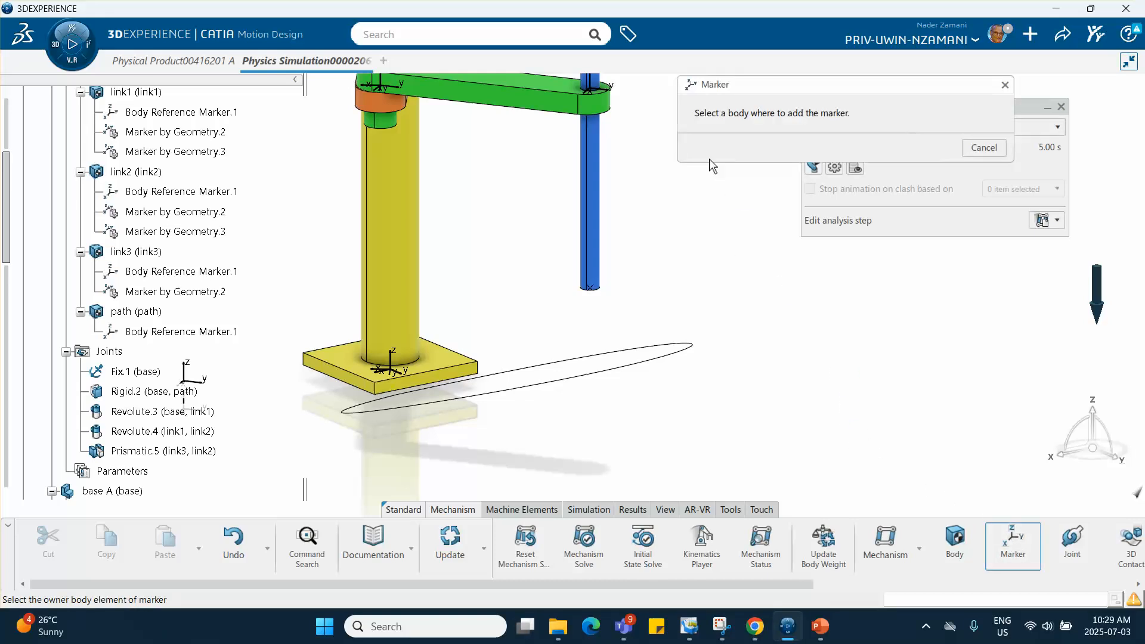
click(596, 185)
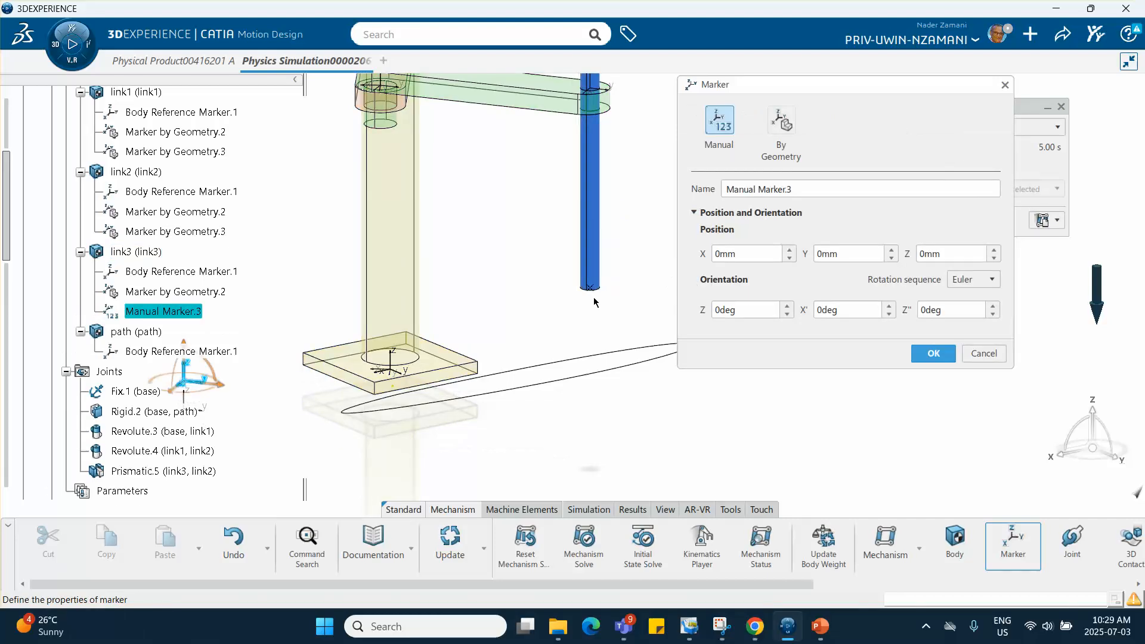
click(783, 135)
mouse_move(669, 225)
middle_down()
mouse_move(636, 259)
mouse_move(635, 190)
middle_up()
click(537, 314)
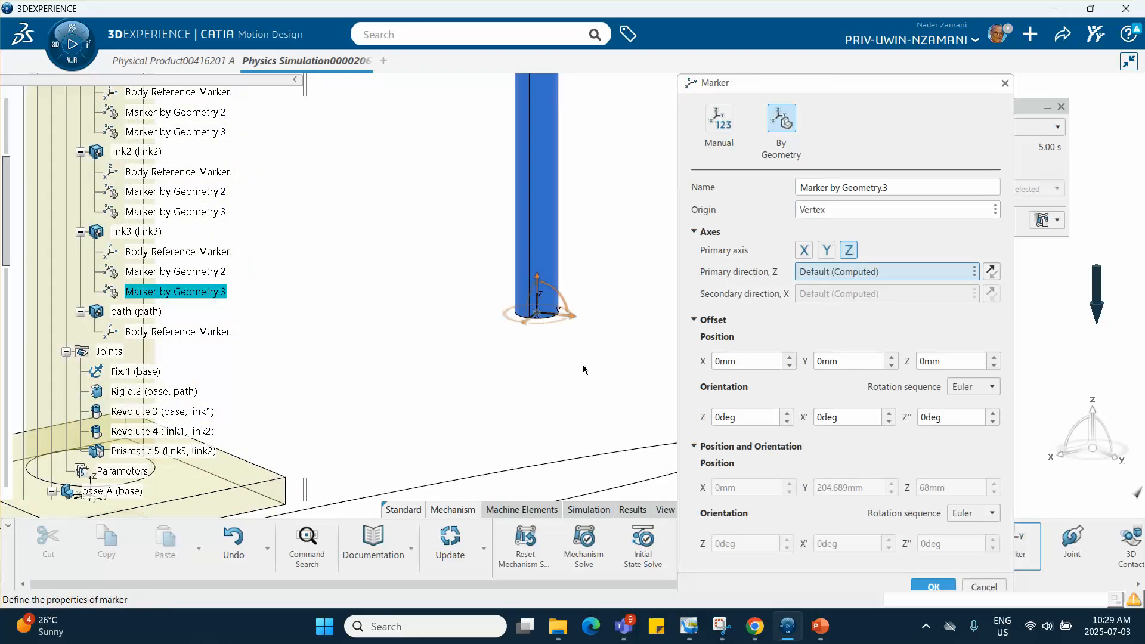
click(934, 587)
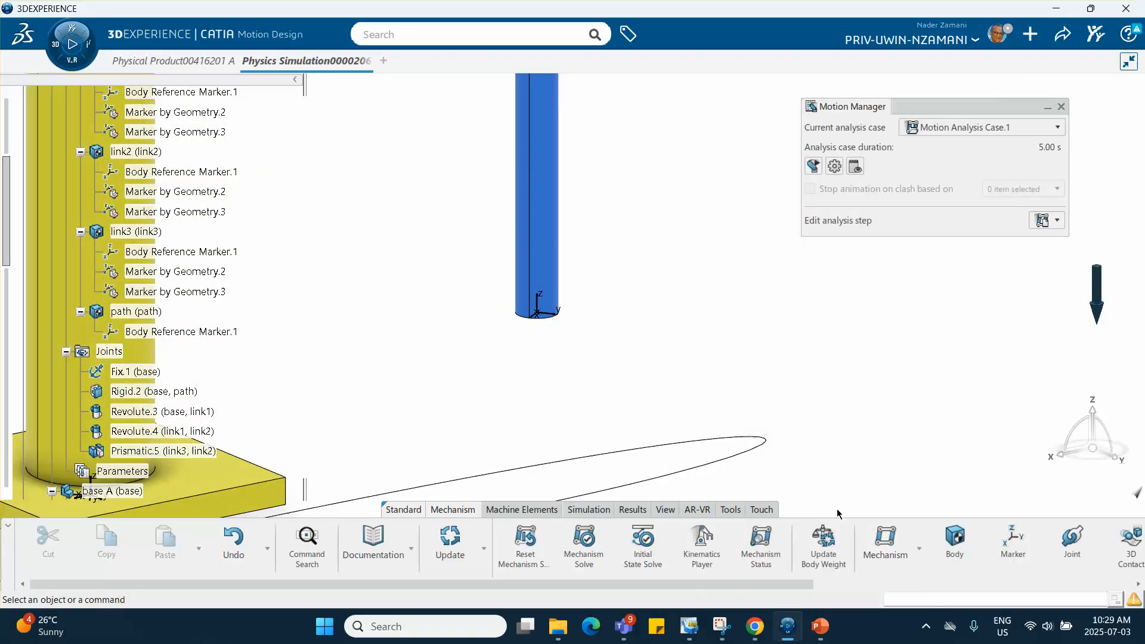
middle_drag(640, 393, 728, 245)
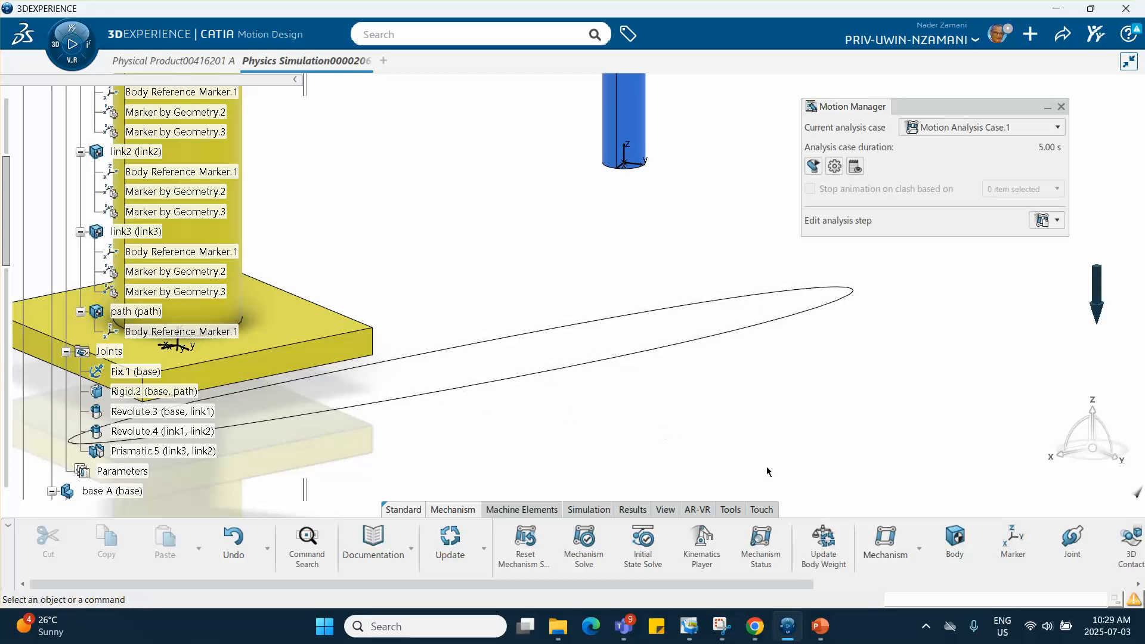
click(1013, 550)
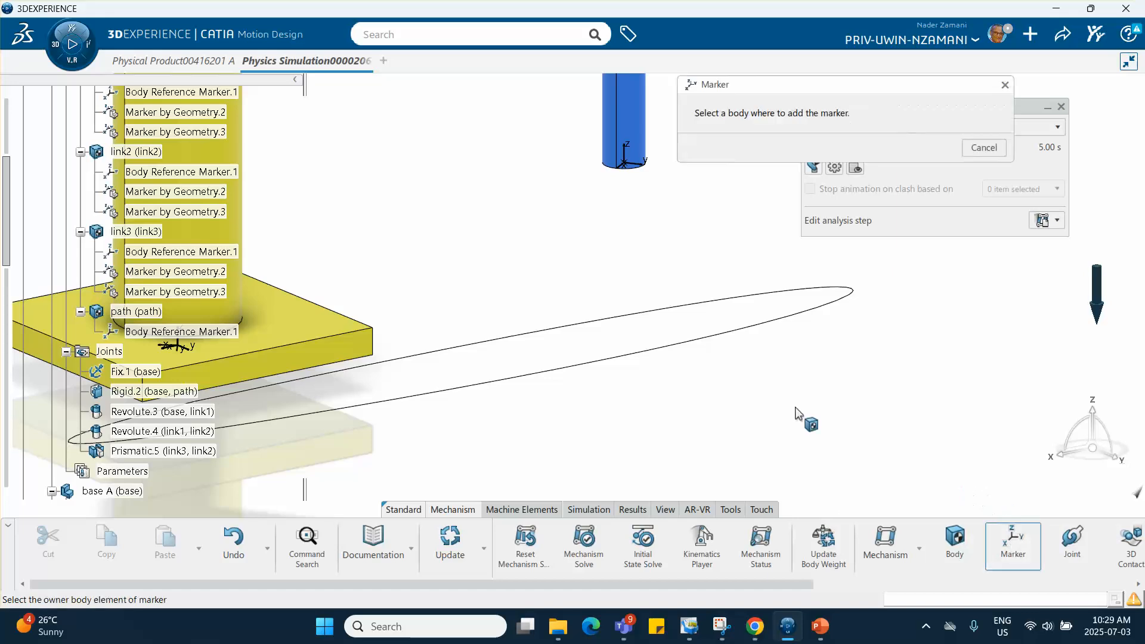
click(731, 337)
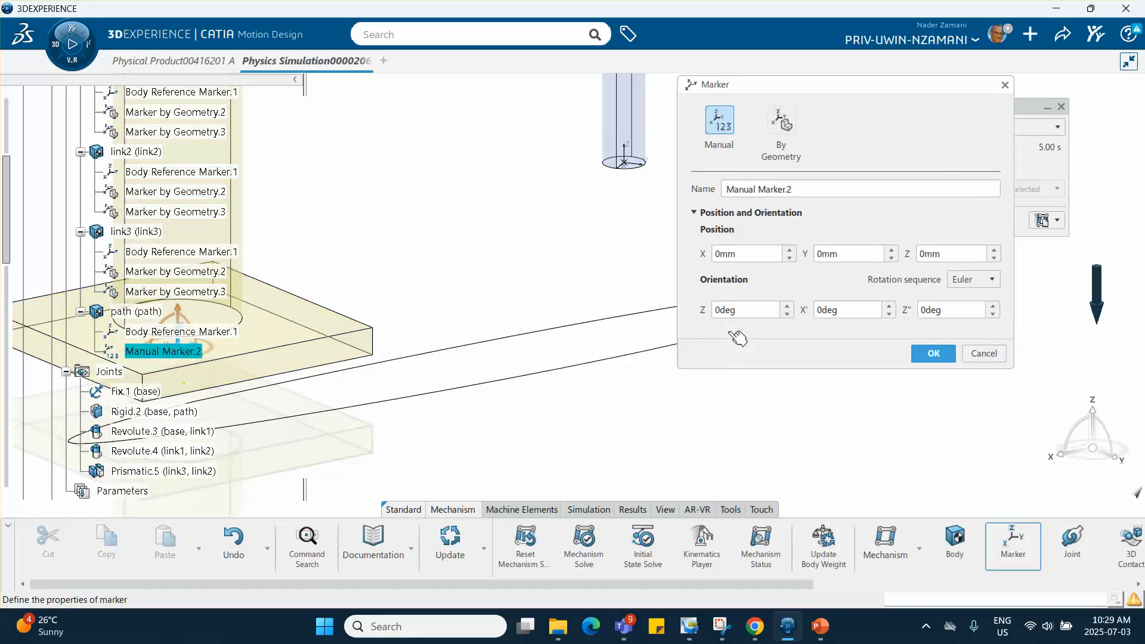
click(782, 137)
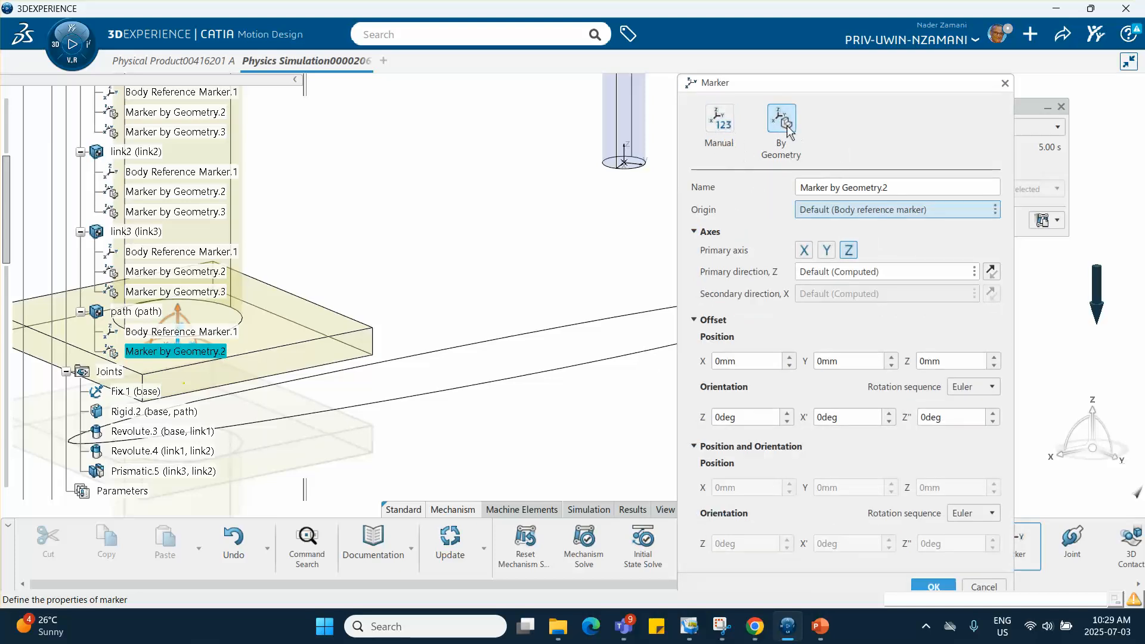
click(987, 589)
middle_drag(554, 423, 710, 385)
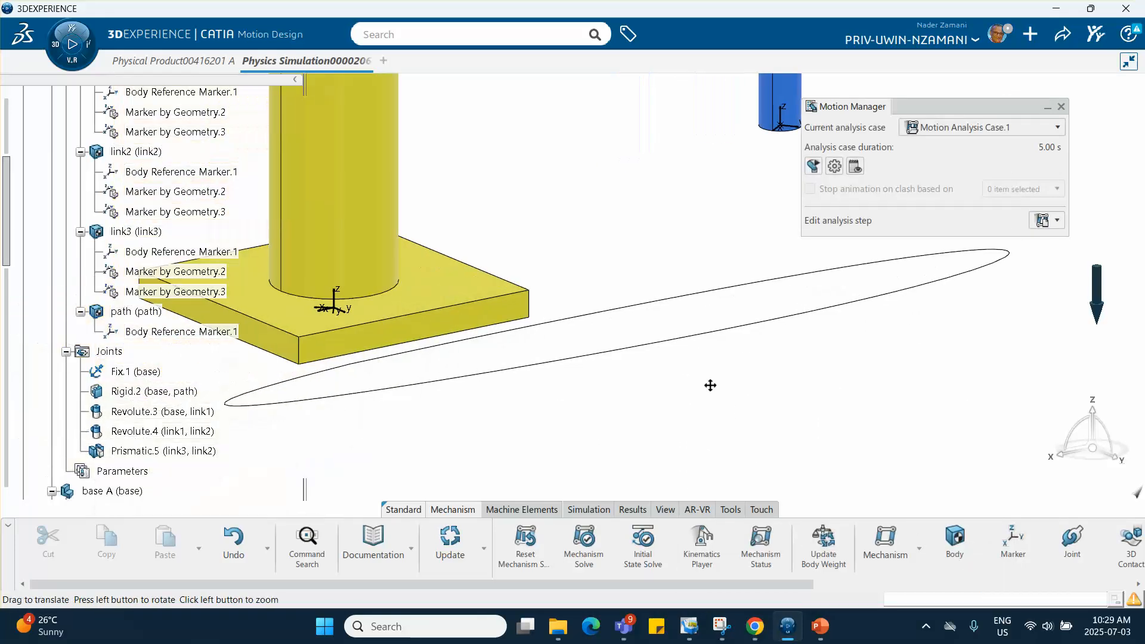
click(1015, 539)
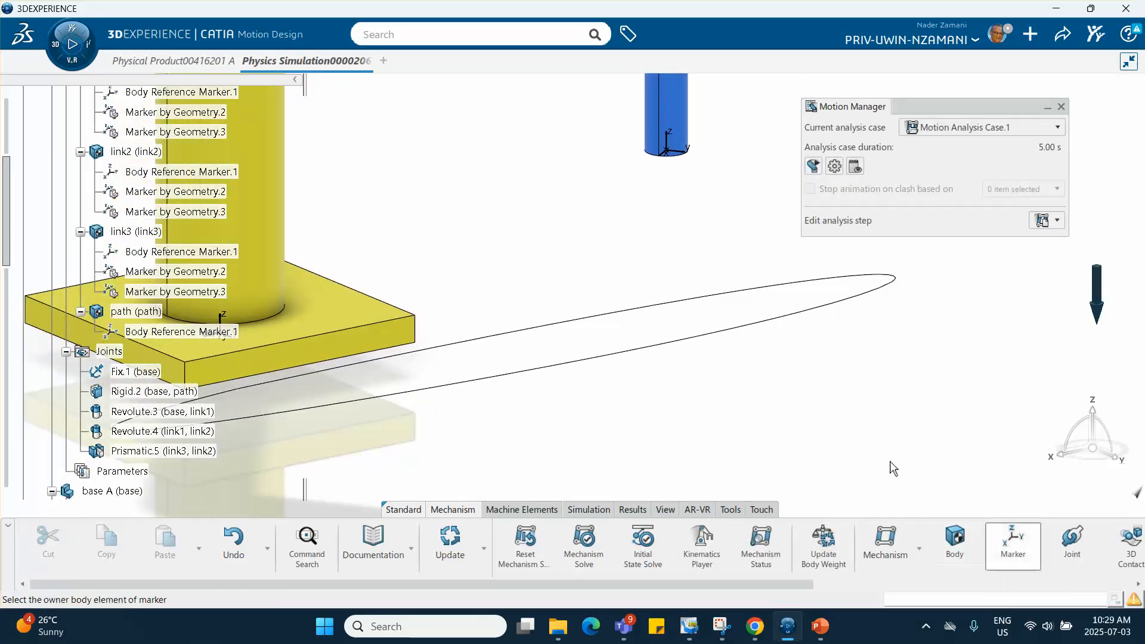
click(690, 345)
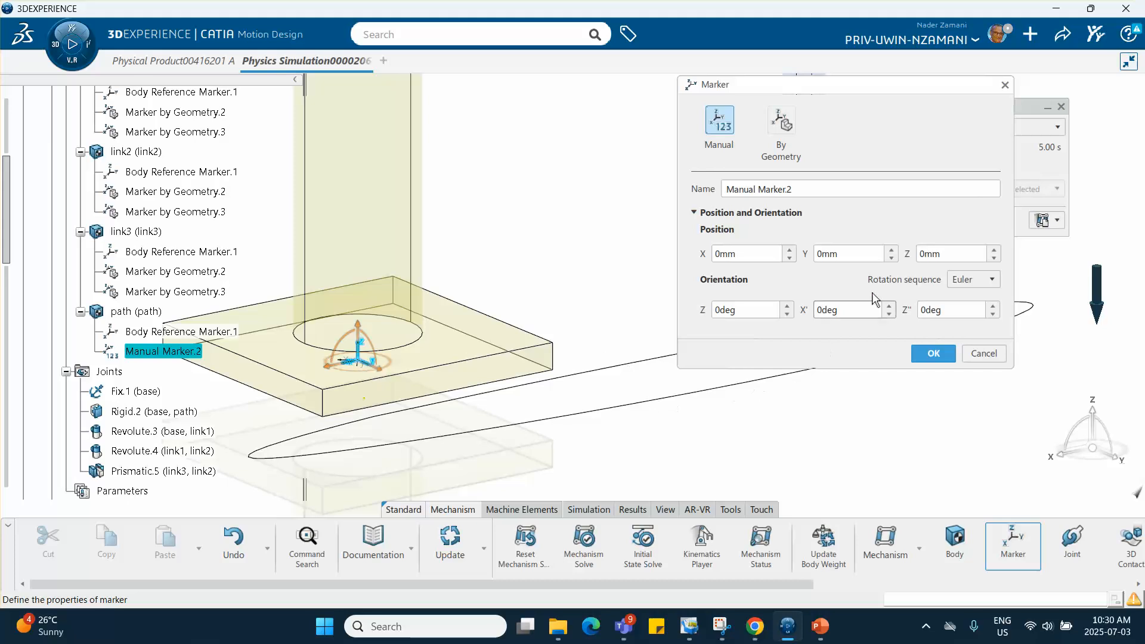
click(785, 129)
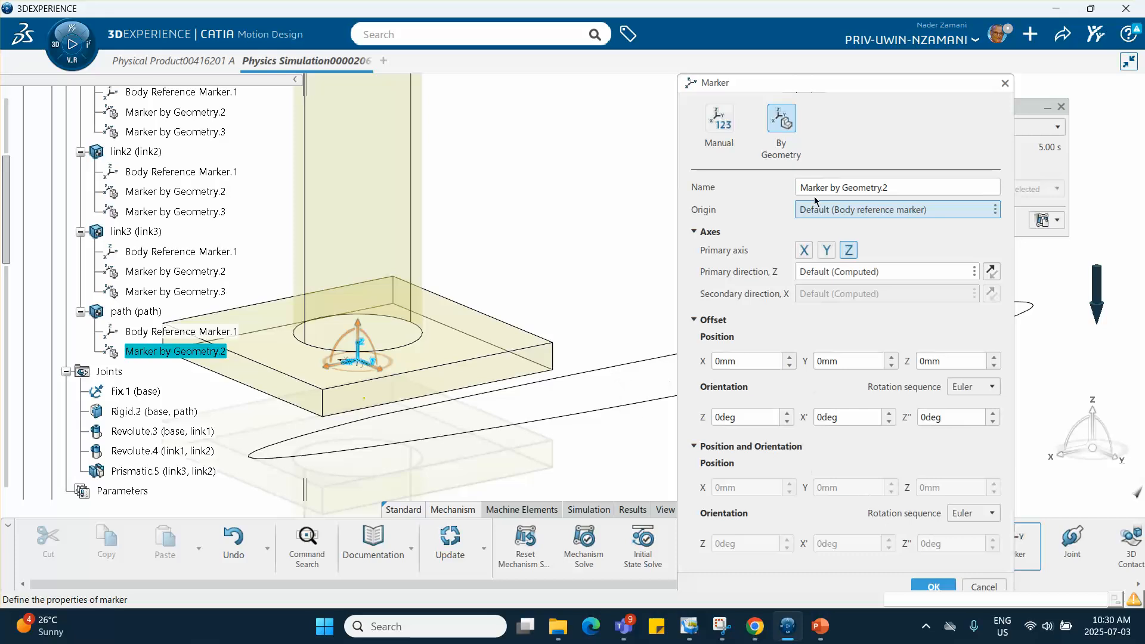
mouse_move(847, 85)
mouse_down()
mouse_move(772, 62)
mouse_move(767, 89)
mouse_up()
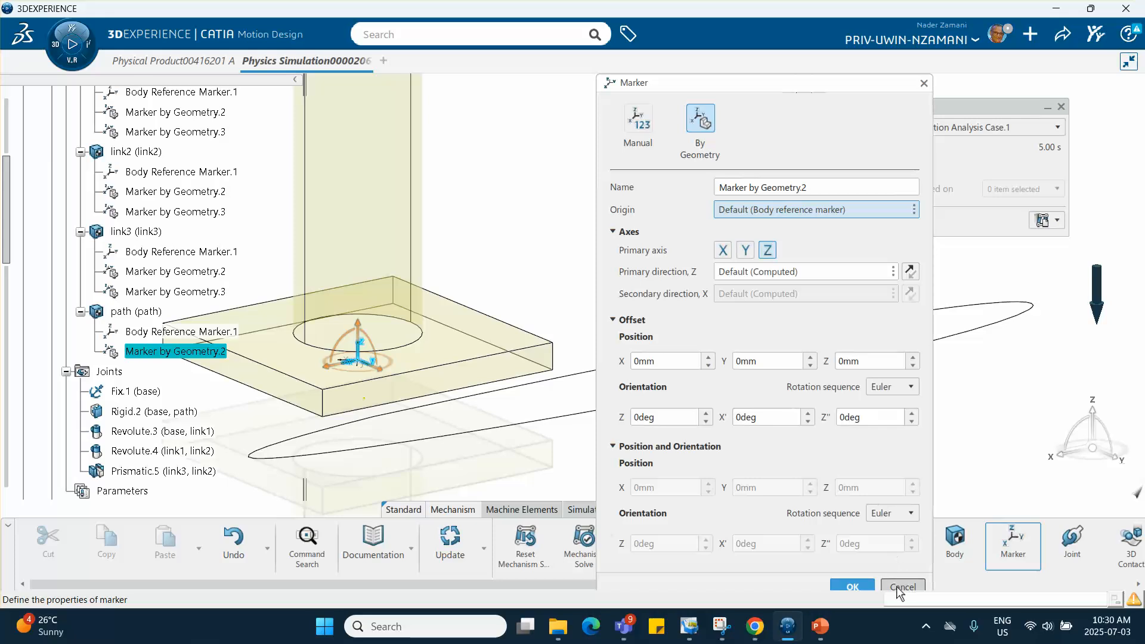
click(901, 588)
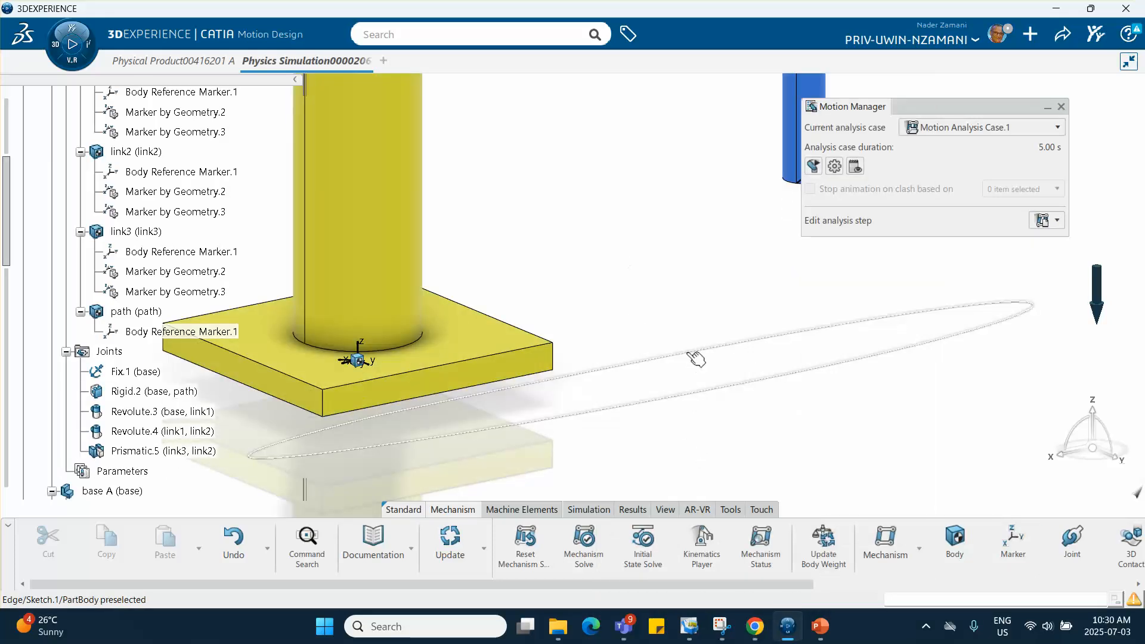
- Create a Point Curve joint using the path's elliptical edge as the curve and the vertex at link3's lower end as the point
middle_drag(677, 305, 614, 309)
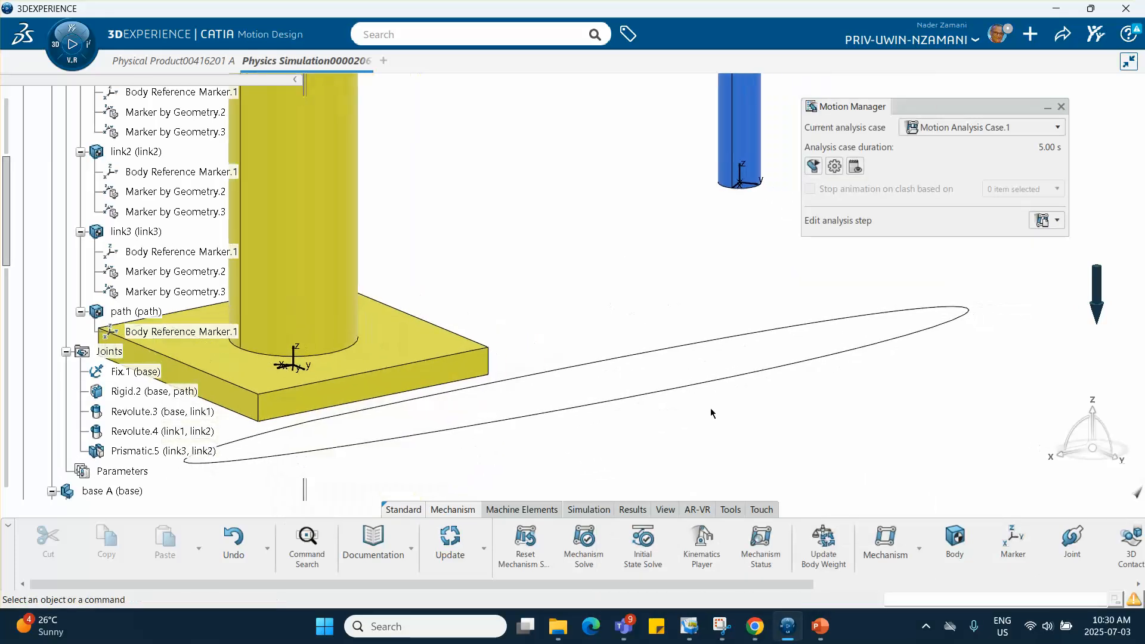
click(1074, 543)
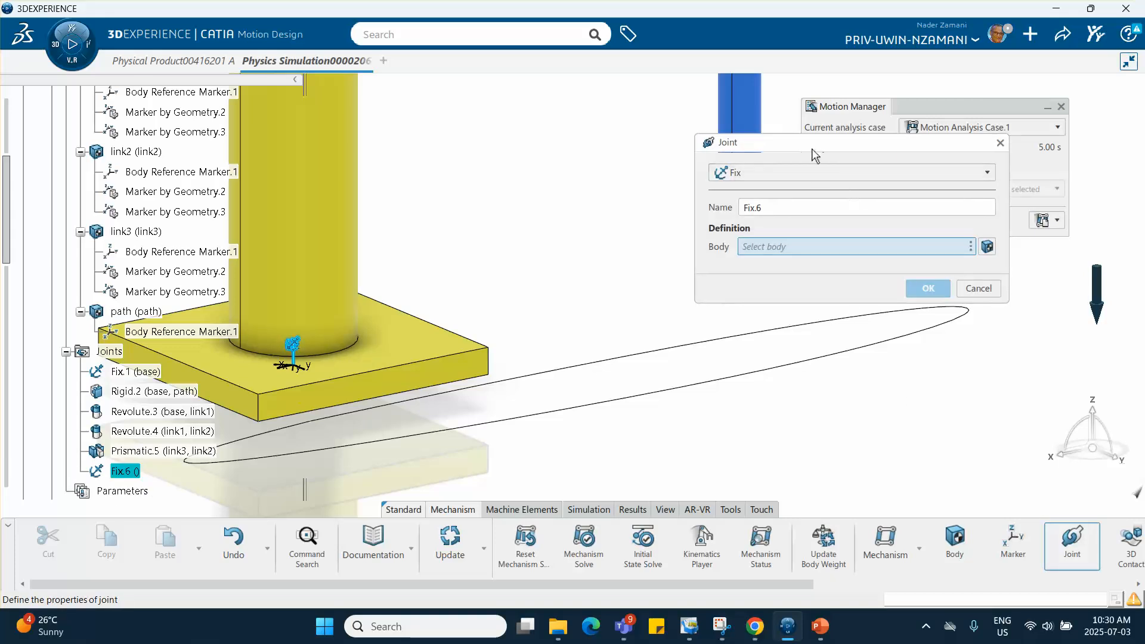
drag(827, 148, 935, 135)
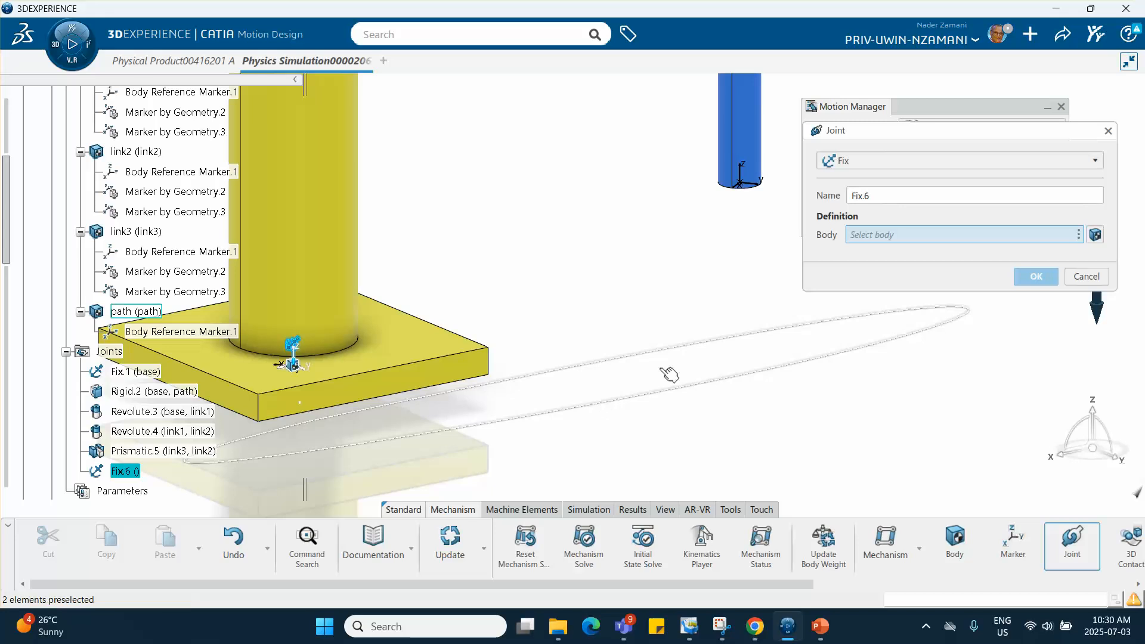
click(873, 160)
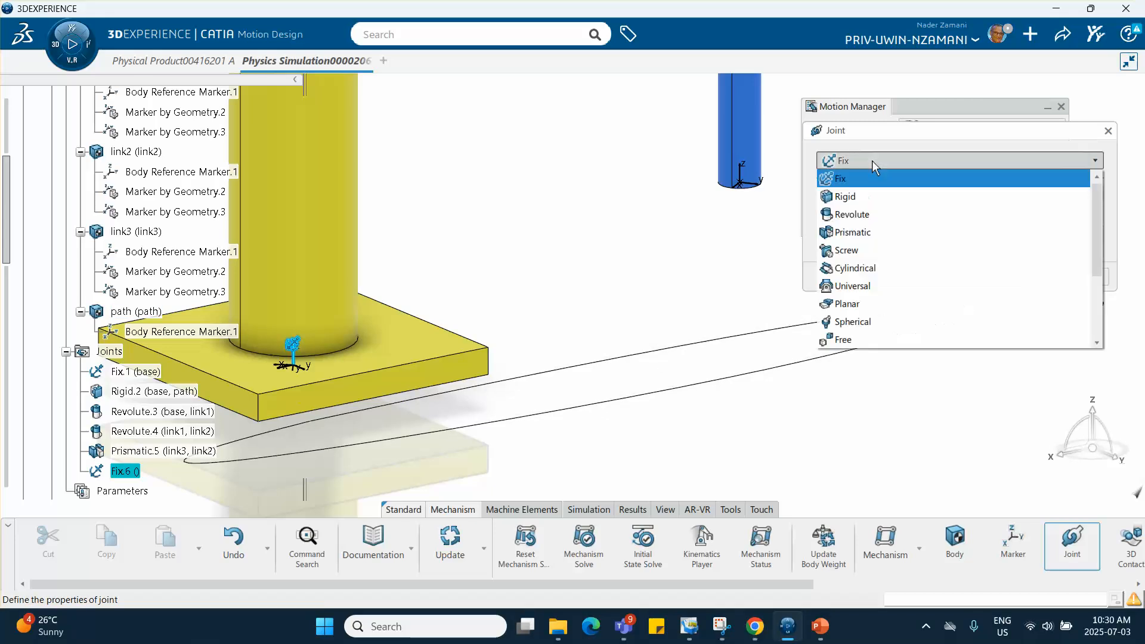
scroll(903, 259, down, 2)
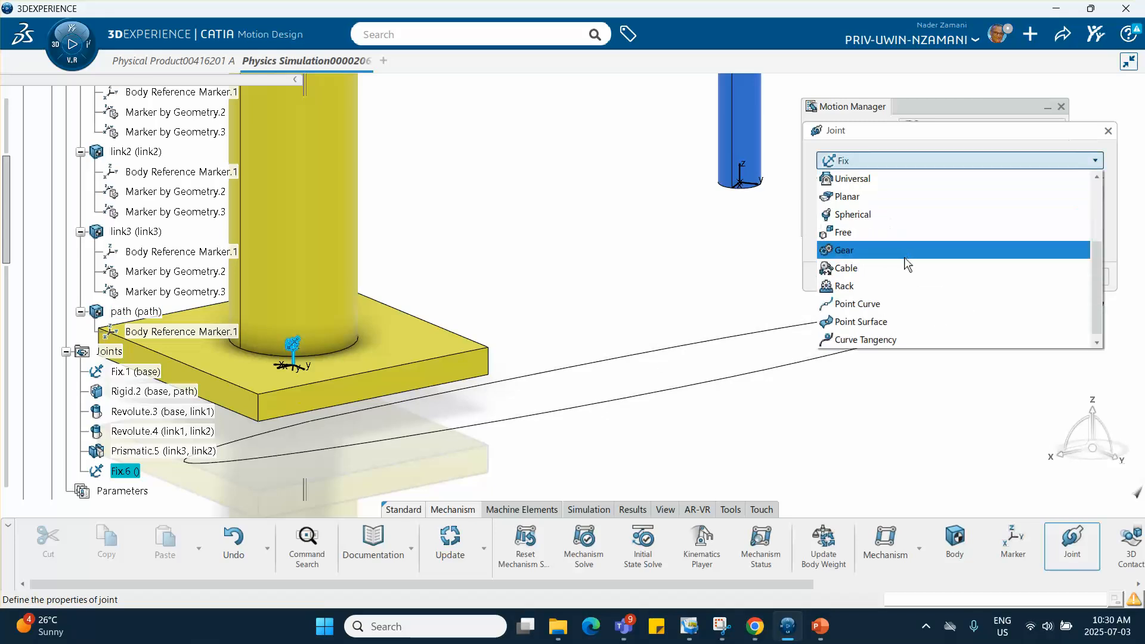
click(862, 304)
middle_drag(706, 256, 641, 349)
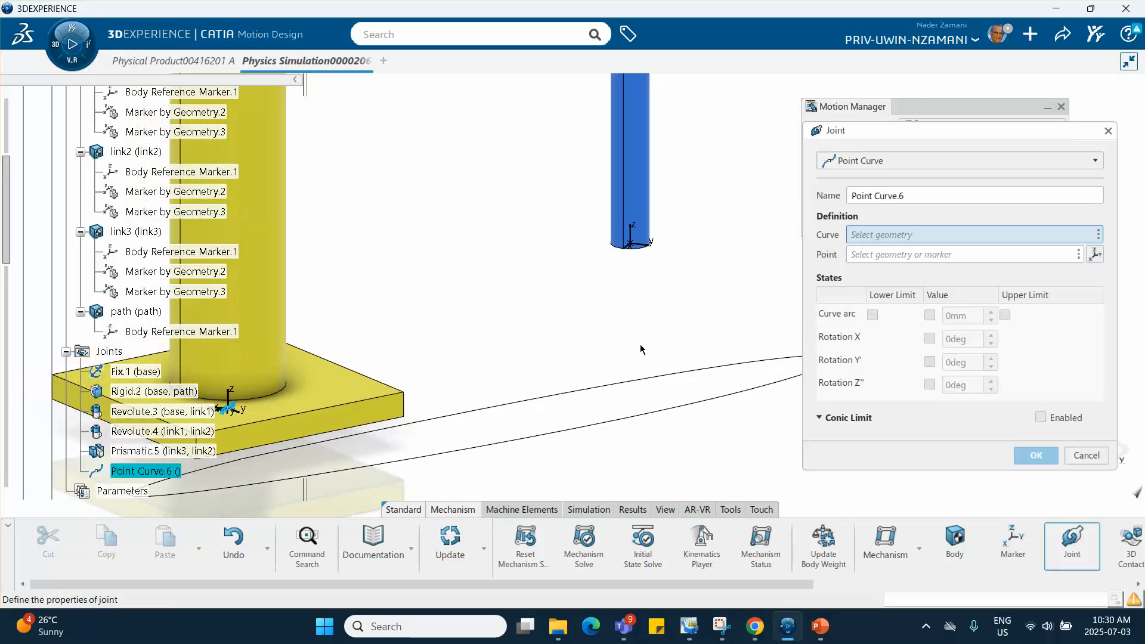
click(663, 383)
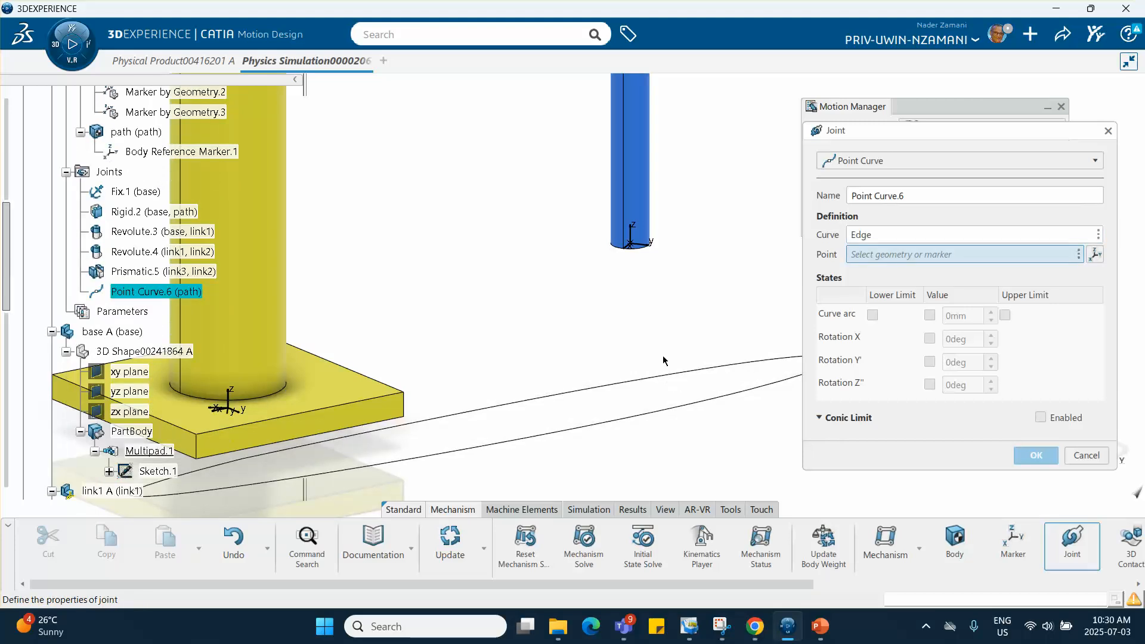
click(636, 245)
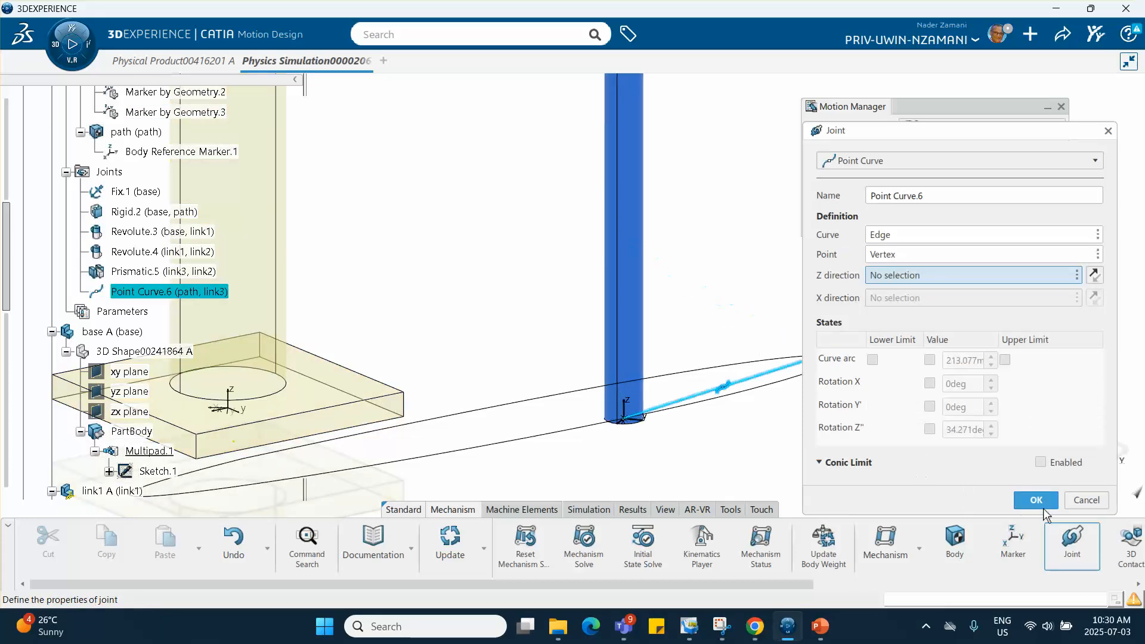
click(1039, 501)
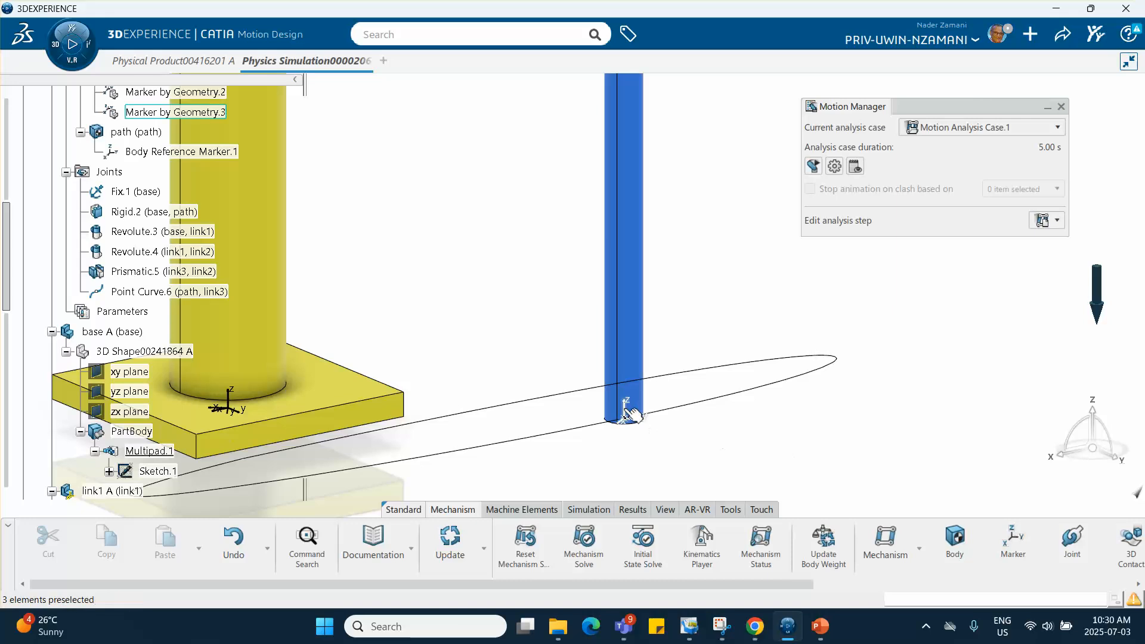
- Test the mechanism's motion in the Kinematics Player by varying the Point Curve joint's position controls, and discard the resulting pose
middle_drag(493, 320, 557, 401)
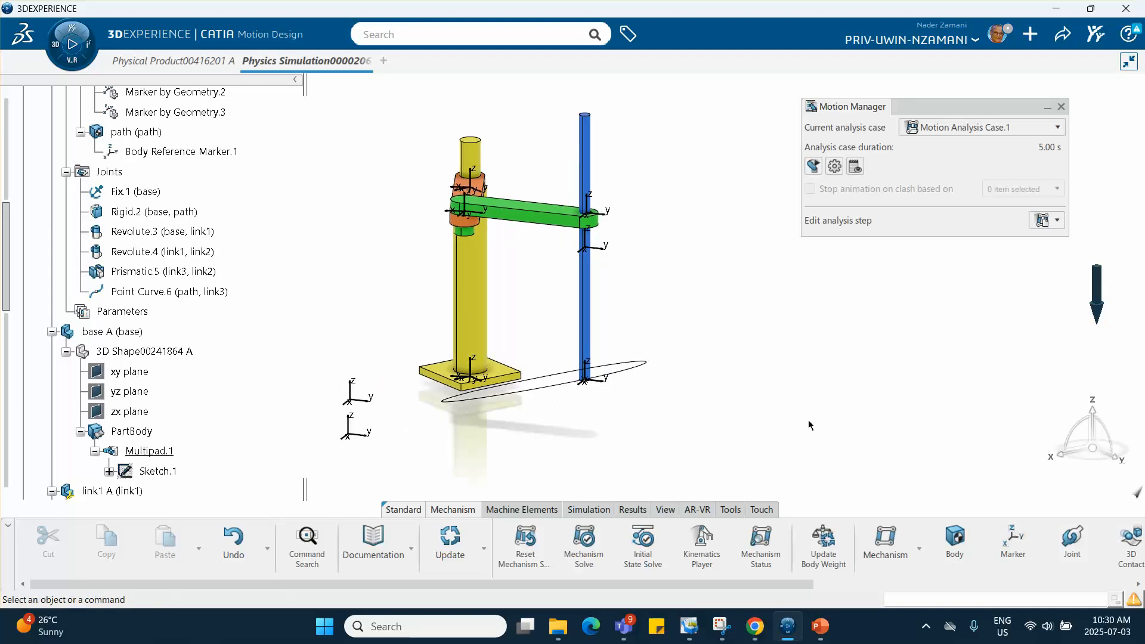
middle_drag(709, 384, 767, 391)
middle_drag(692, 359, 738, 388)
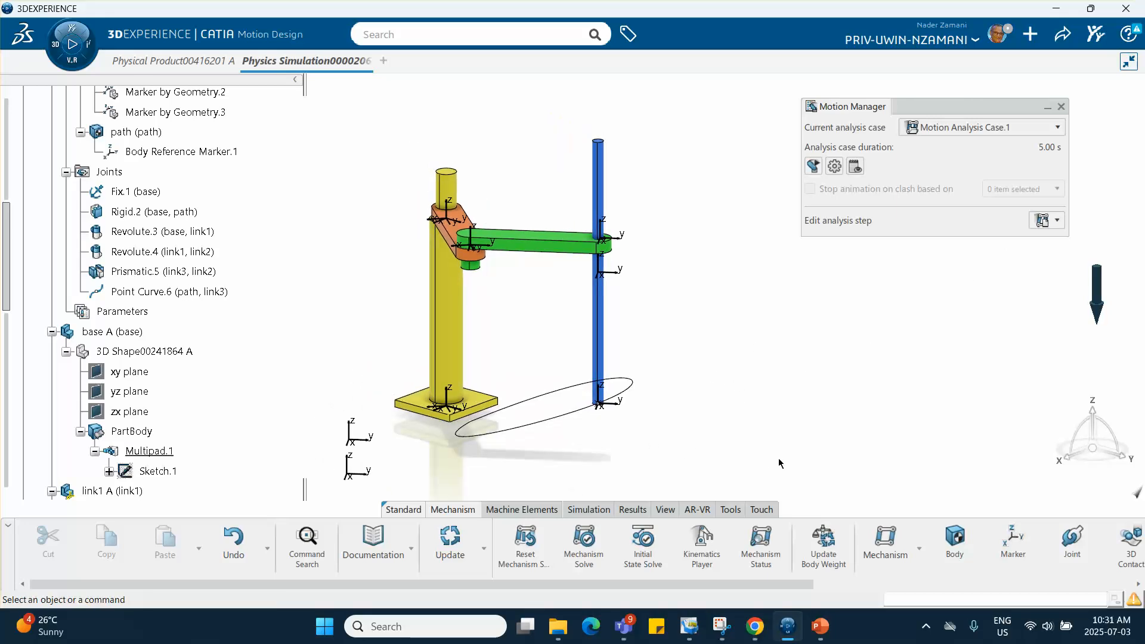
click(702, 543)
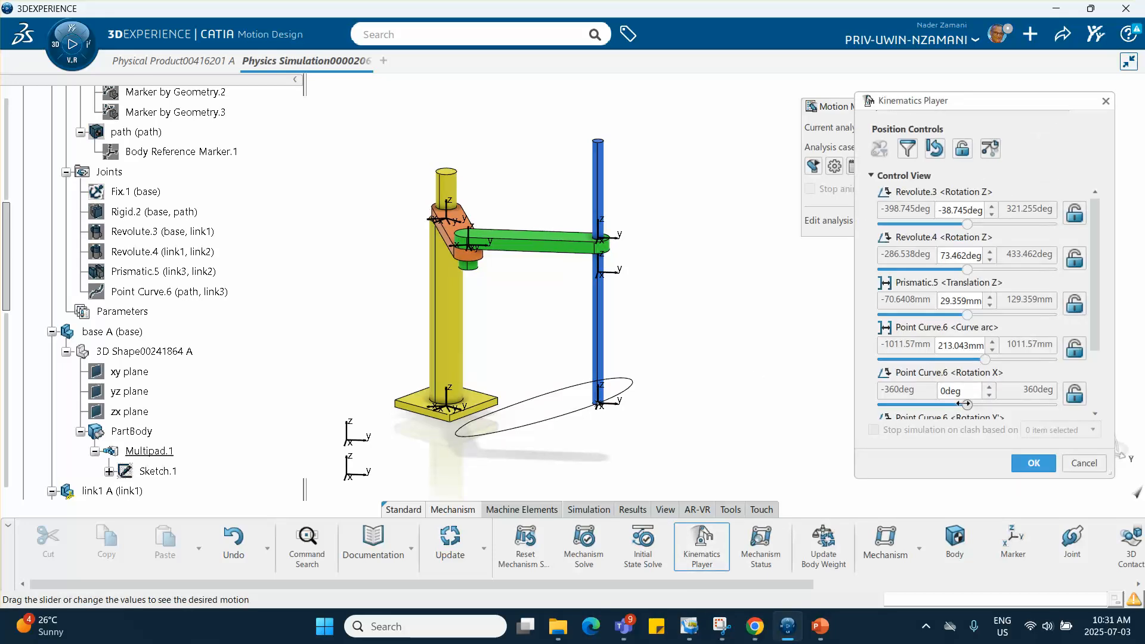
drag(966, 404, 1014, 413)
scroll(967, 399, down, 3)
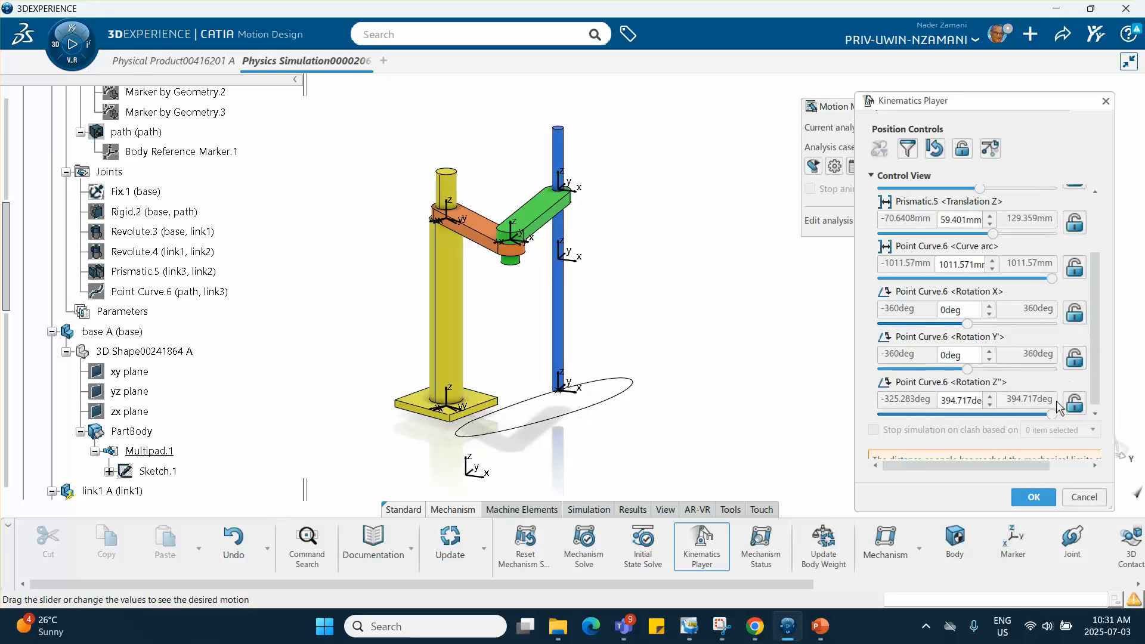
drag(1052, 411, 1011, 414)
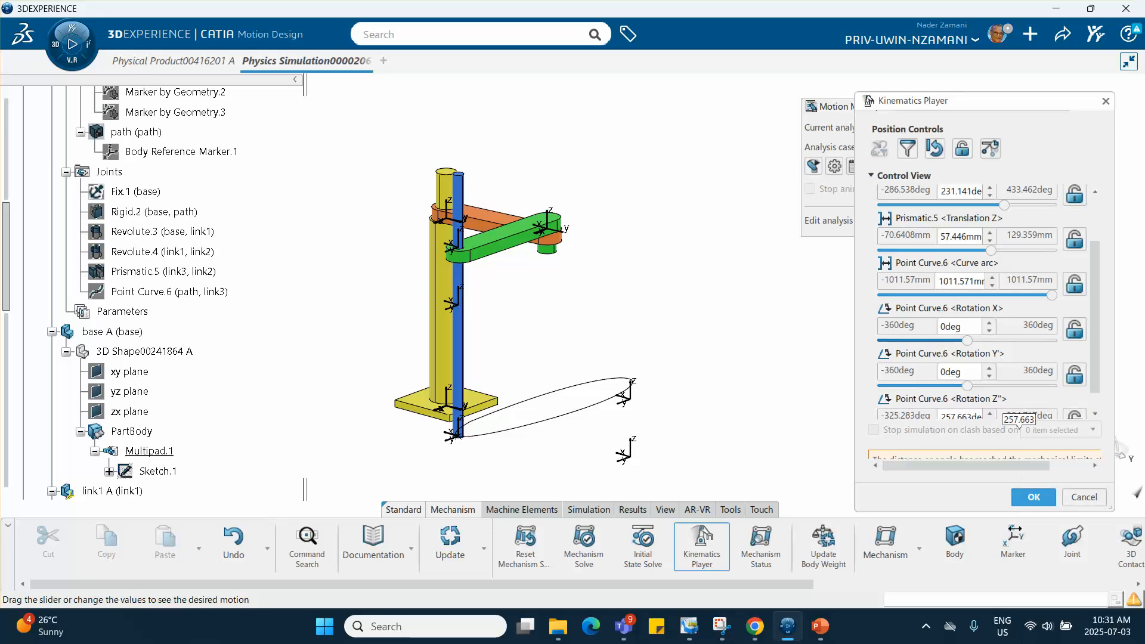
click(1084, 497)
- Change the dynamic analysis step of Motion Analysis Case.1 to a Kinematic Step
middle_drag(799, 343, 808, 324)
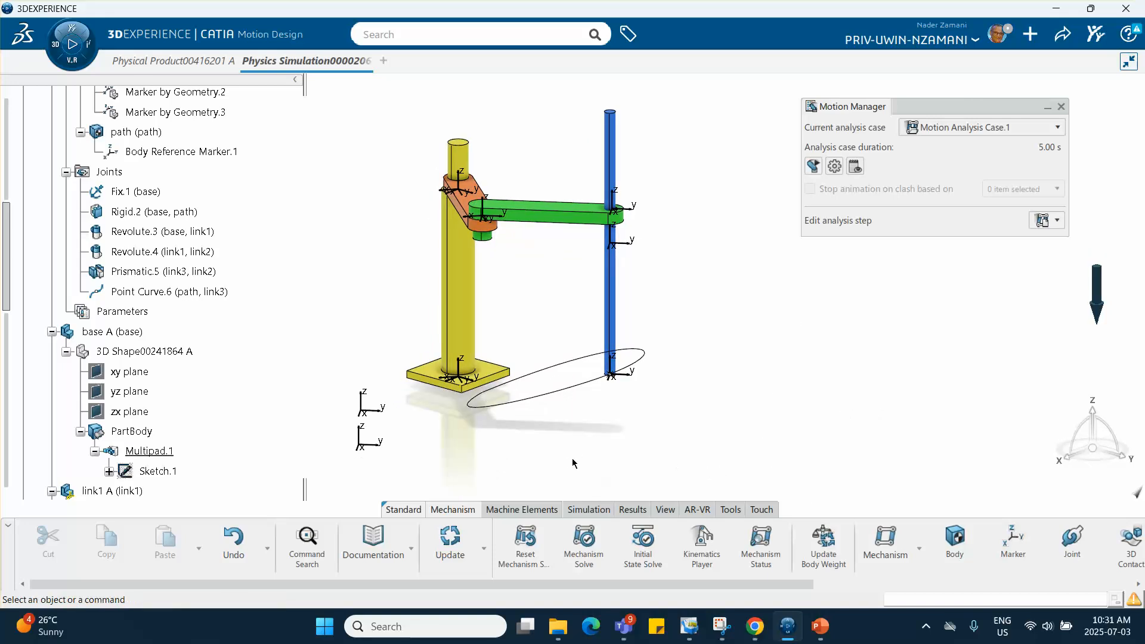
scroll(103, 389, down, 15)
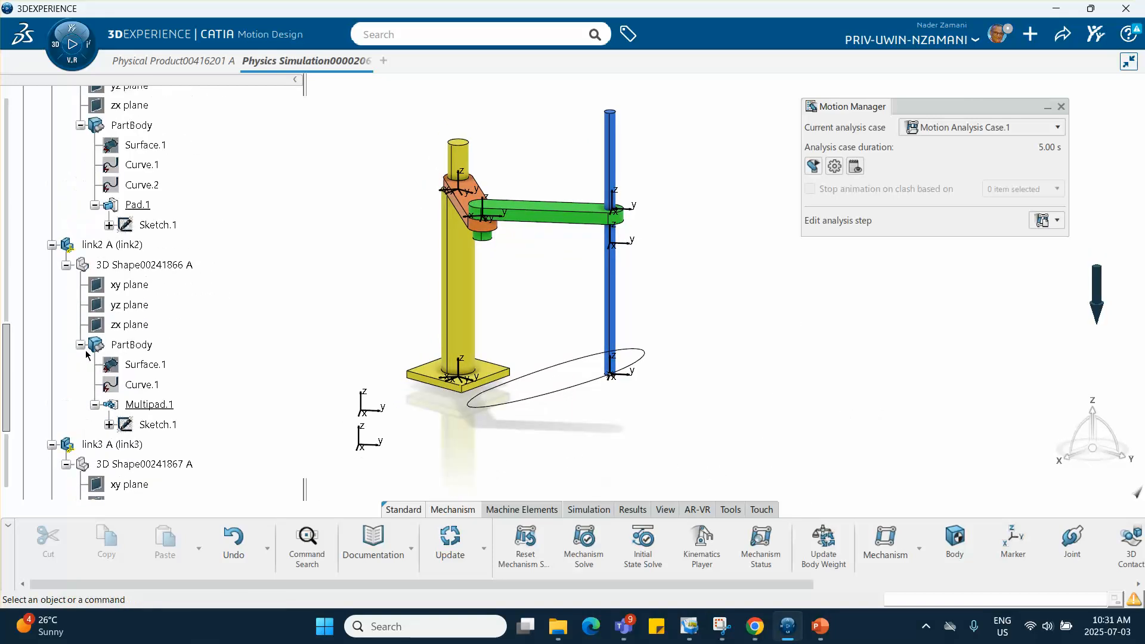
click(37, 290)
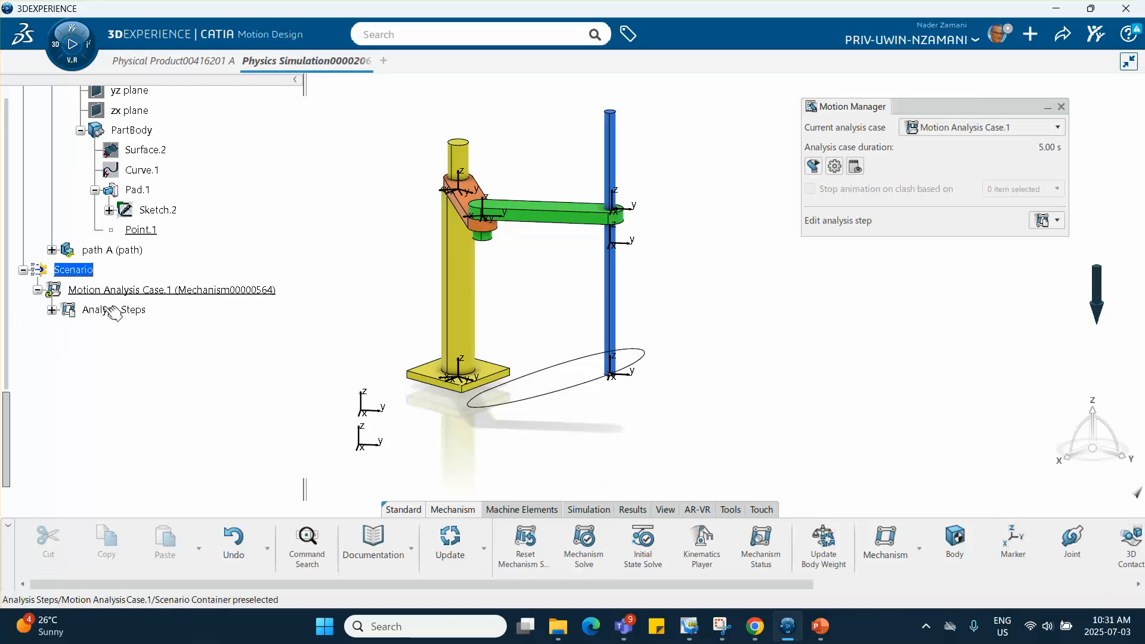
click(52, 310)
double_click(111, 330)
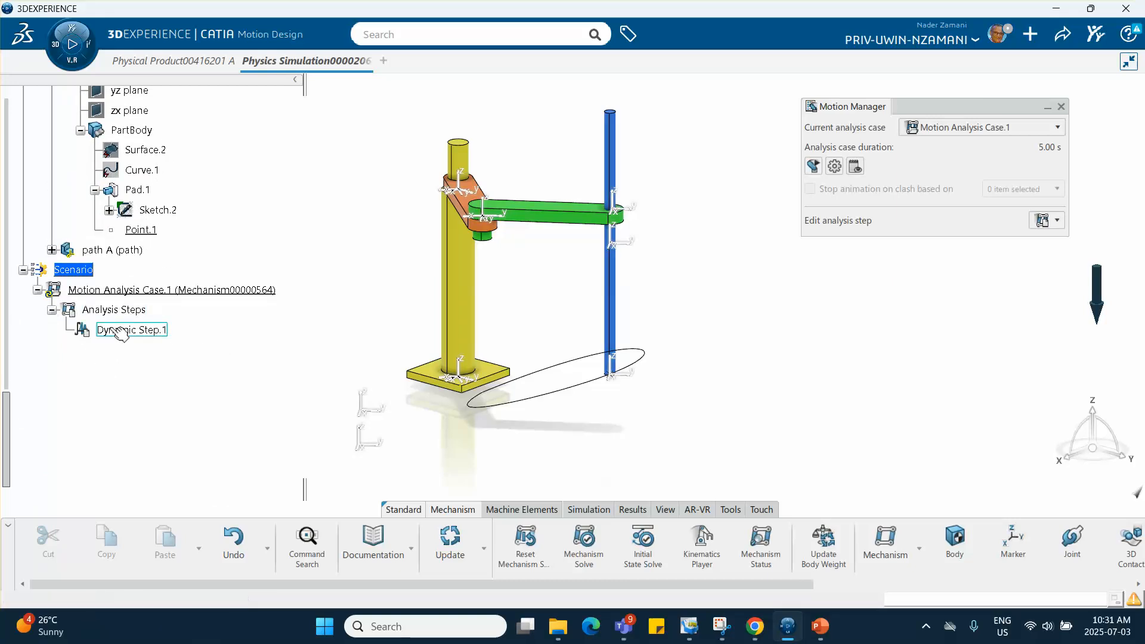
click(484, 144)
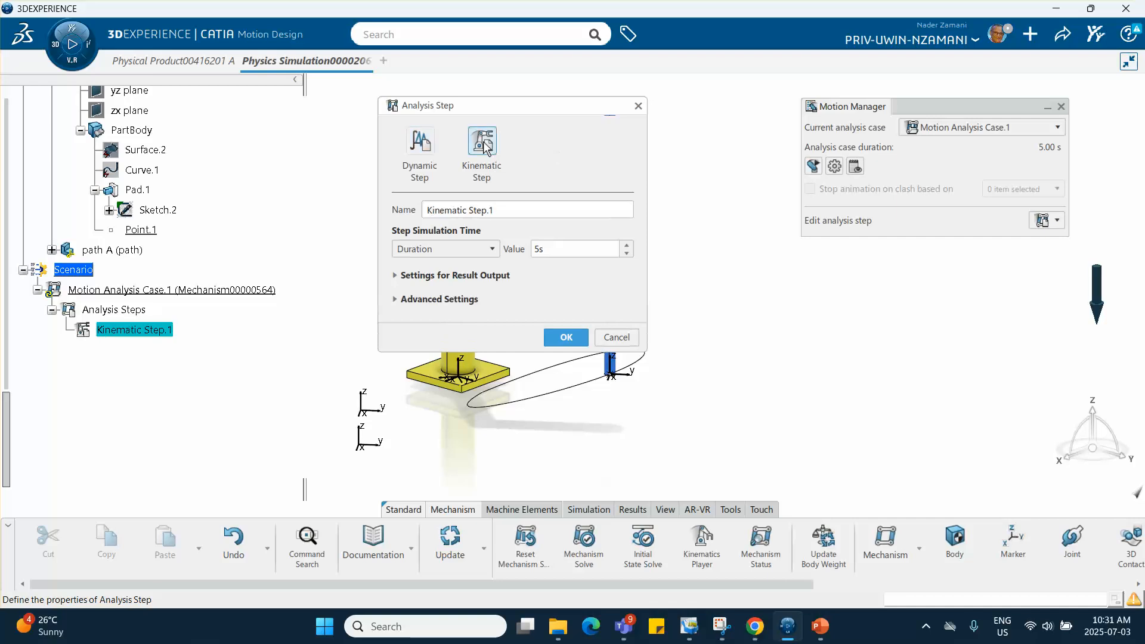
click(544, 243)
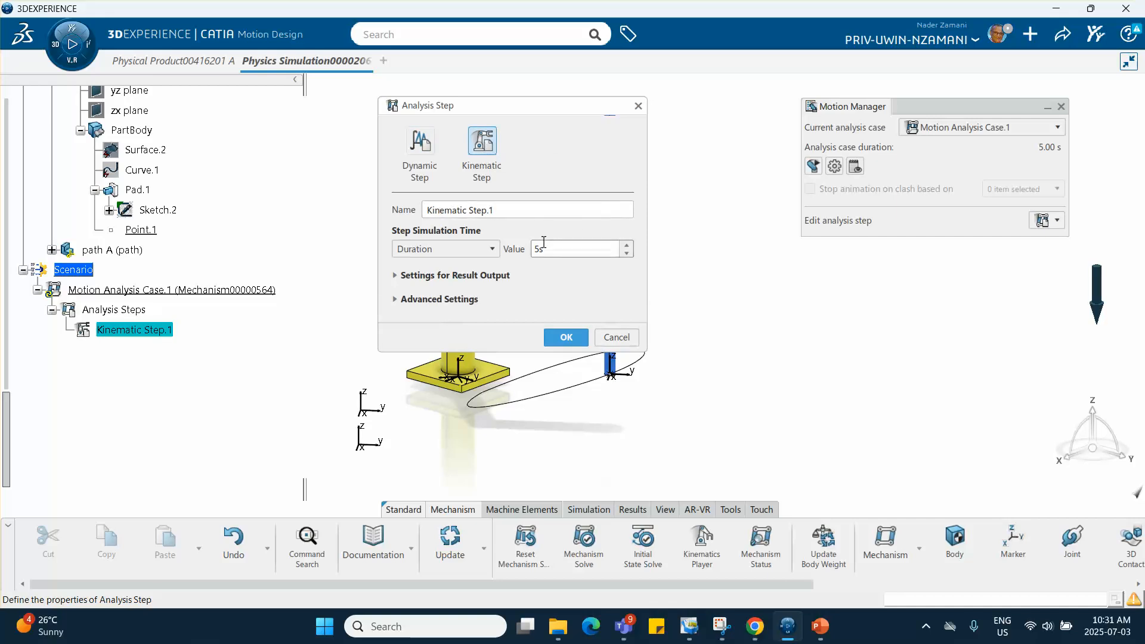
click(567, 336)
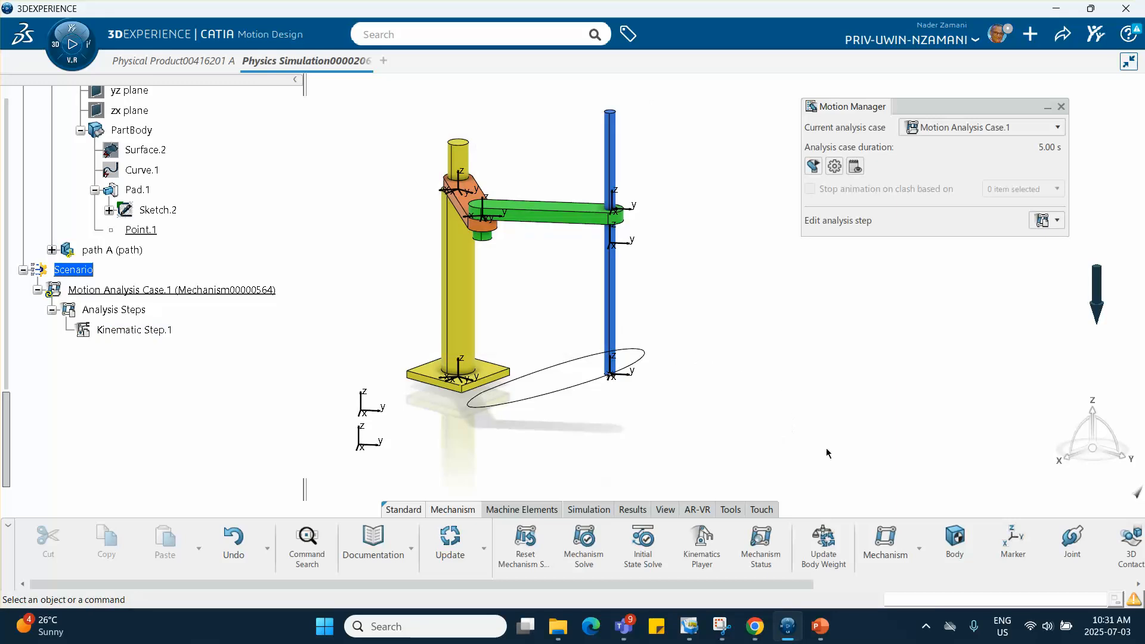
- Start a motion driver and assign it to the Point Curve joint between the path and link3
scroll(1022, 546, down, 3)
click(1022, 547)
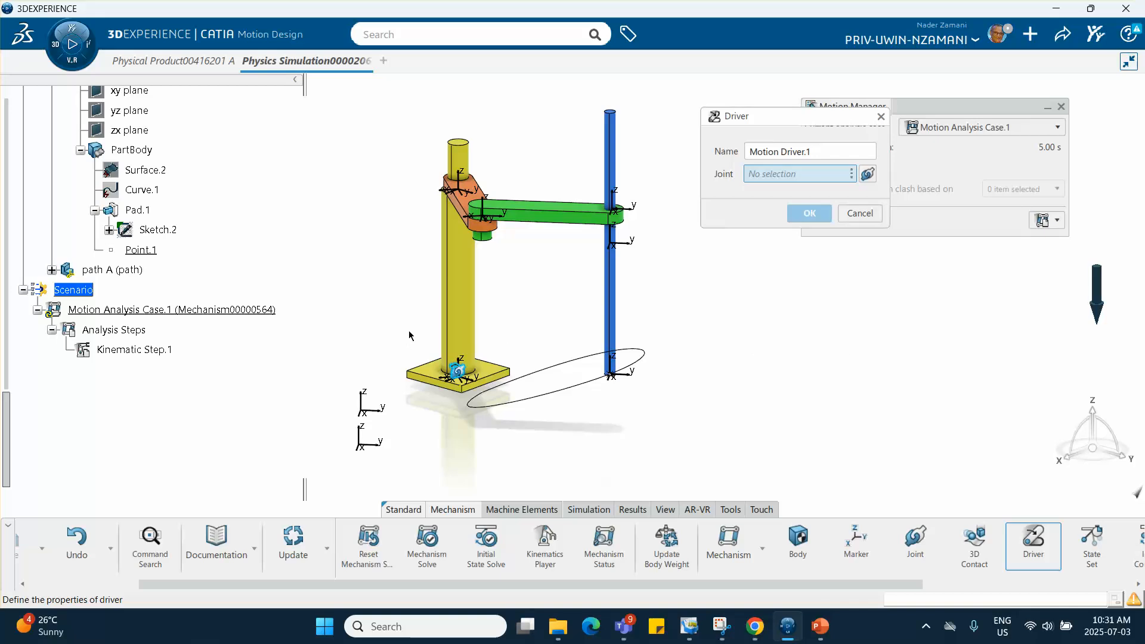
scroll(137, 235, up, 5)
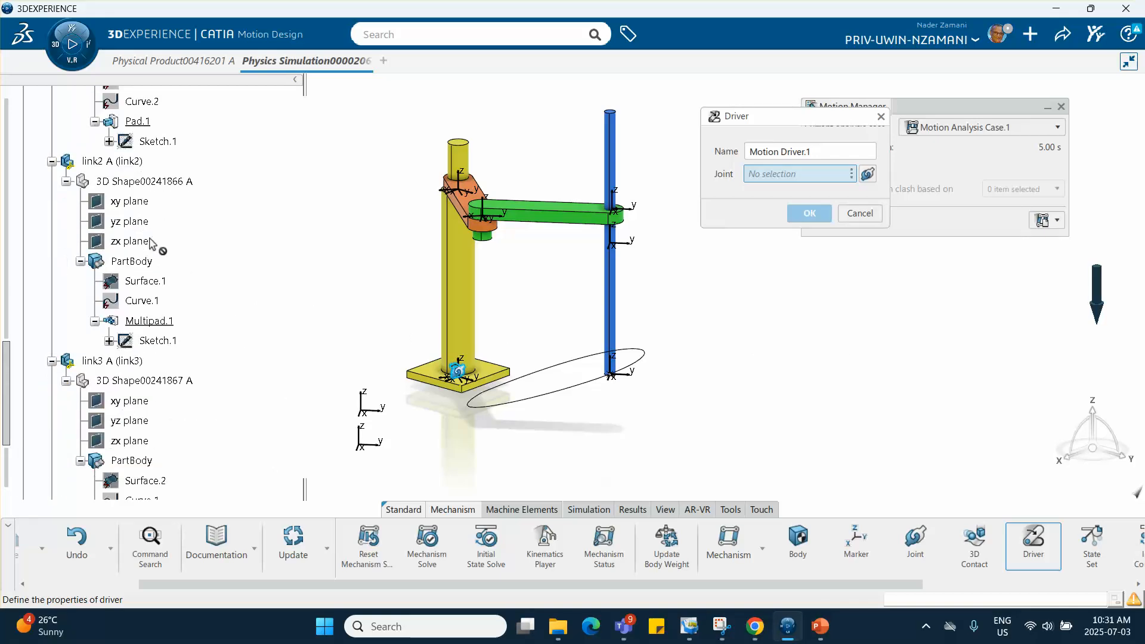
scroll(157, 256, up, 8)
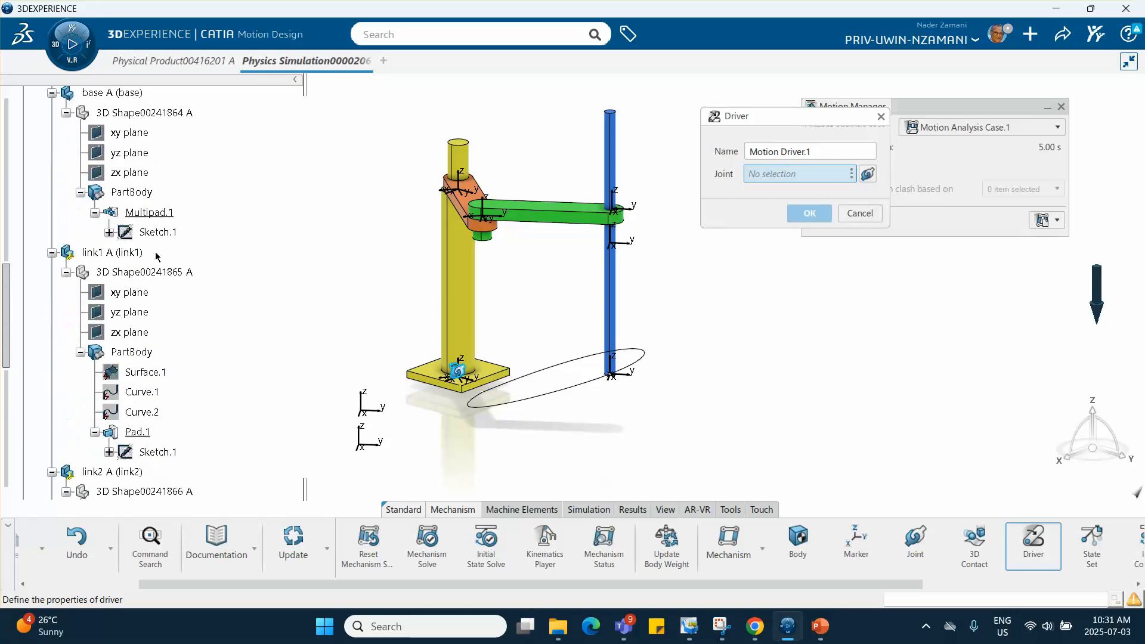
scroll(156, 257, up, 3)
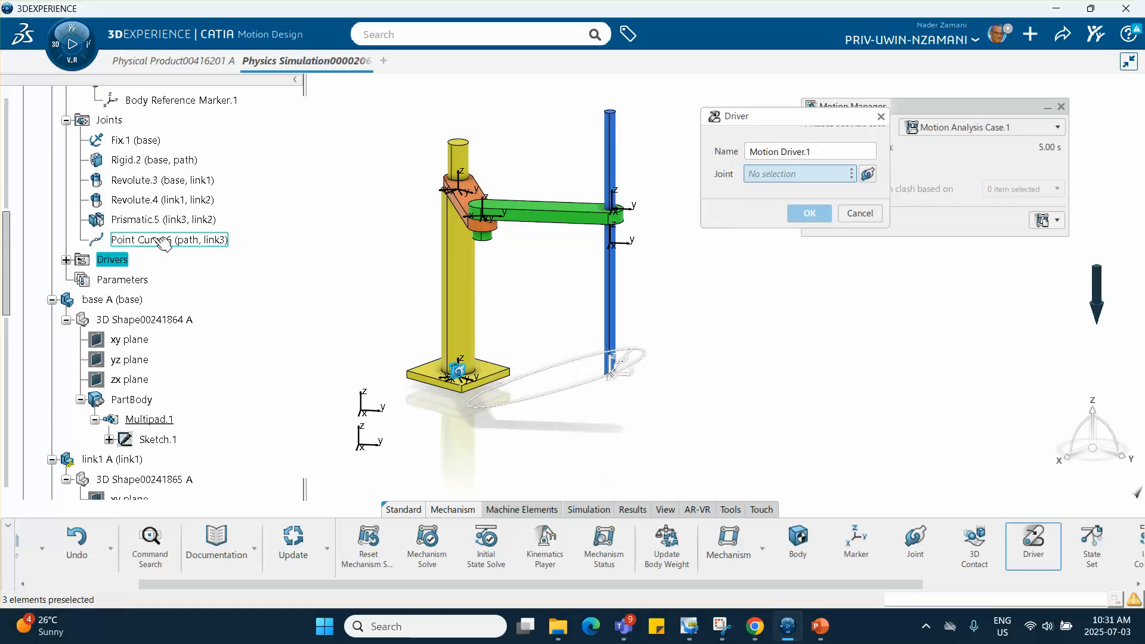
click(158, 240)
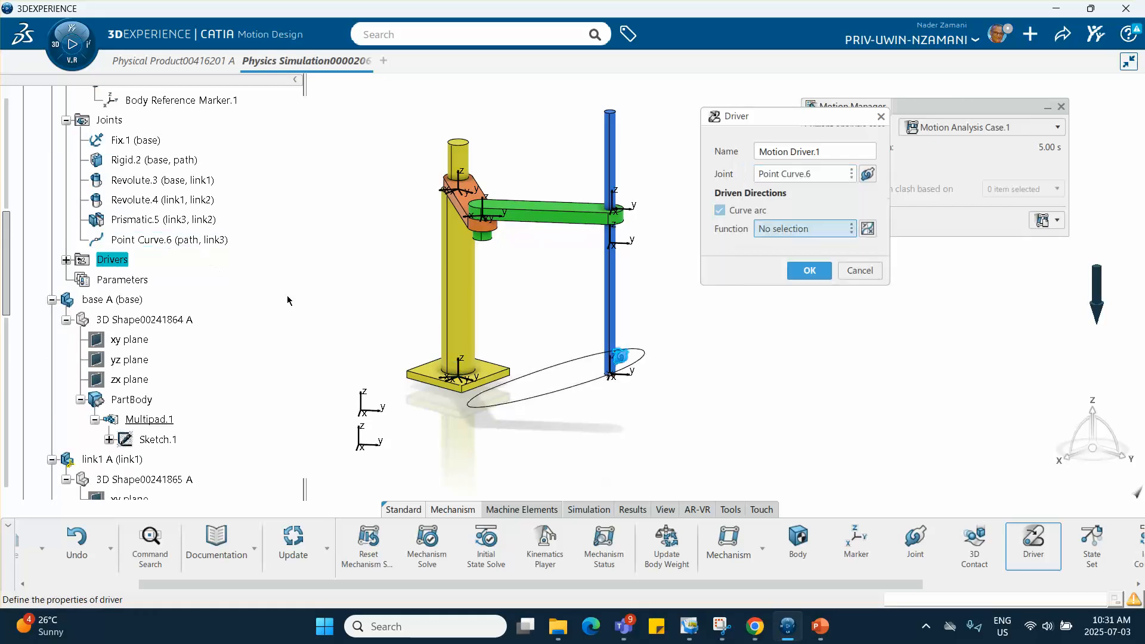
- Give the driver's curve arc a Constant function with Velocity as dependent quantity and a value of .5 m_s, and create the driver
click(868, 229)
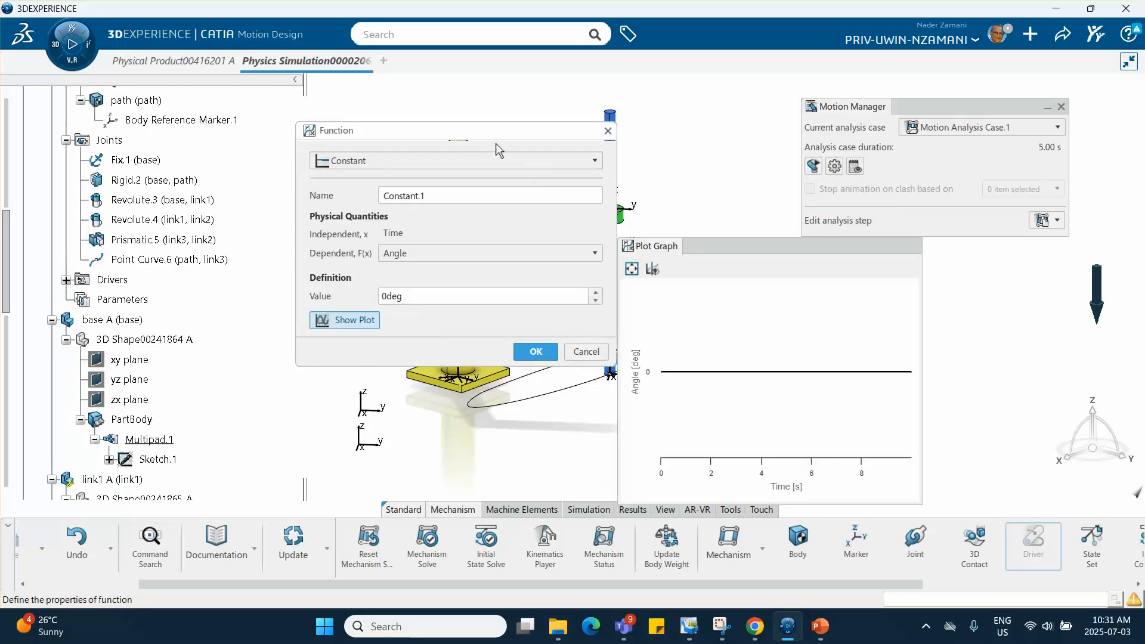
drag(722, 244, 788, 152)
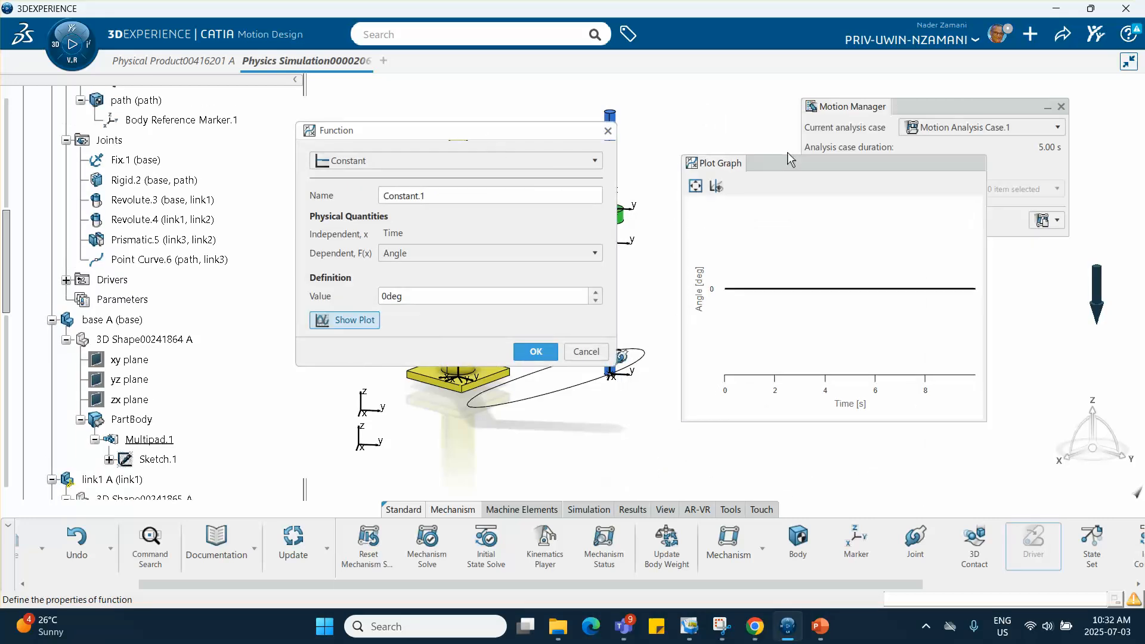
click(441, 251)
click(407, 286)
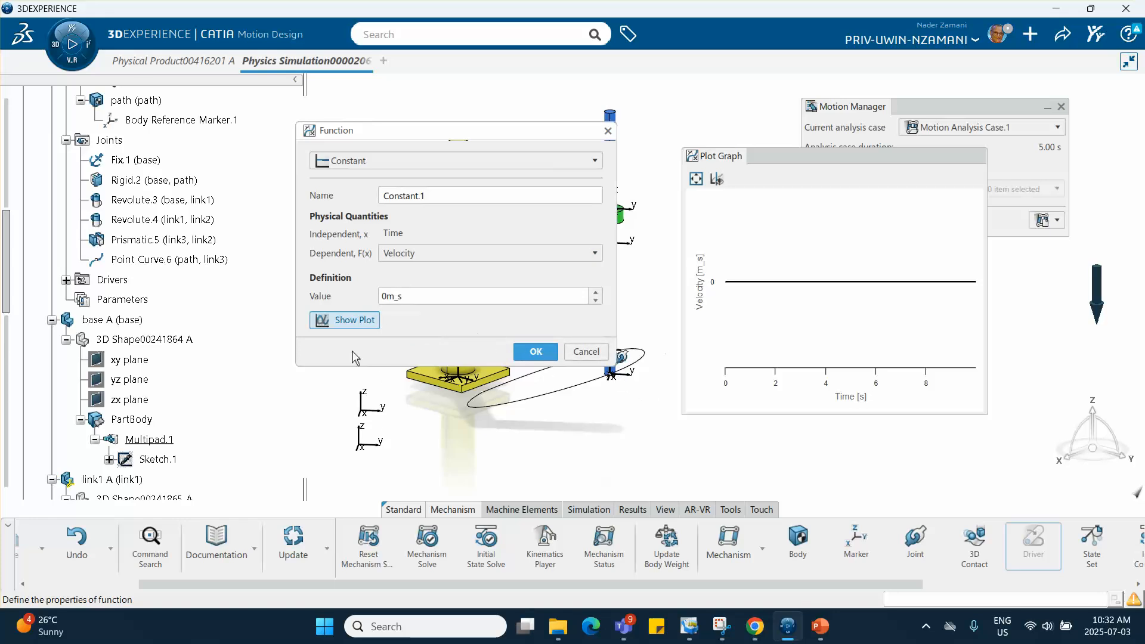
double_click(388, 295)
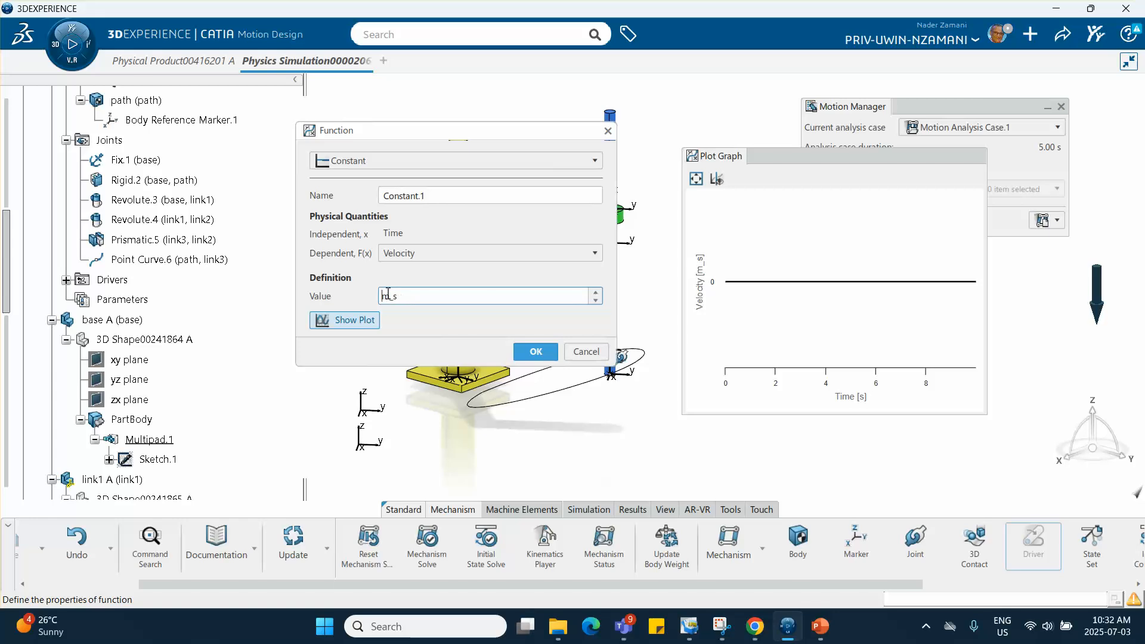
text(.5)
click(528, 351)
click(809, 290)
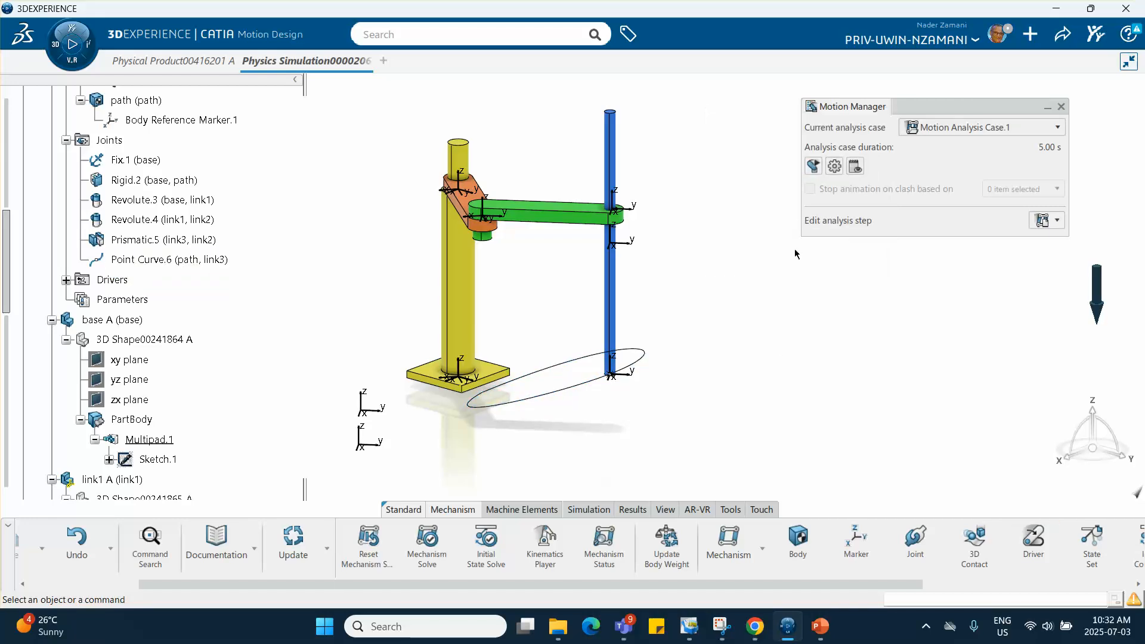
- Preview the animation of the kinematic step, and run the motion analysis case to compute its results
click(814, 167)
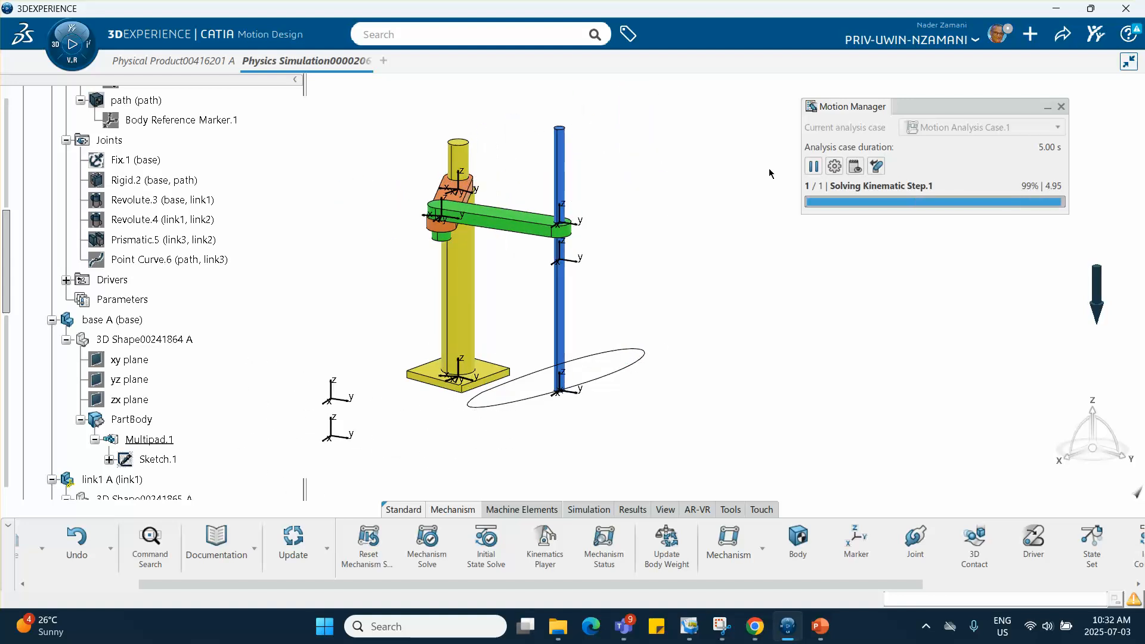
click(1061, 106)
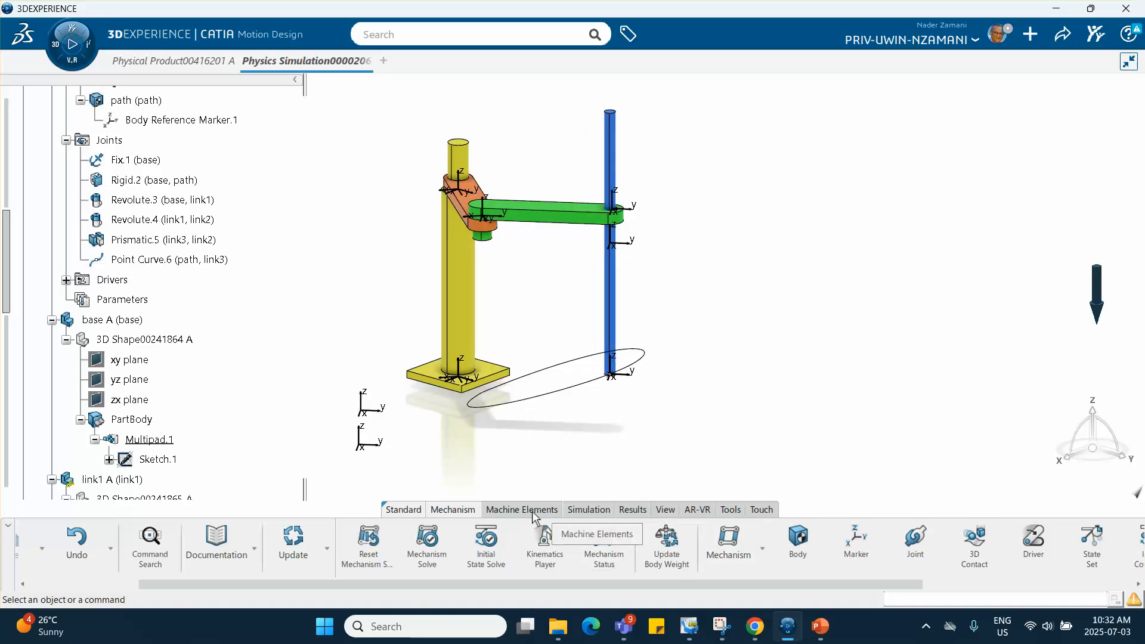
click(577, 512)
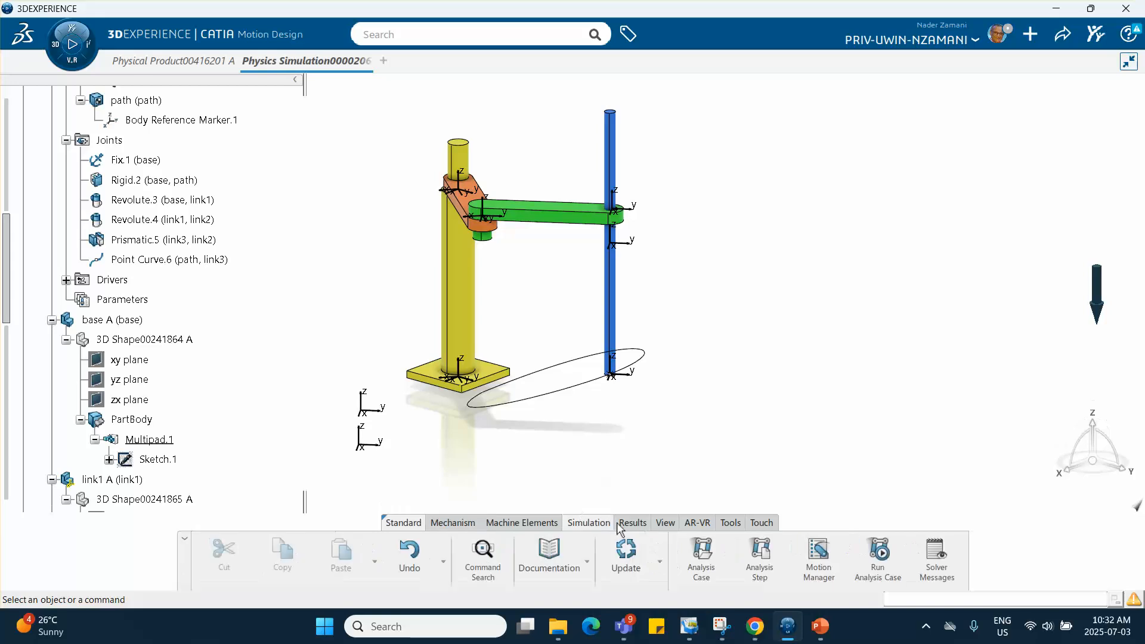
click(870, 552)
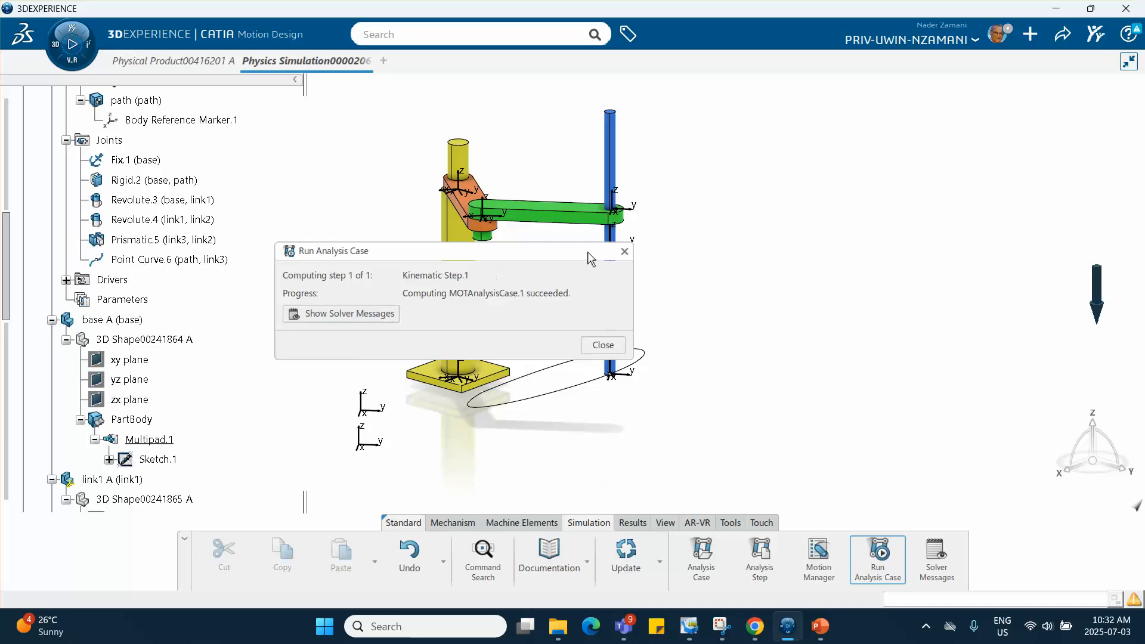
click(625, 253)
scroll(165, 432, down, 15)
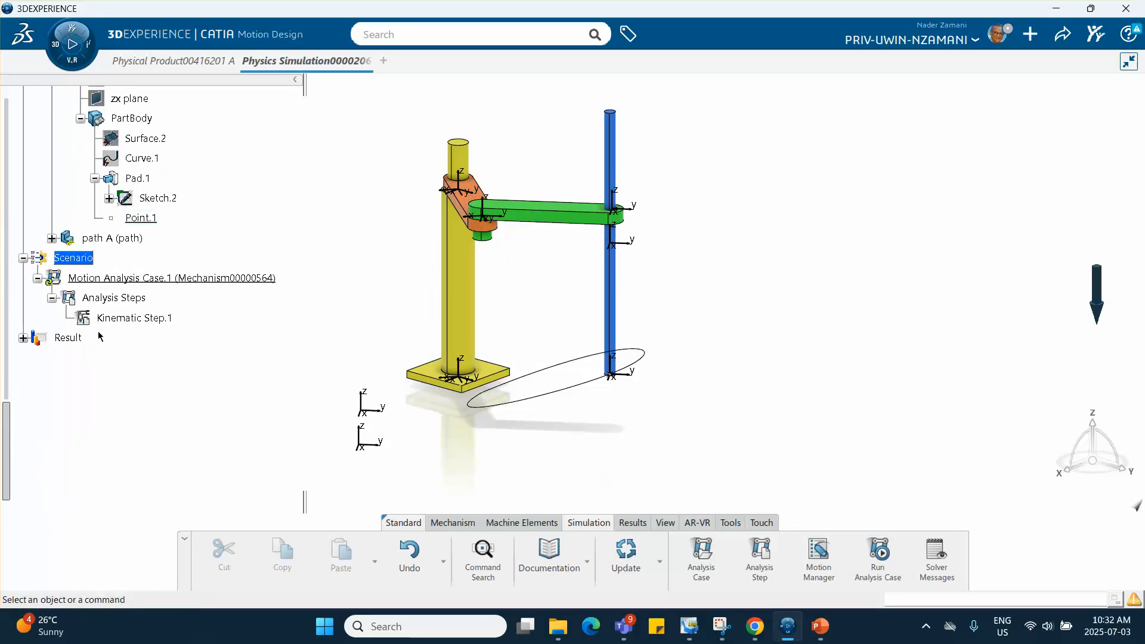
- Open the animation player for the Kinematic Step.1 result under Result of Motion Analysis Case.1
click(23, 338)
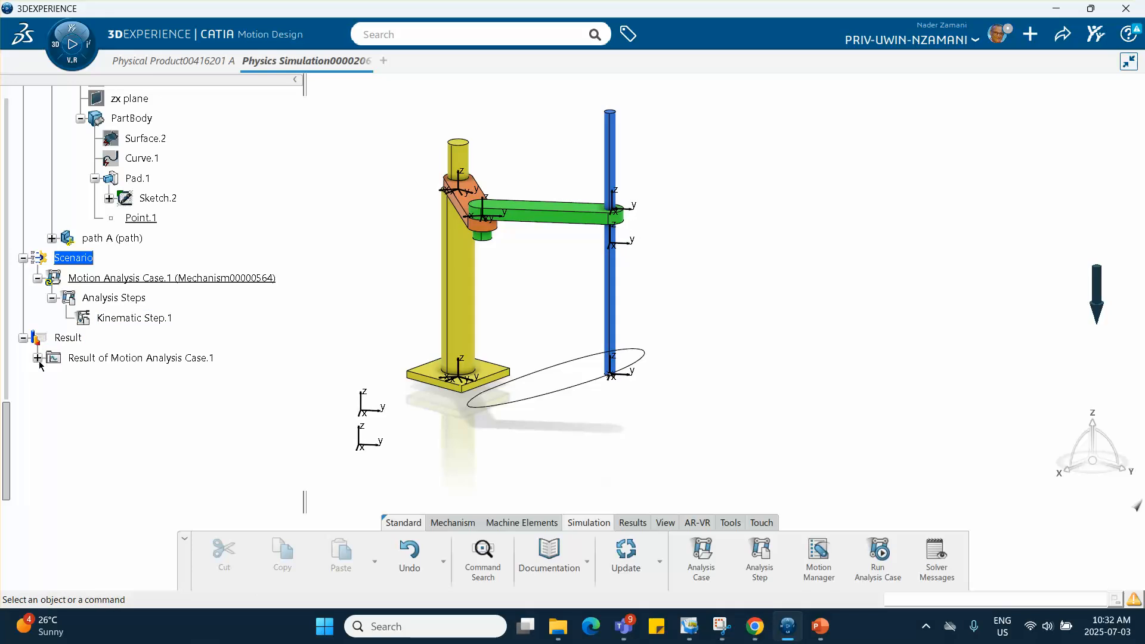
click(37, 358)
click(53, 380)
click(134, 398)
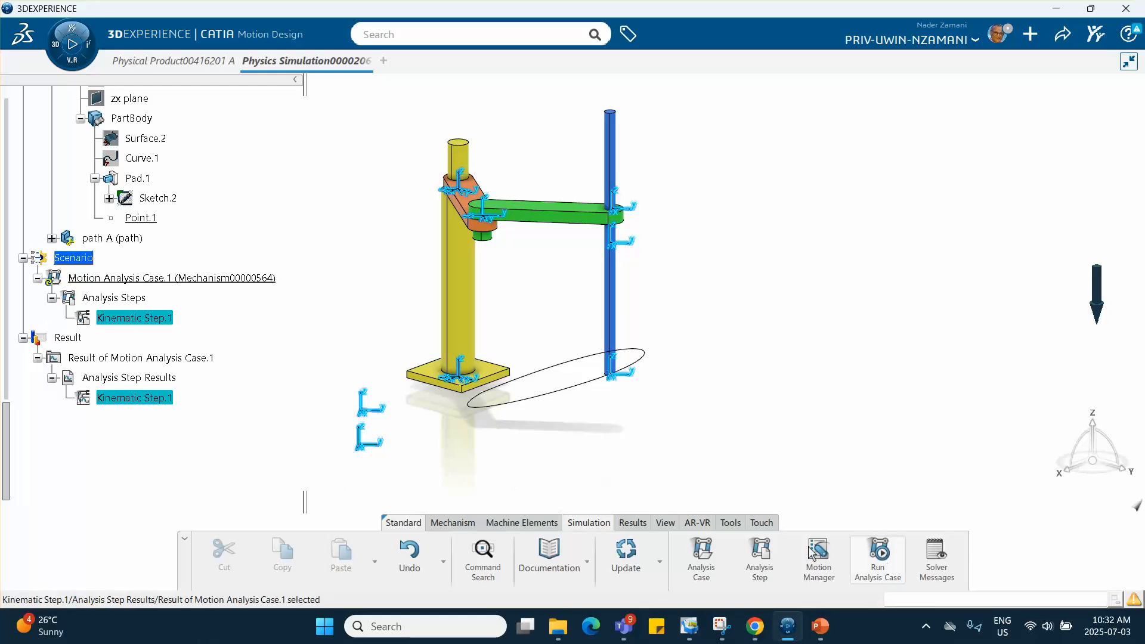
click(633, 522)
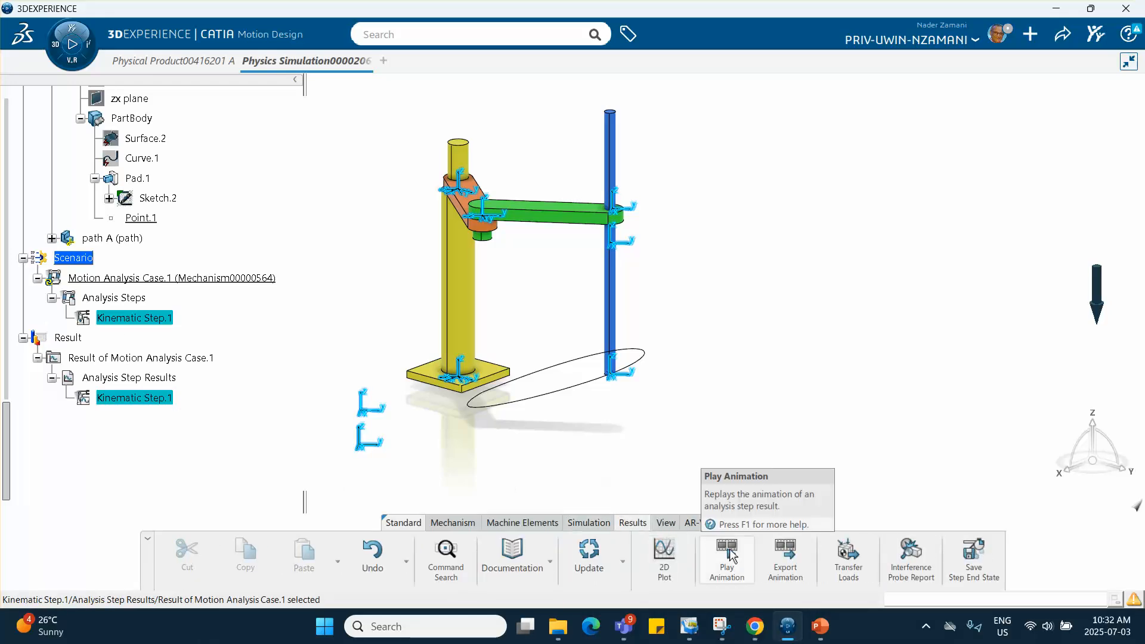
click(728, 557)
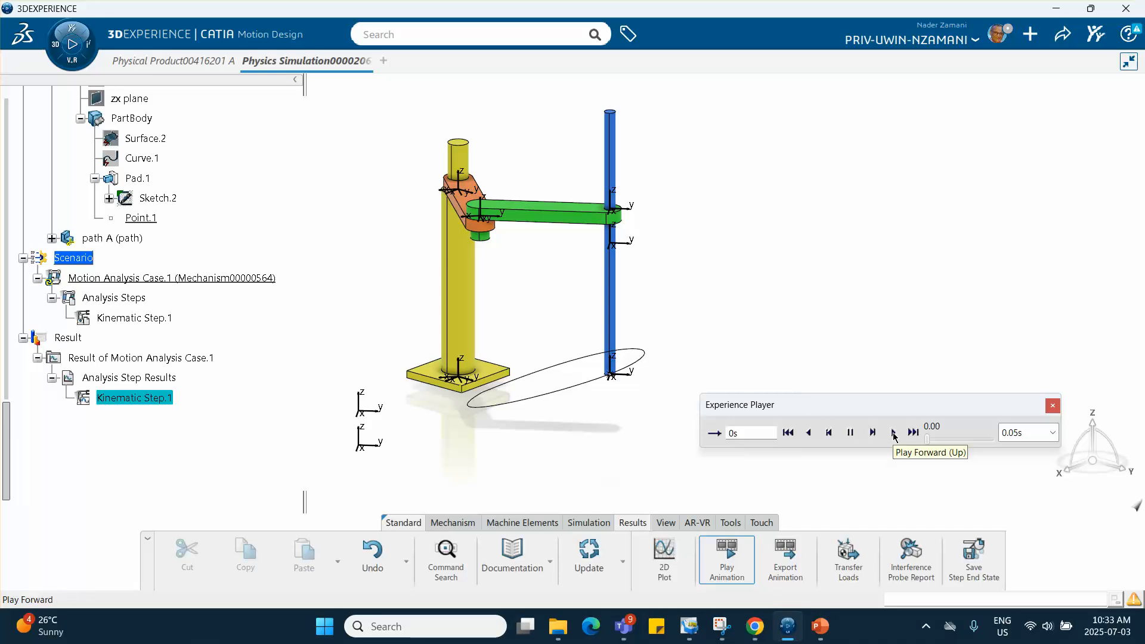
- Play the kinematic step animation forward in a continuous loop, slowed to a 0.005s time step, and close the player
click(713, 435)
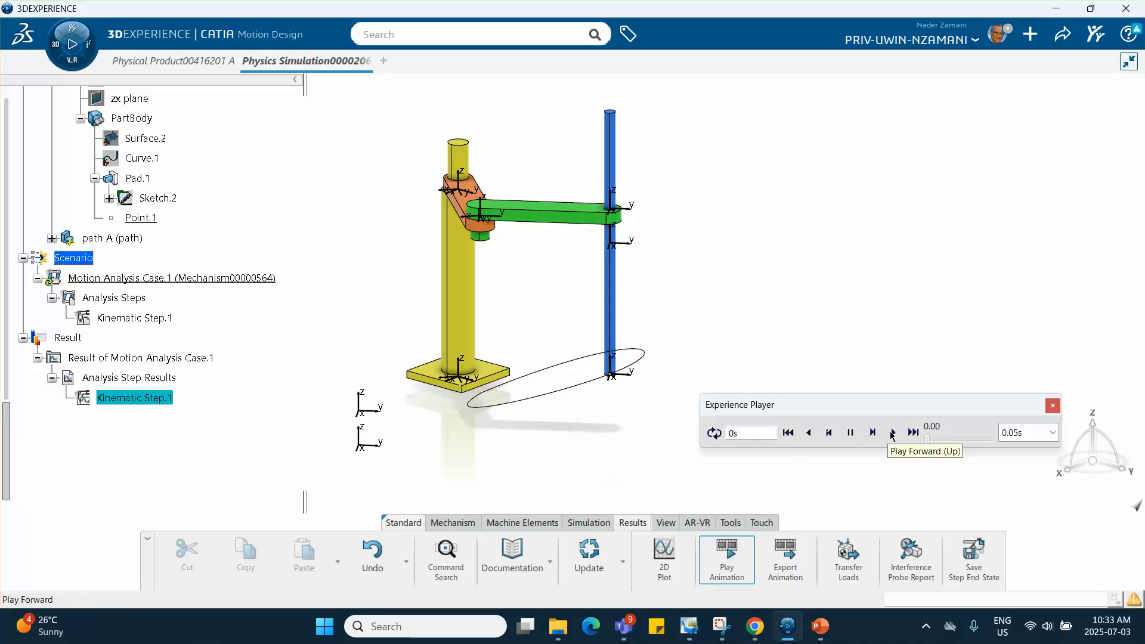
click(893, 430)
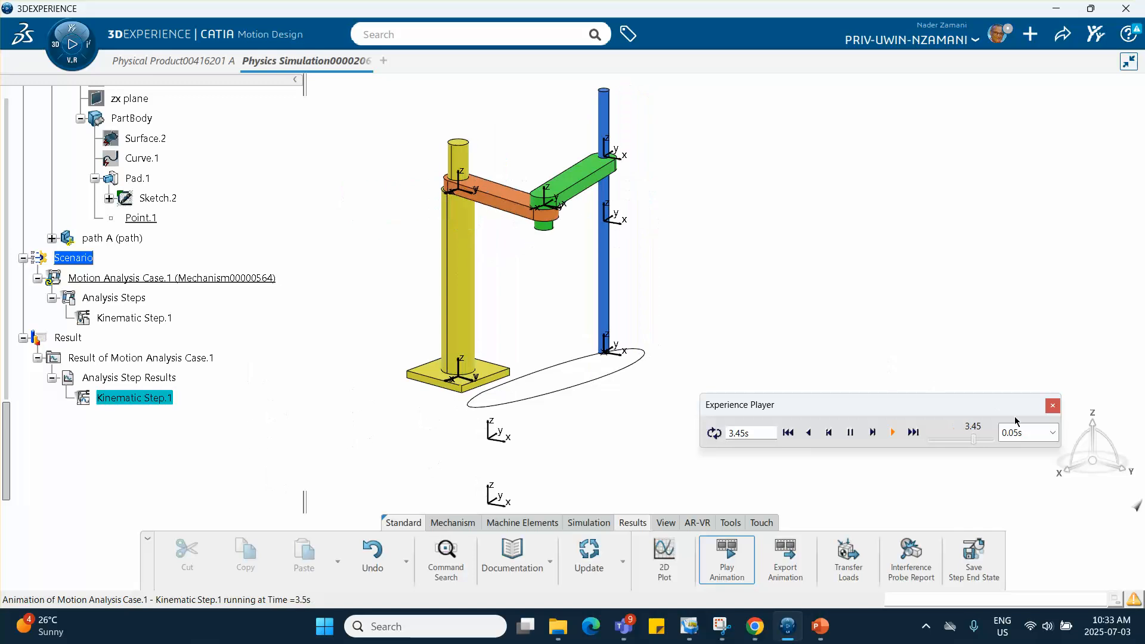
click(1052, 433)
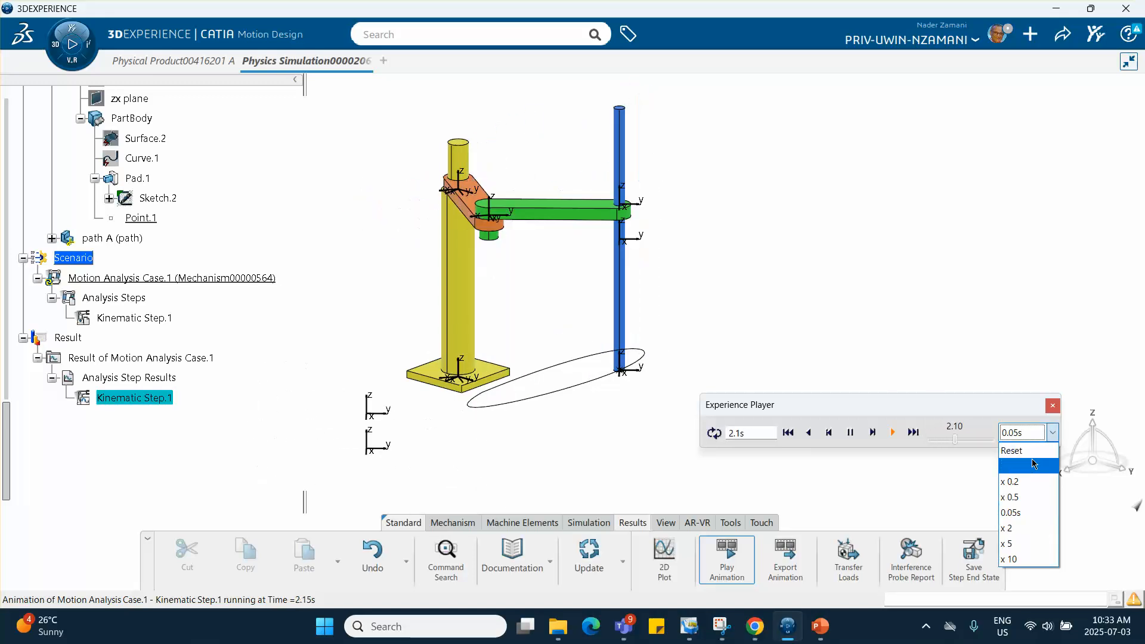
click(1034, 465)
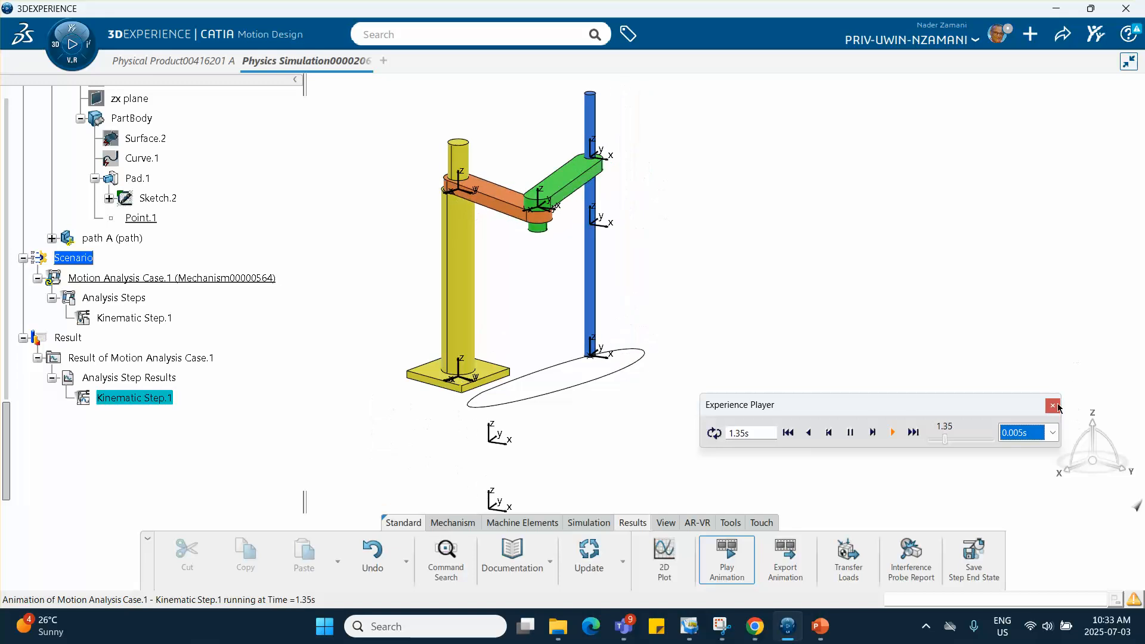
click(1053, 406)
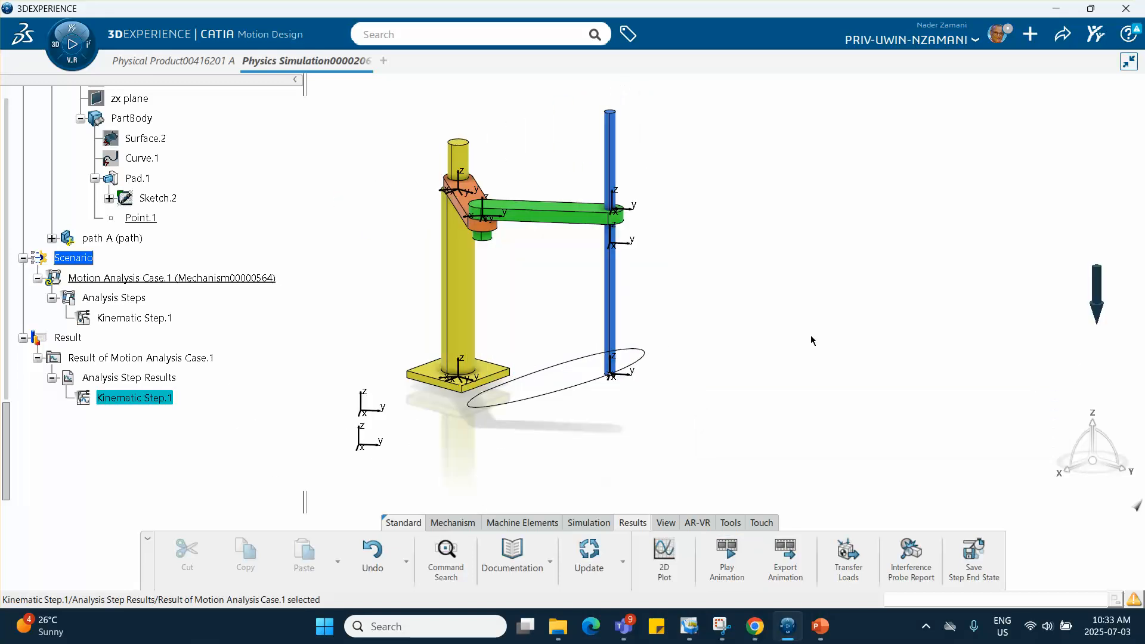
- Switch to the PowerPoint presentation and show its first slide with the robotic arm's joint overview
click(818, 627)
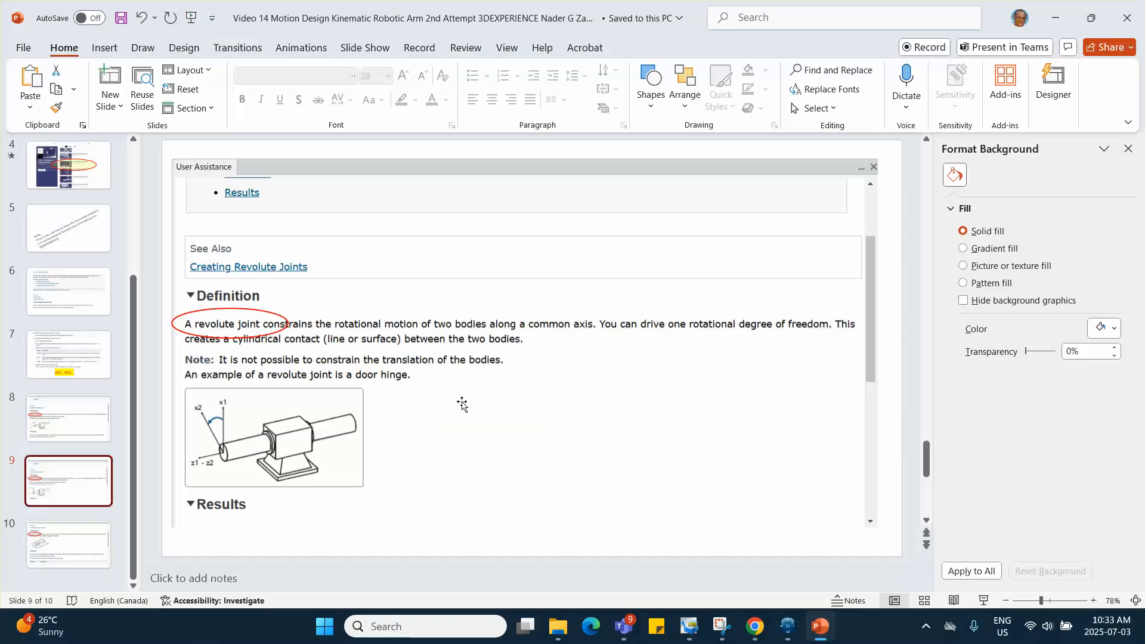
scroll(75, 201, up, 1)
scroll(75, 201, up, 5)
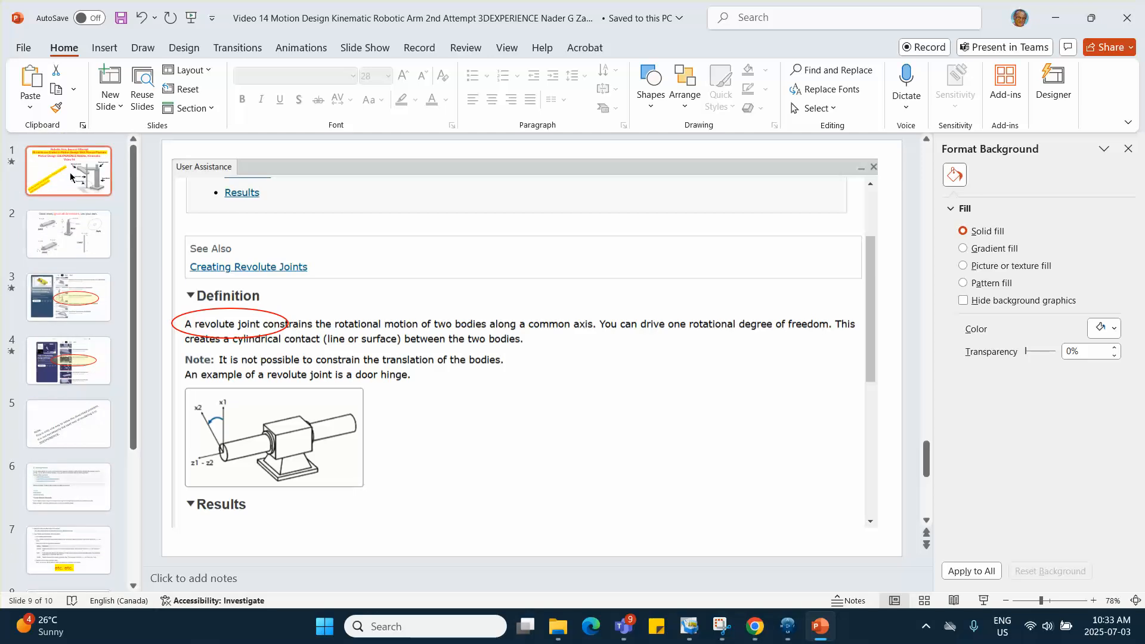
click(70, 176)
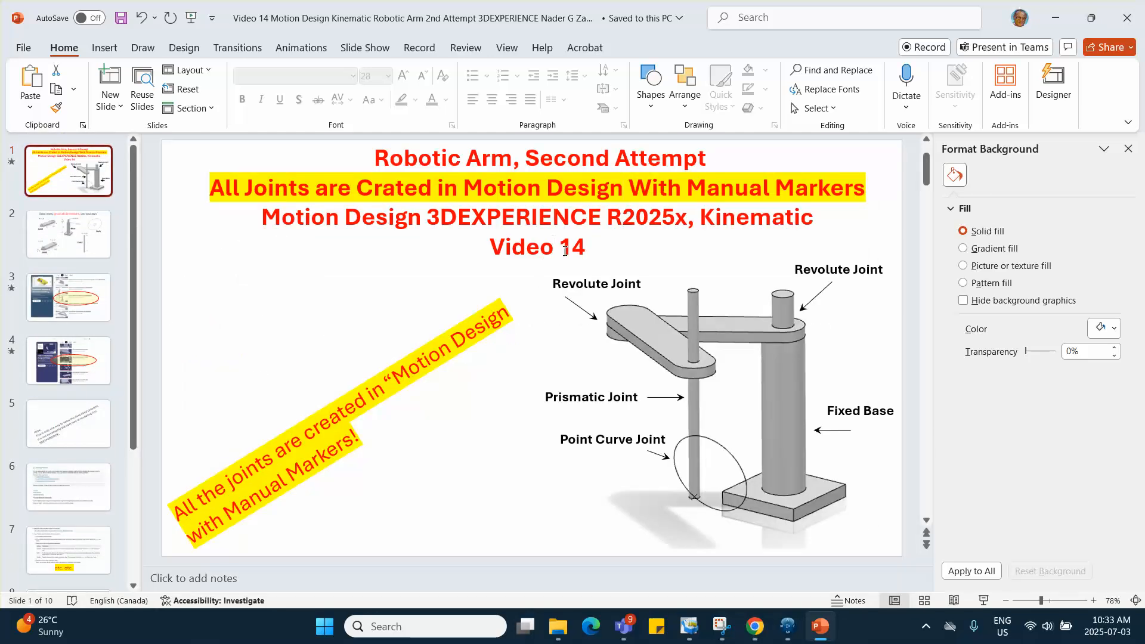